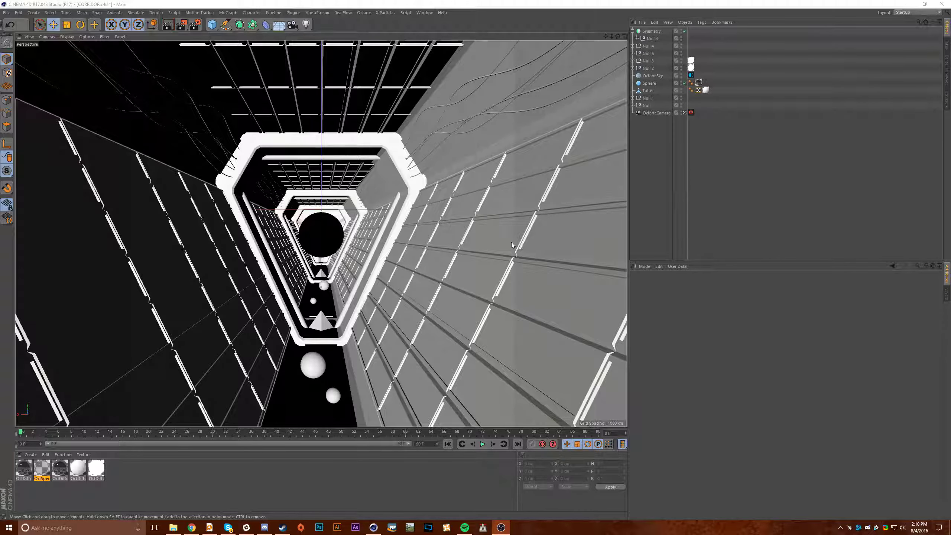
- Leave the Octane camera view and examine the corridor model from inside, from its open end and along its outer walls
click(684, 113)
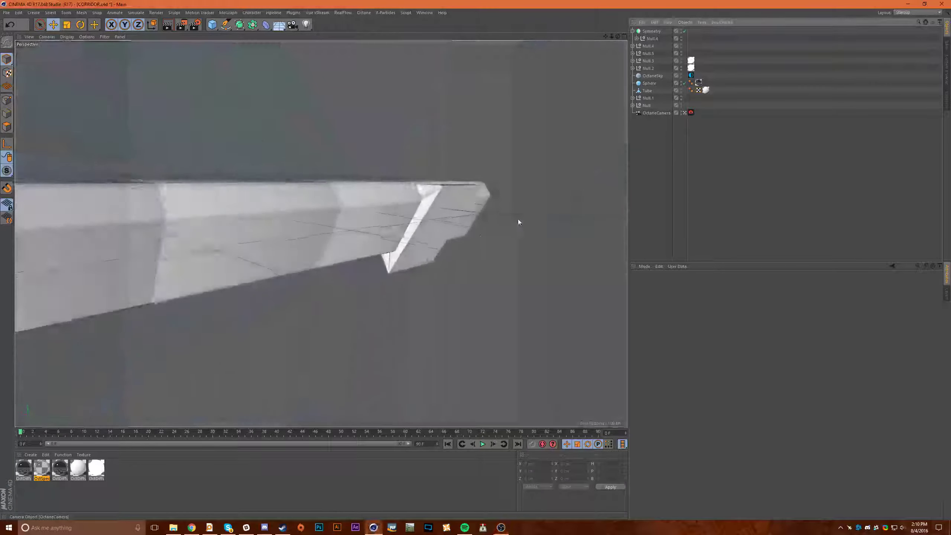
alt+drag(240, 240, 321, 202)
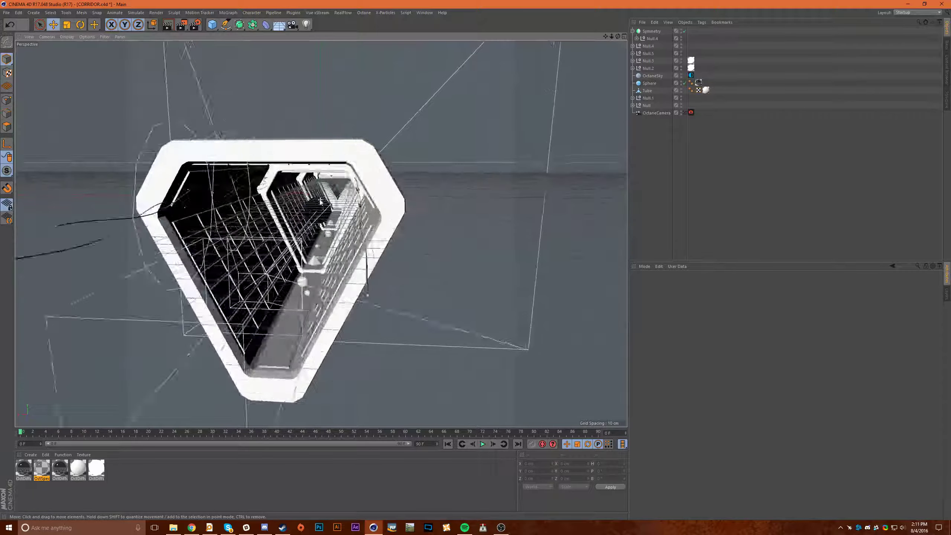
scroll(321, 202, up, 15)
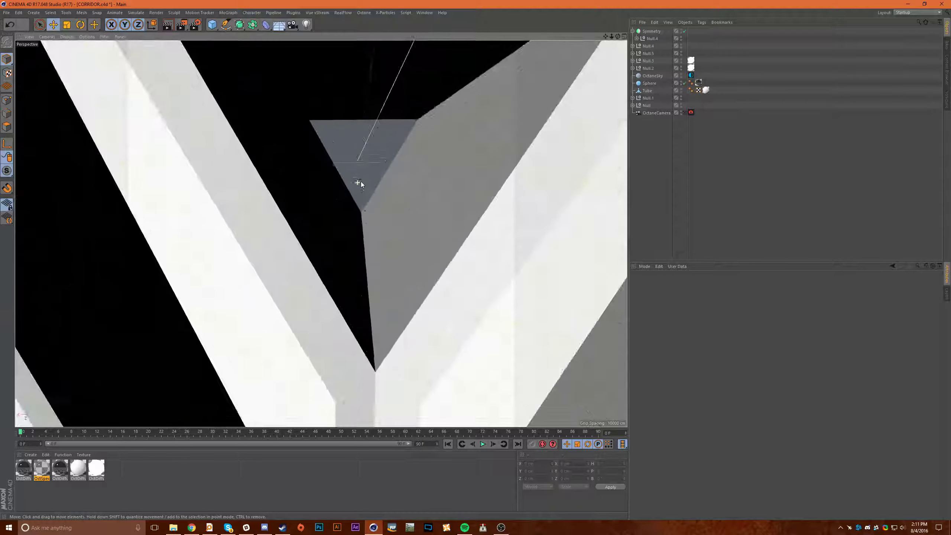
scroll(361, 184, down, 15)
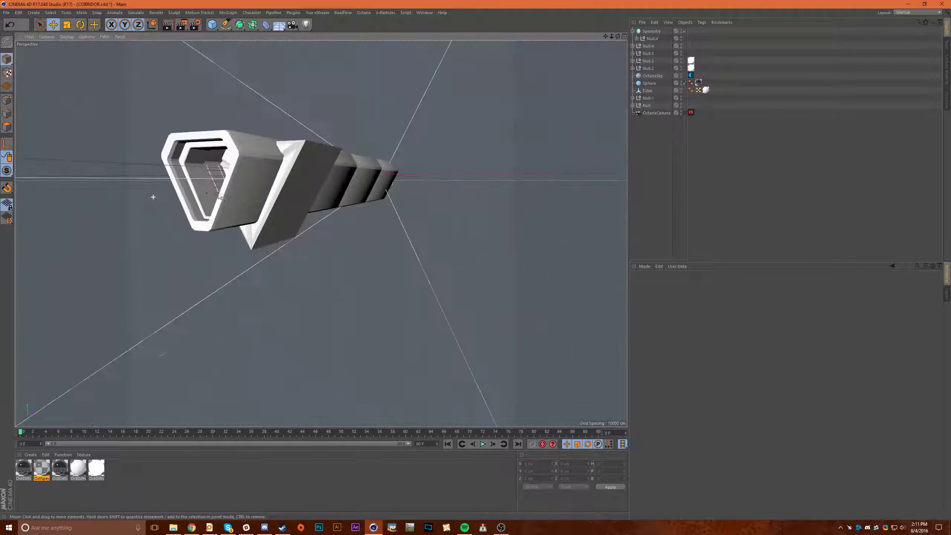
alt+drag(219, 195, 311, 207)
alt+drag(393, 183, 509, 158)
scroll(508, 159, down, 6)
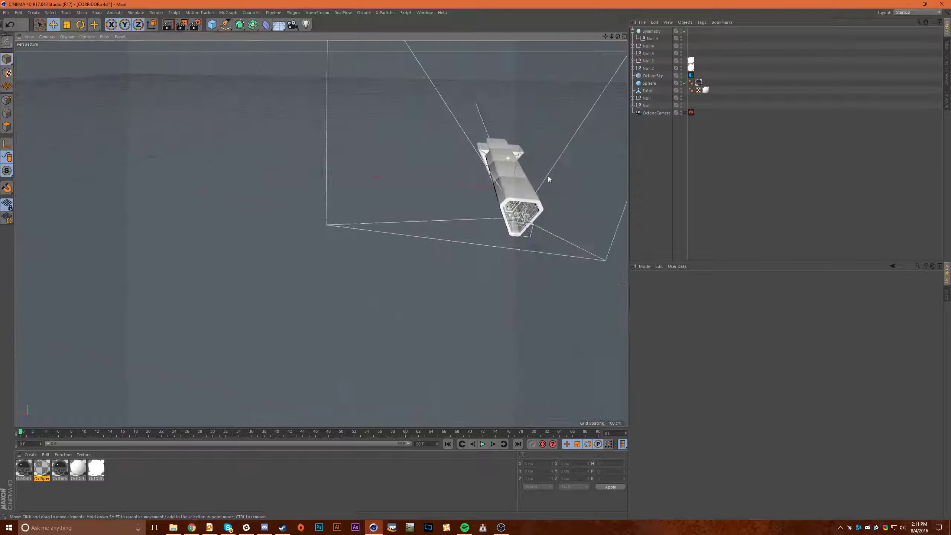
alt+middle_drag(549, 177, 332, 145)
scroll(282, 163, up, 6)
alt+drag(410, 172, 249, 153)
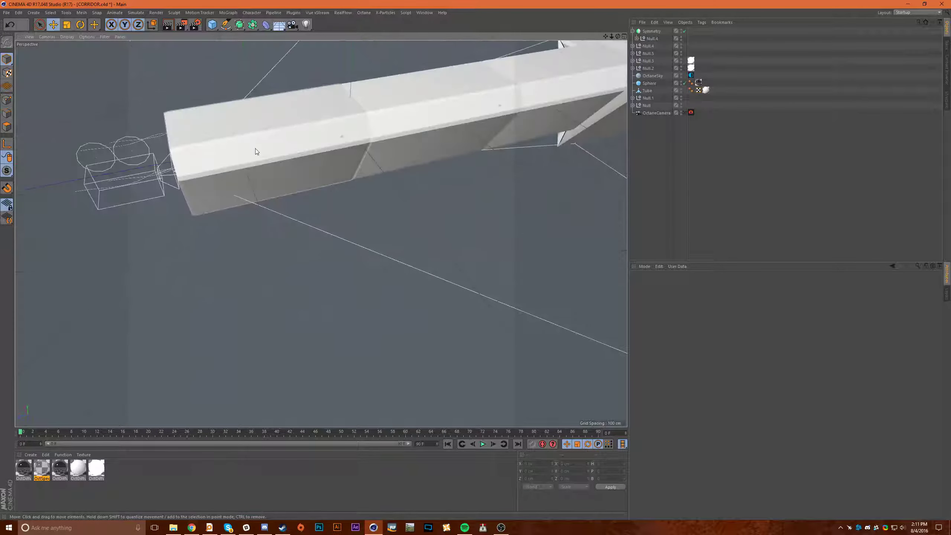
- Duplicate the front corridor section and move the copy sideways to X -220 cm, clear of the original tunnel
click(248, 153)
alt+drag(348, 196, 494, 154)
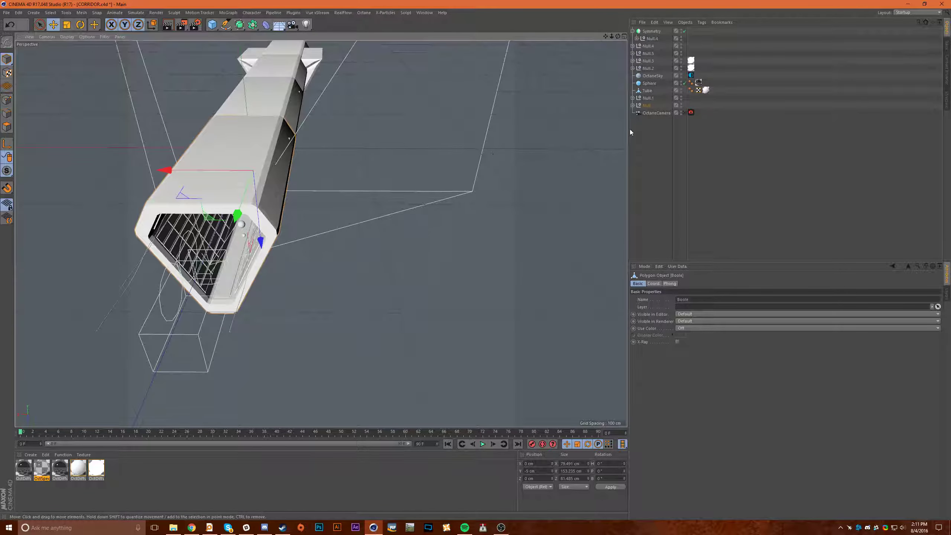
key(ctrl+c)
key(ctrl+v)
shift+drag(174, 170, 412, 183)
alt+drag(321, 233, 331, 217)
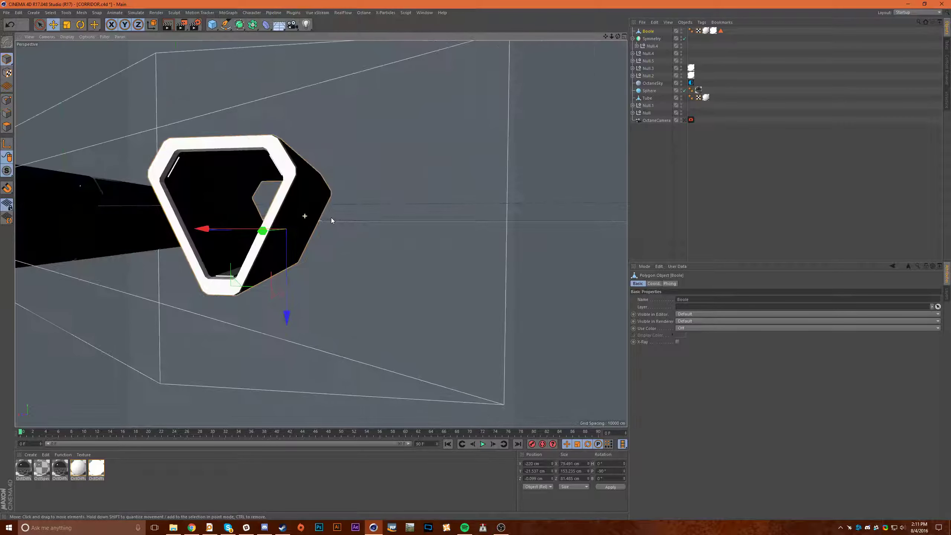
- Add a Polygon primitive and move it beside the copied corridor section, to X -420 cm and Z 70 cm
click(212, 25)
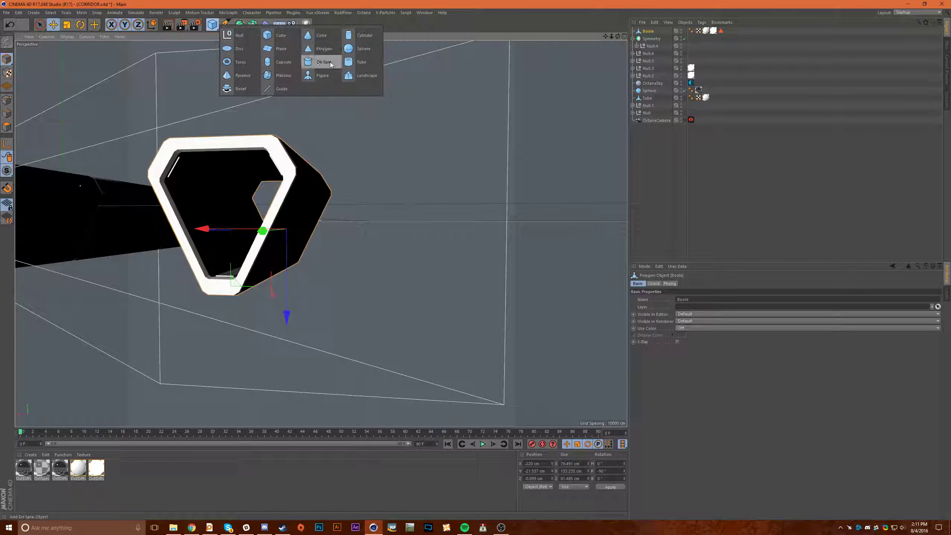
click(325, 50)
alt+drag(109, 174, 106, 183)
scroll(101, 173, down, 3)
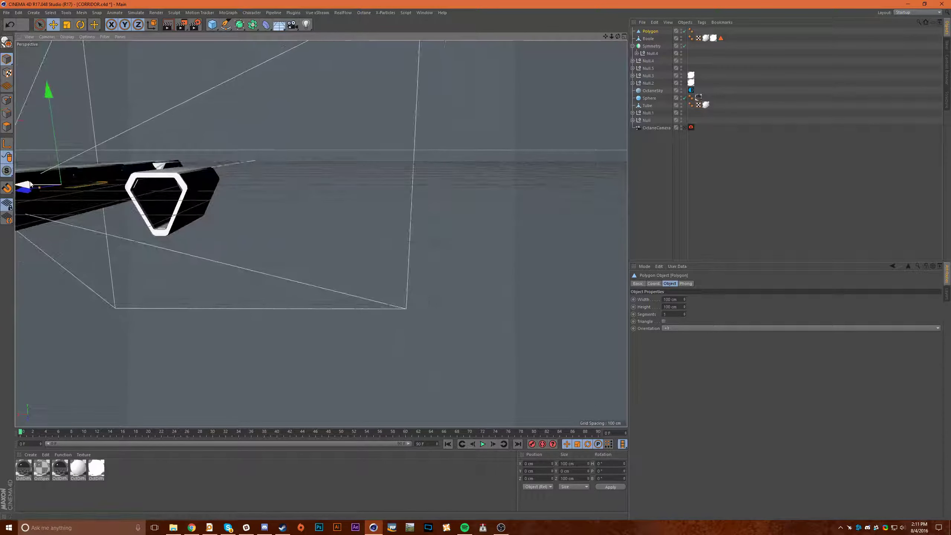
drag(32, 184, 306, 236)
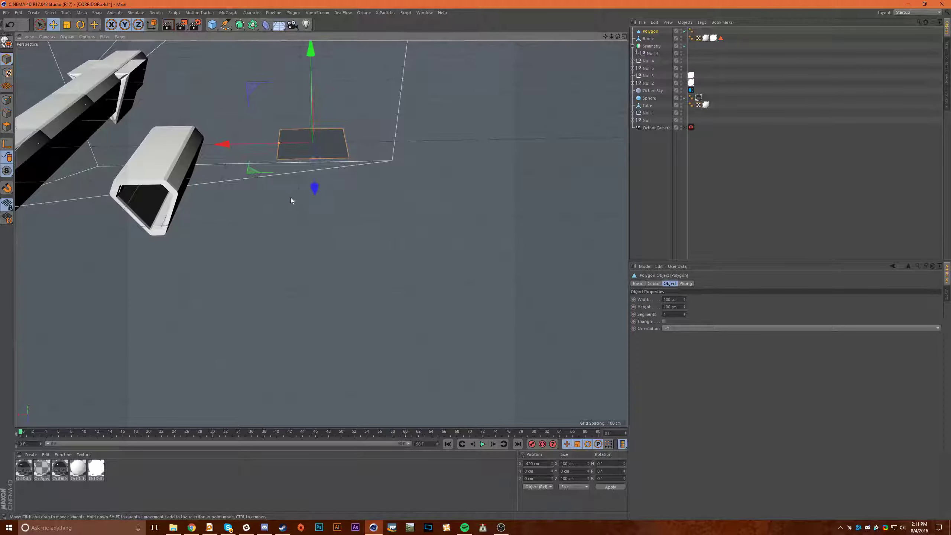
alt+drag(293, 196, 283, 241)
alt+middle_drag(283, 241, 289, 294)
drag(316, 224, 283, 190)
scroll(282, 189, up, 5)
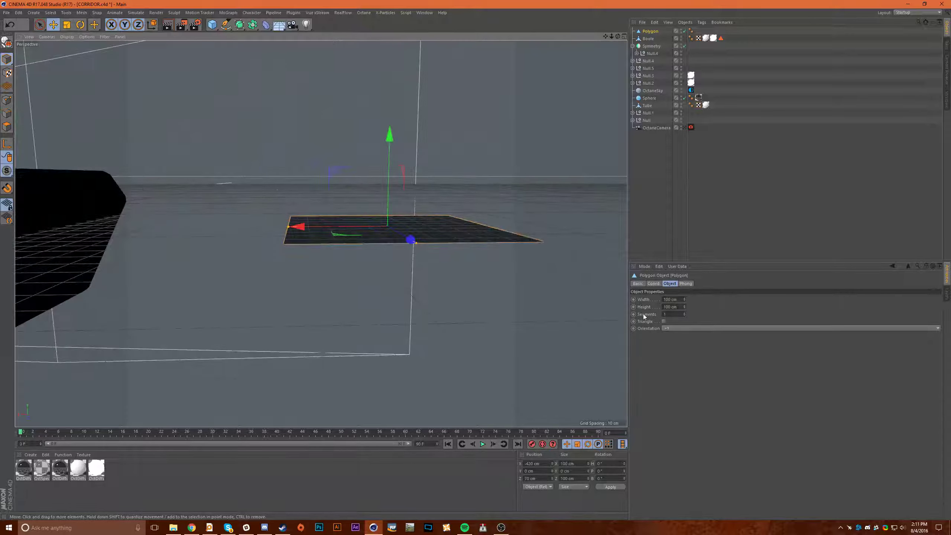
- Make the polygon a triangle and rotate its pitch to 90° so it stands upright
click(665, 322)
scroll(406, 258, down, 5)
alt+drag(407, 259, 427, 287)
key(r)
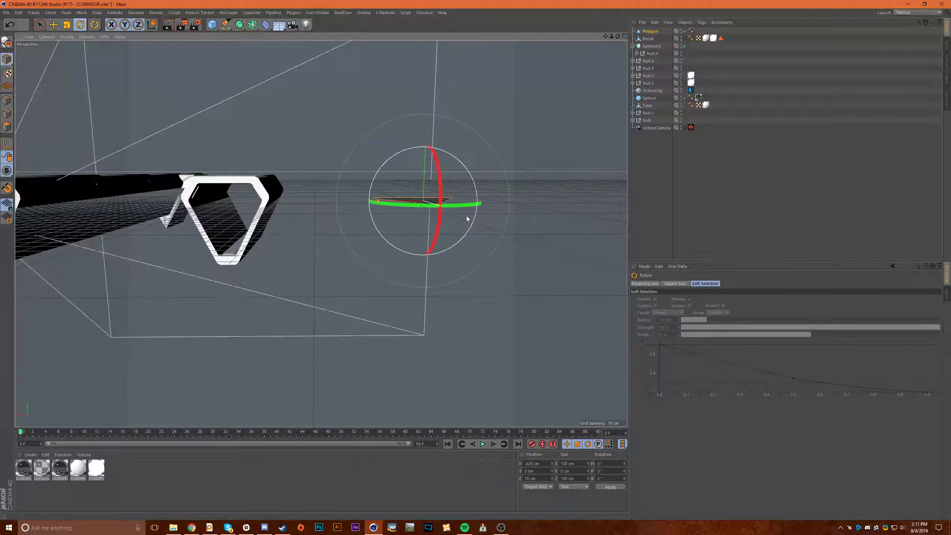
drag(444, 204, 429, 112)
key(ctrl+z)
drag(441, 175, 412, 77)
alt+drag(500, 238, 494, 231)
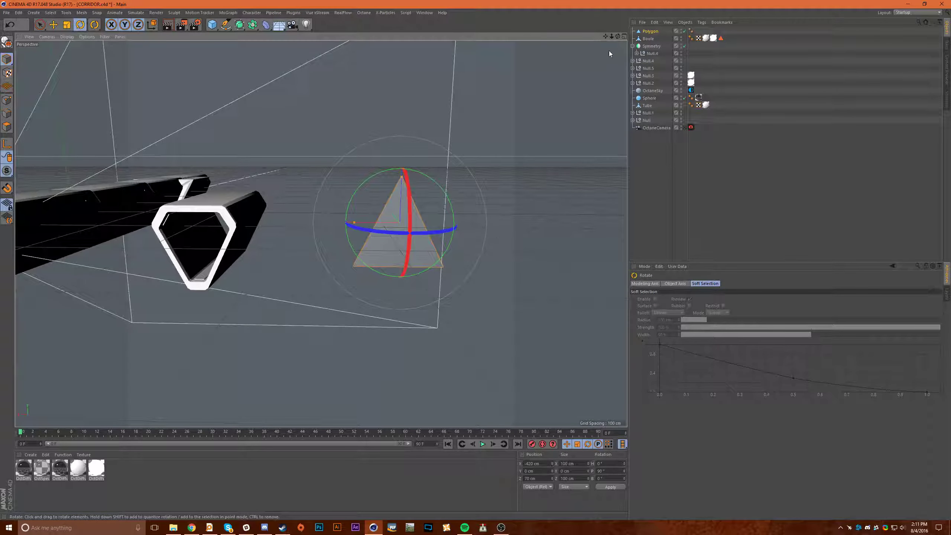
- Make the triangle editable and bevel all its points with an offset of about 19 cm
click(652, 32)
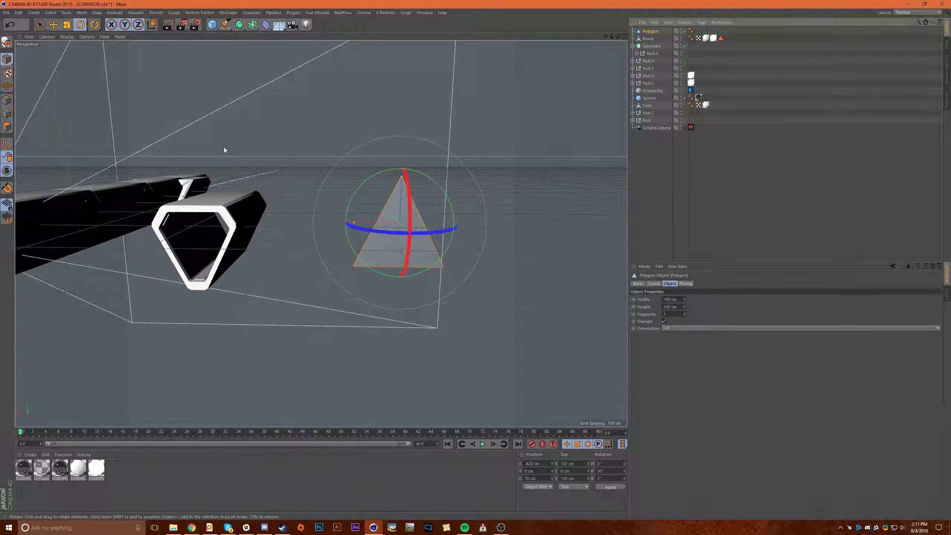
key(c)
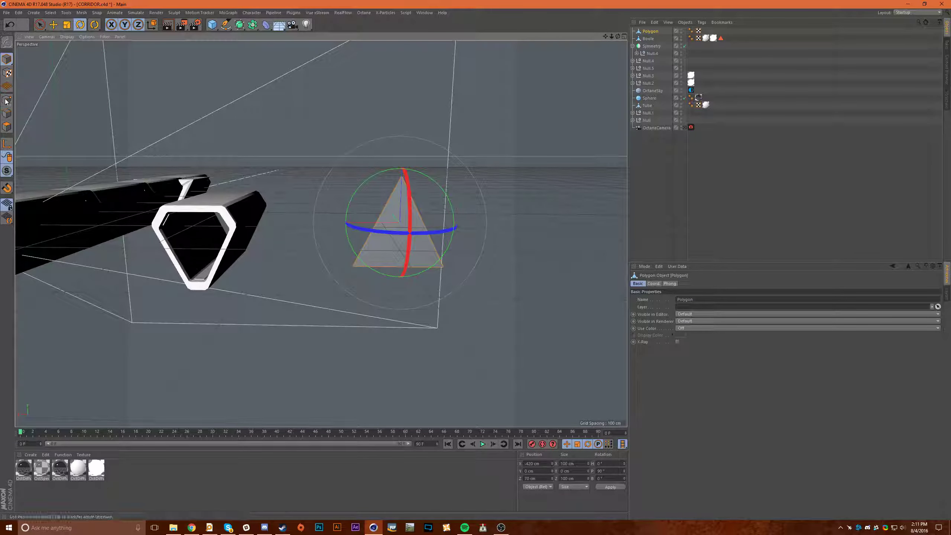
click(6, 100)
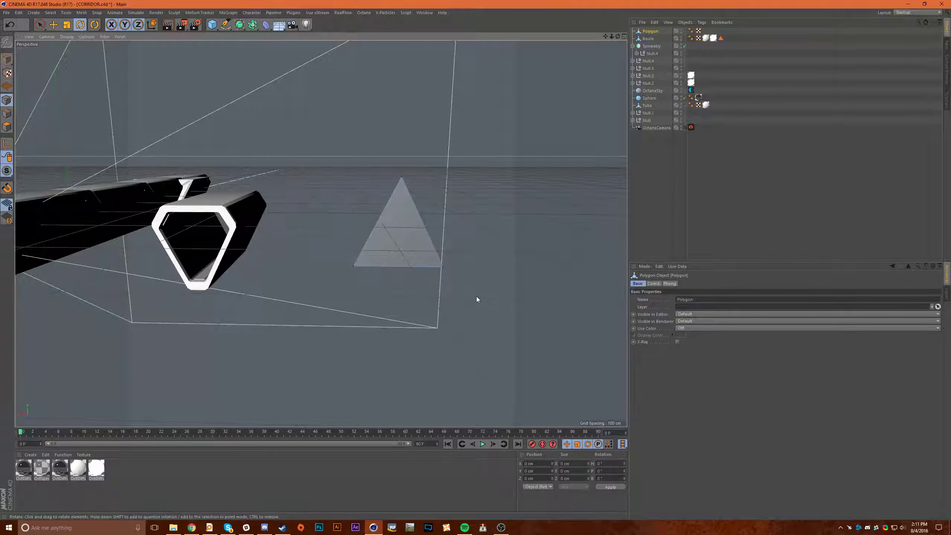
key(ctrl+a)
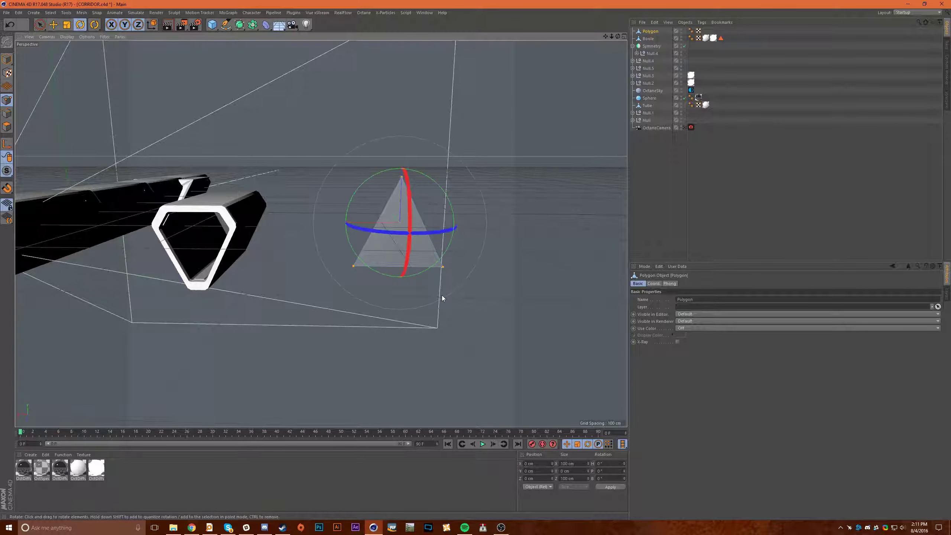
right_click(329, 316)
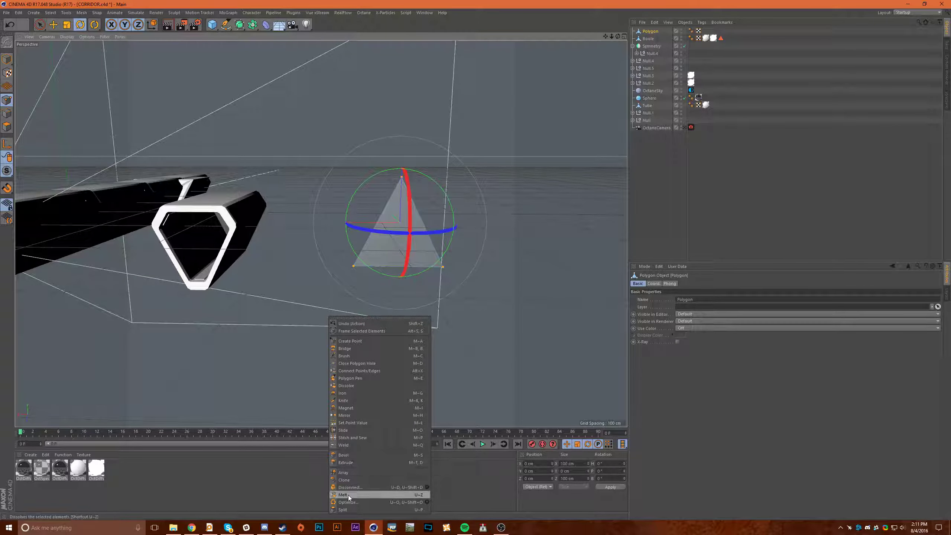
click(343, 455)
drag(321, 329, 339, 329)
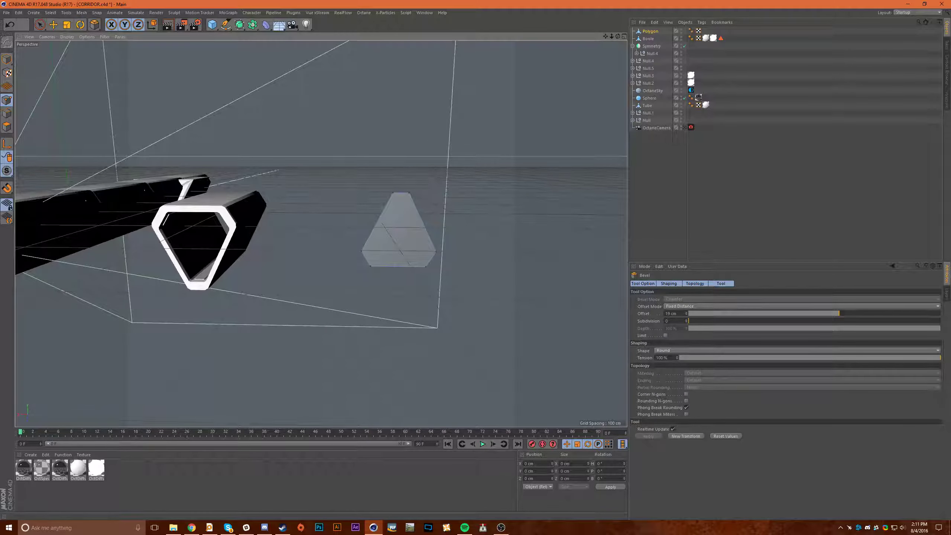
click(674, 181)
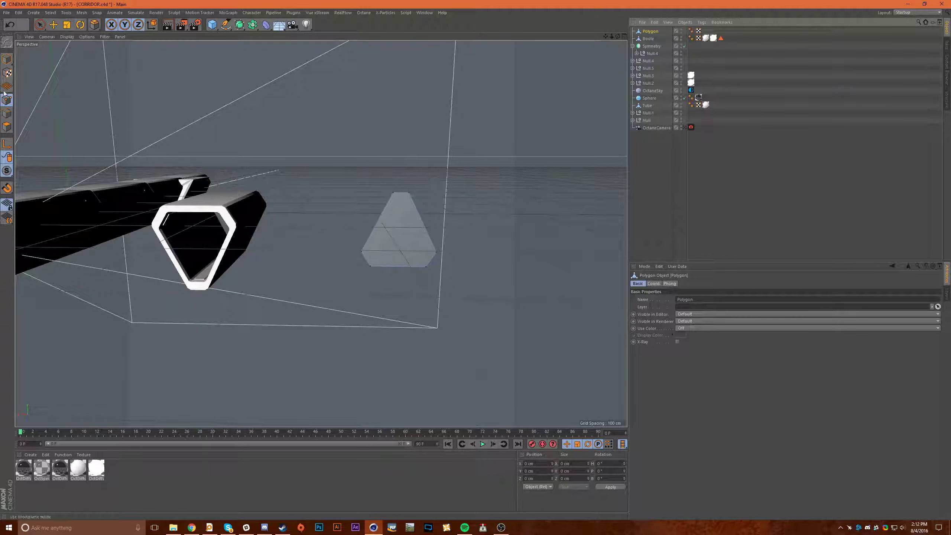
- Extrude the bevelled triangle's face with caps created, to a depth of about 192 cm
click(7, 127)
click(404, 235)
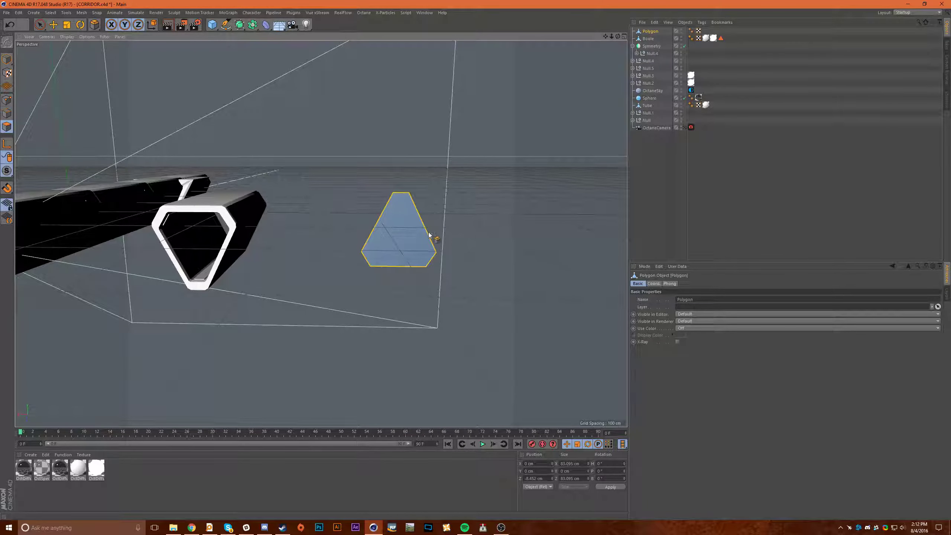
key(z)
key(ctrl+z)
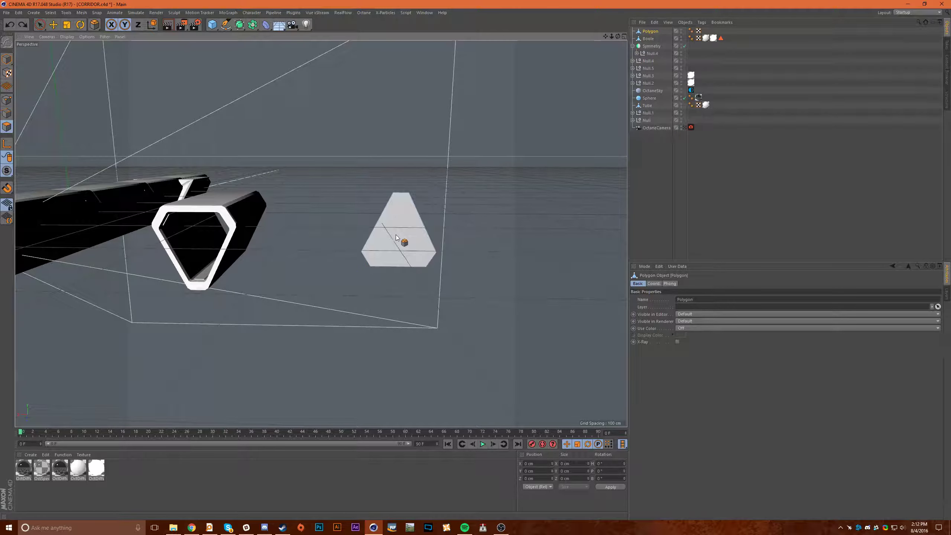
click(23, 25)
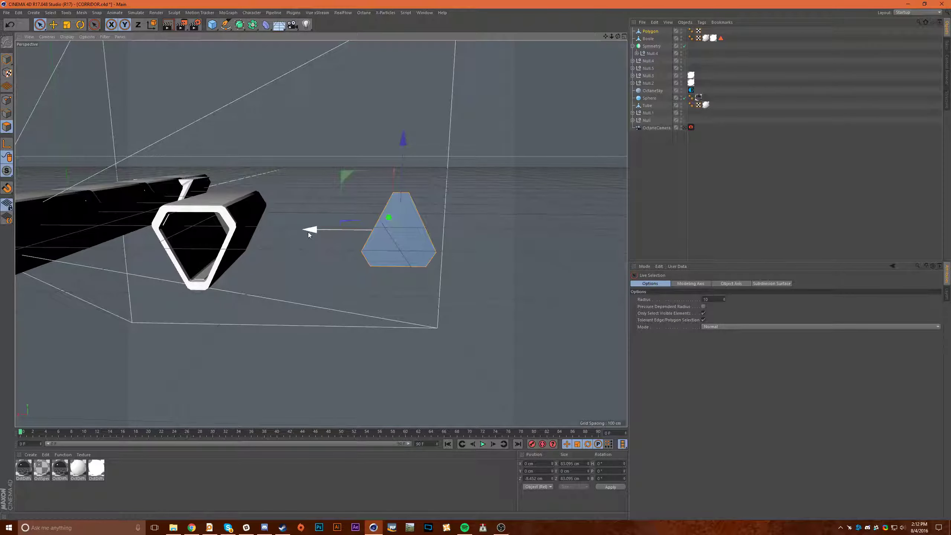
right_click(307, 232)
click(342, 357)
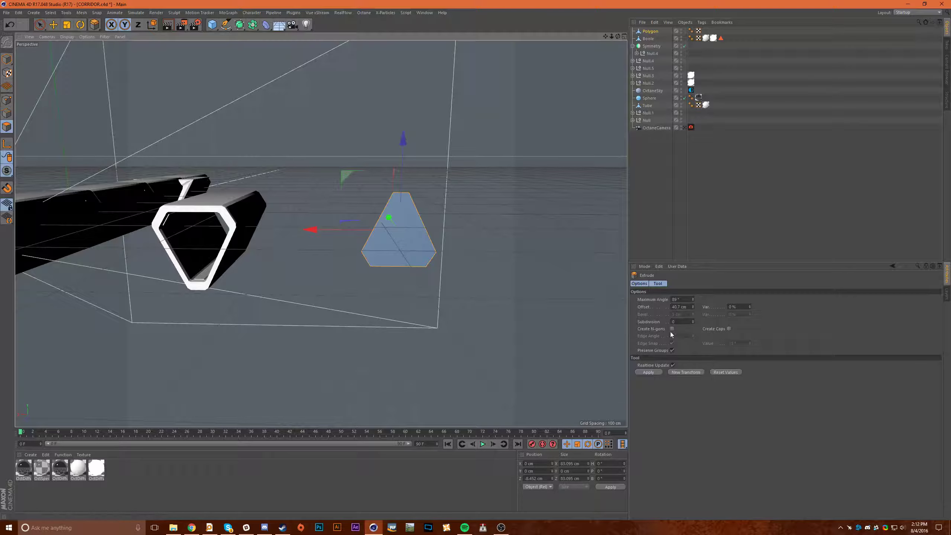
click(730, 330)
alt+drag(476, 282, 341, 229)
drag(455, 295, 670, 295)
mouse_move(376, 324)
mouse_down()
mouse_move(393, 324)
mouse_move(359, 332)
mouse_move(373, 311)
mouse_up()
- Set the Phong angle of the extruded block to 20° for hard-edged shading
click(692, 31)
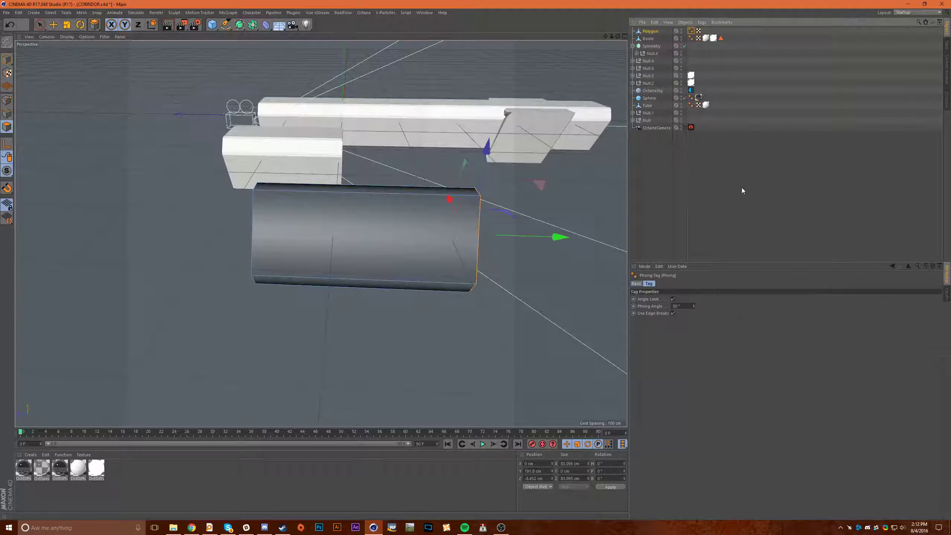
click(677, 306)
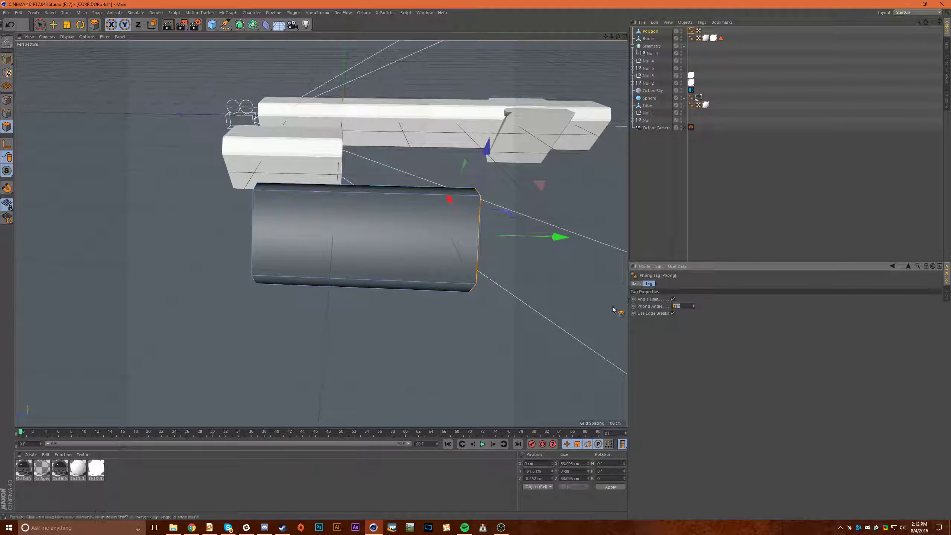
mouse_move(613, 309)
alt+mouse_down()
mouse_move(558, 286)
mouse_move(261, 266)
mouse_move(367, 281)
alt+mouse_up()
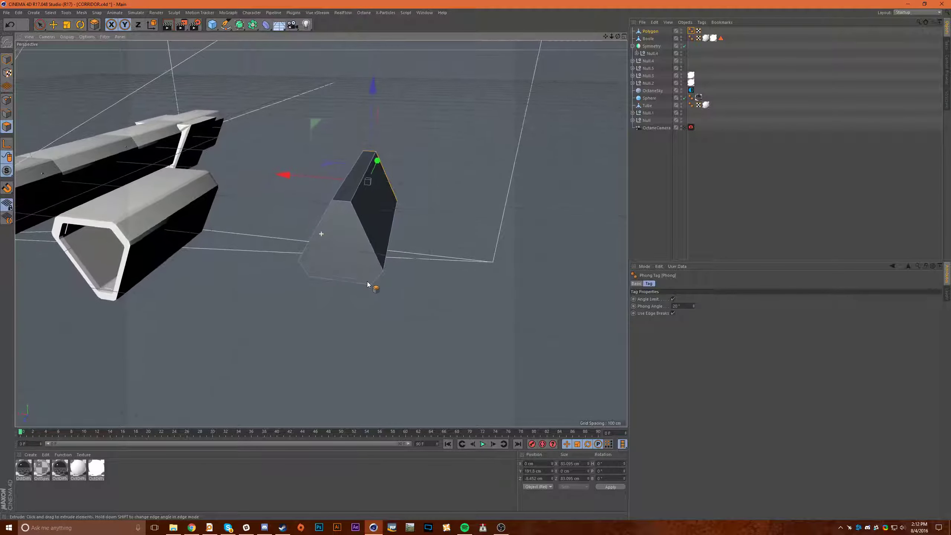
click(811, 146)
- Duplicate the extruded block, then scale the copy's cross-section to about 50 by 50 cm and its length to about 249 cm
click(650, 31)
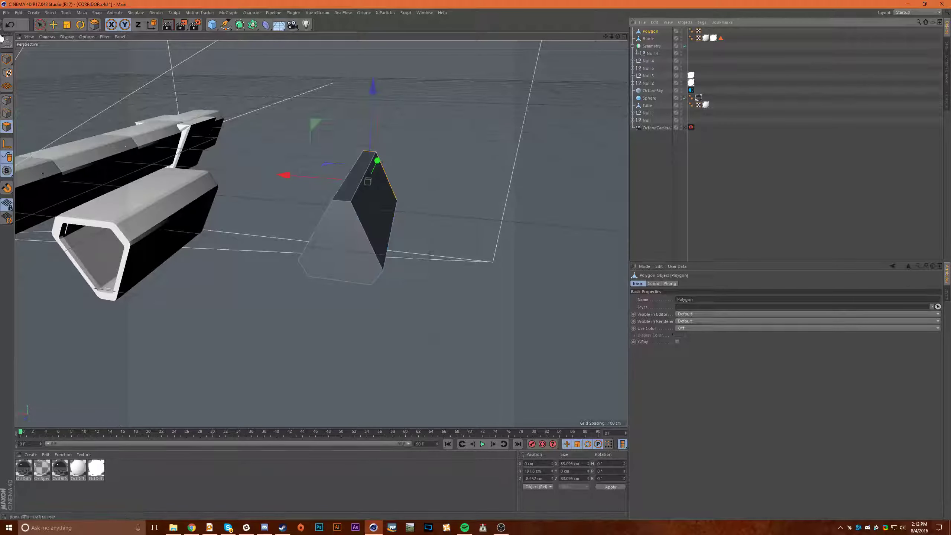
click(10, 65)
key(ctrl+c)
key(ctrl+v)
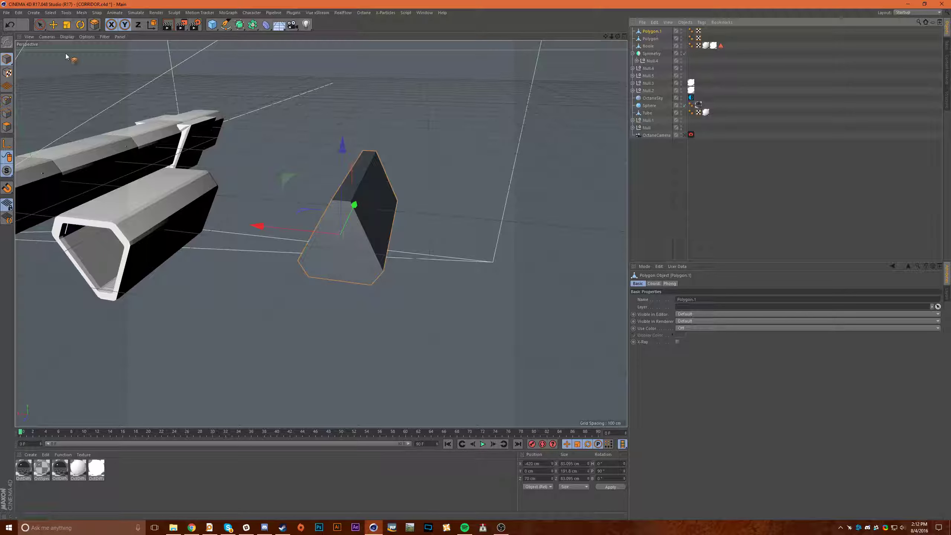
click(68, 30)
drag(259, 226, 291, 230)
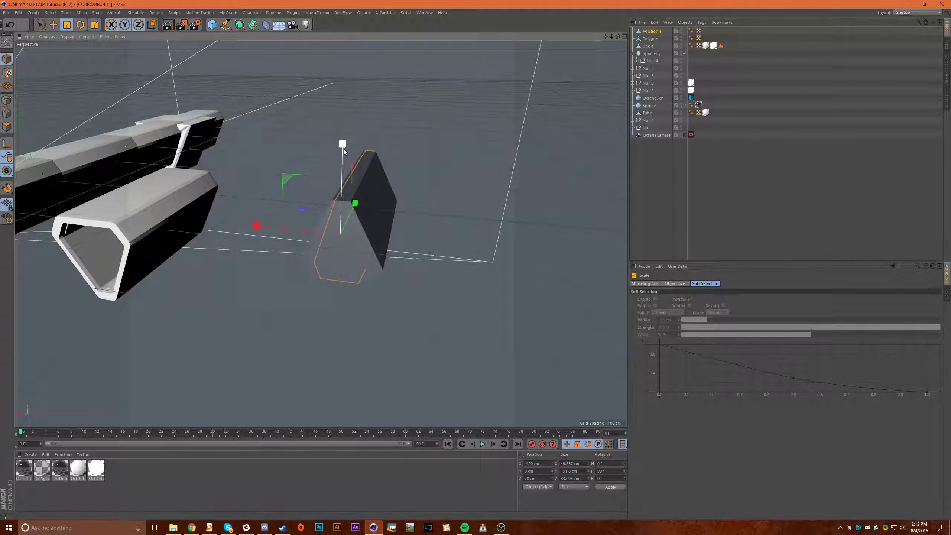
drag(344, 149, 359, 207)
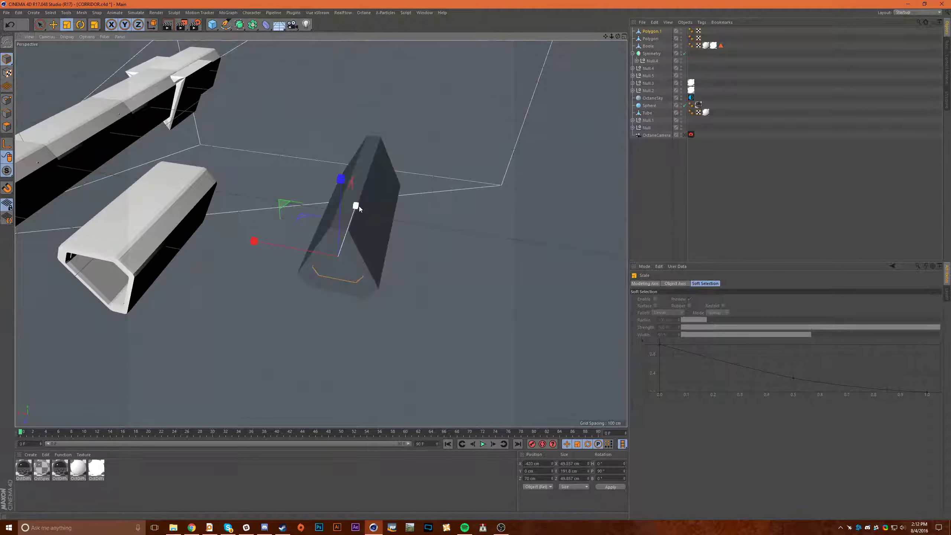
drag(284, 204, 315, 252)
key(ctrl+z)
- Move the smaller block to Z 100 cm and about Y -4 cm so it passes through both ends of the larger block
click(53, 25)
alt+drag(315, 251, 417, 176)
alt+right_drag(270, 309, 283, 332)
alt+drag(282, 332, 292, 312)
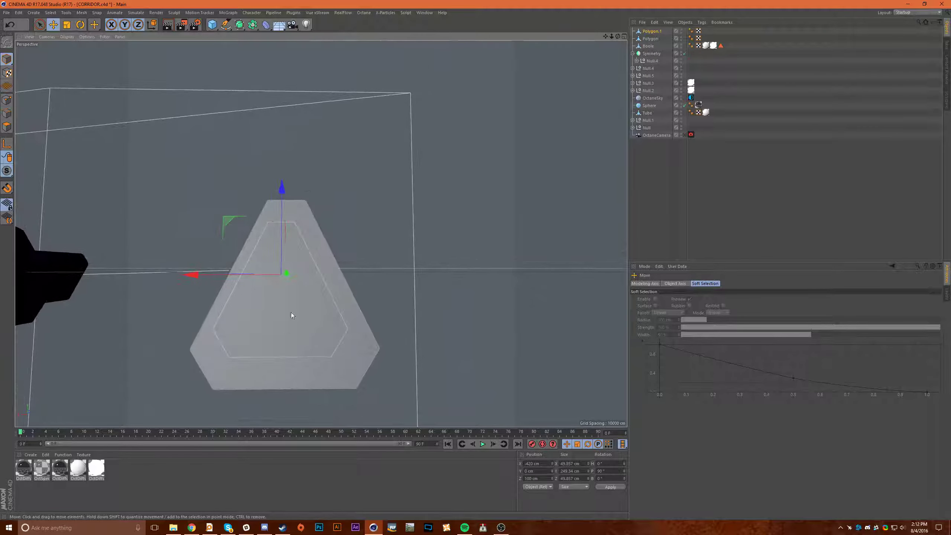
mouse_move(281, 195)
mouse_down()
mouse_move(295, 214)
mouse_move(290, 201)
mouse_up()
alt+drag(321, 233, 420, 219)
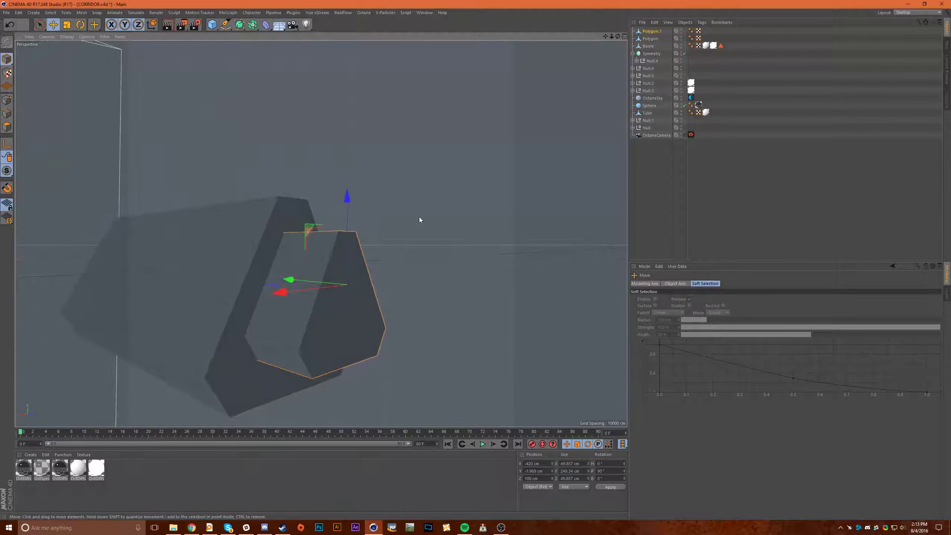
drag(348, 195, 350, 206)
alt+drag(350, 206, 340, 279)
- Add a Boole and nest both blocks inside it, the larger one first, so the smaller block is subtracted
click(240, 24)
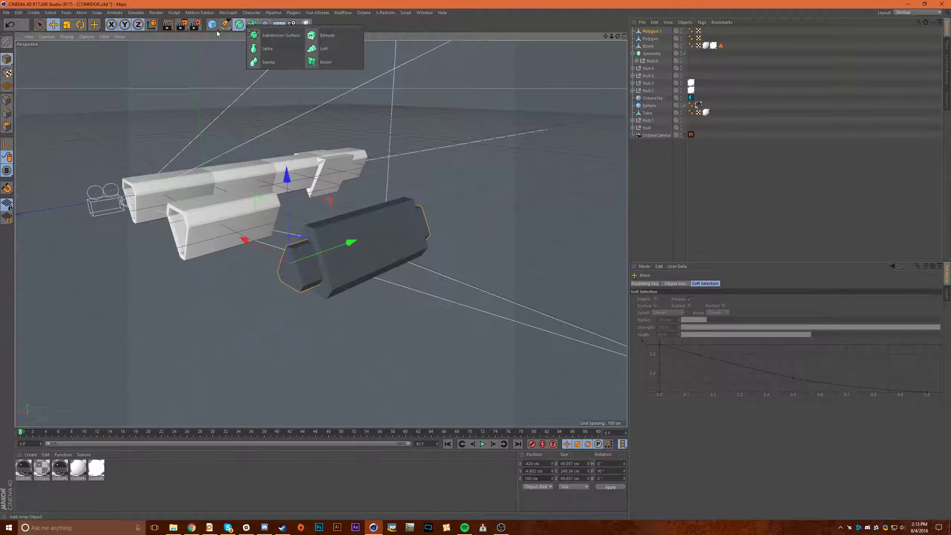
click(252, 24)
click(386, 35)
click(652, 39)
ctrl+click(656, 45)
drag(655, 39, 655, 36)
key(ctrl+z)
click(654, 41)
ctrl+click(654, 46)
click(663, 179)
click(655, 166)
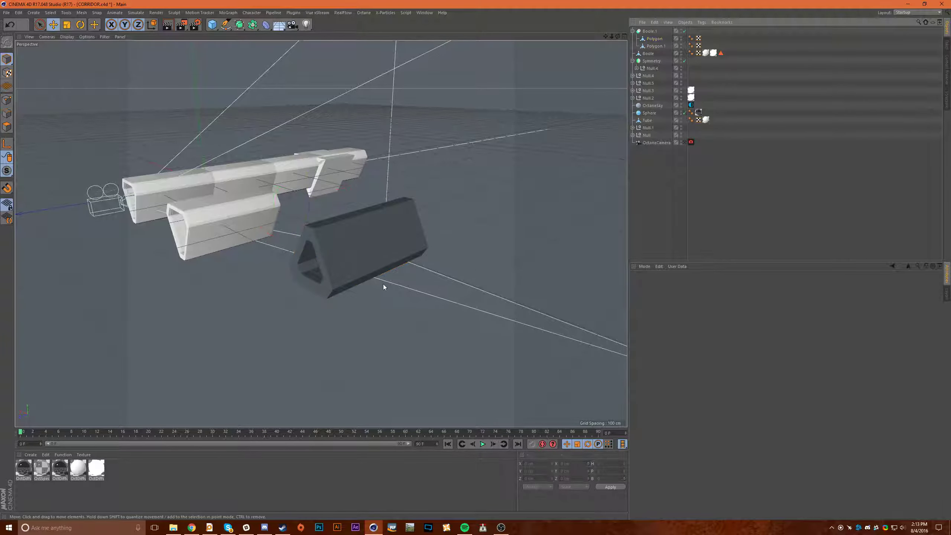
- Scale up the width and height of the smaller cutting block so the hollowed section gets thinner walls
alt+drag(383, 284, 470, 190)
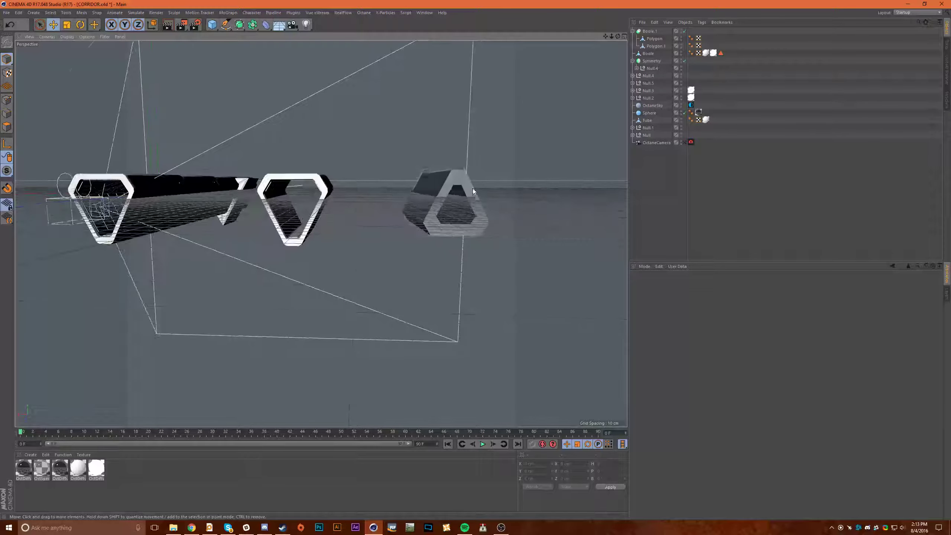
scroll(470, 189, up, 4)
click(656, 39)
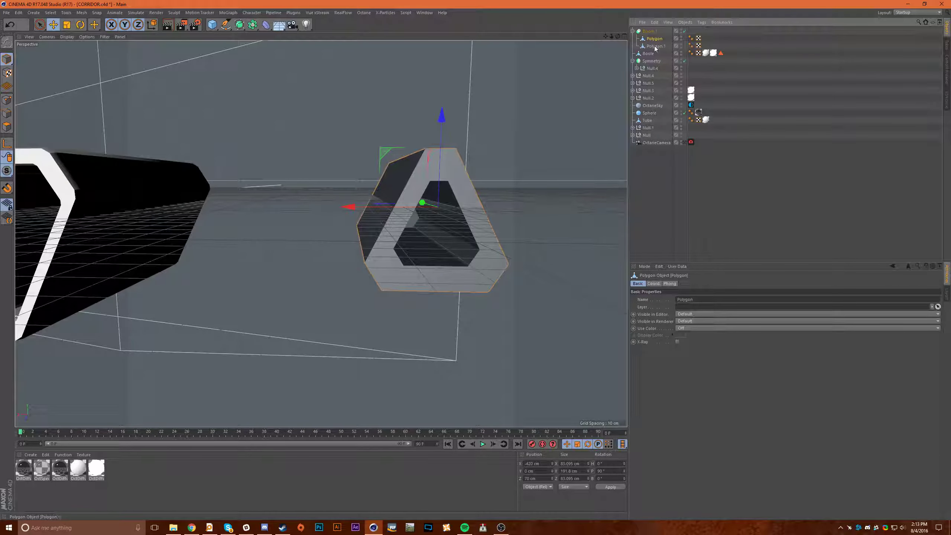
click(655, 46)
click(654, 283)
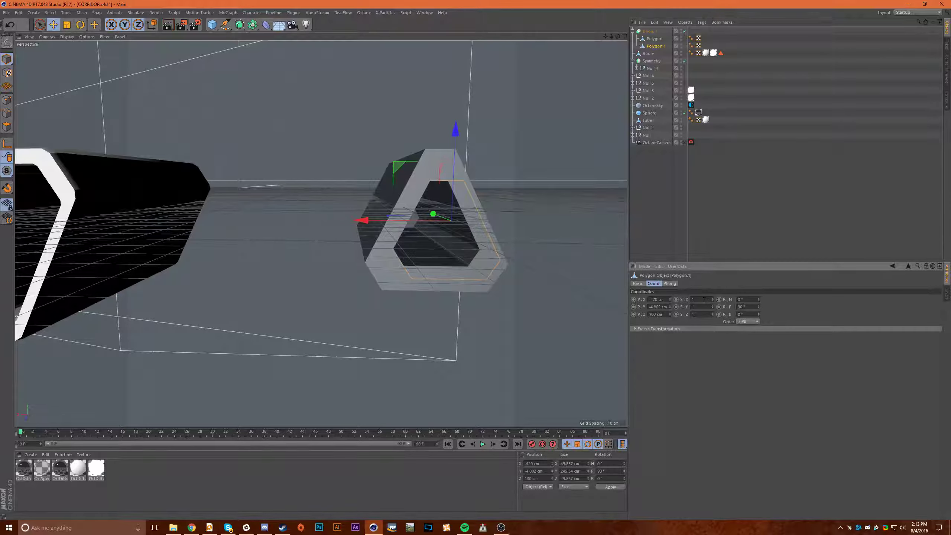
key(t)
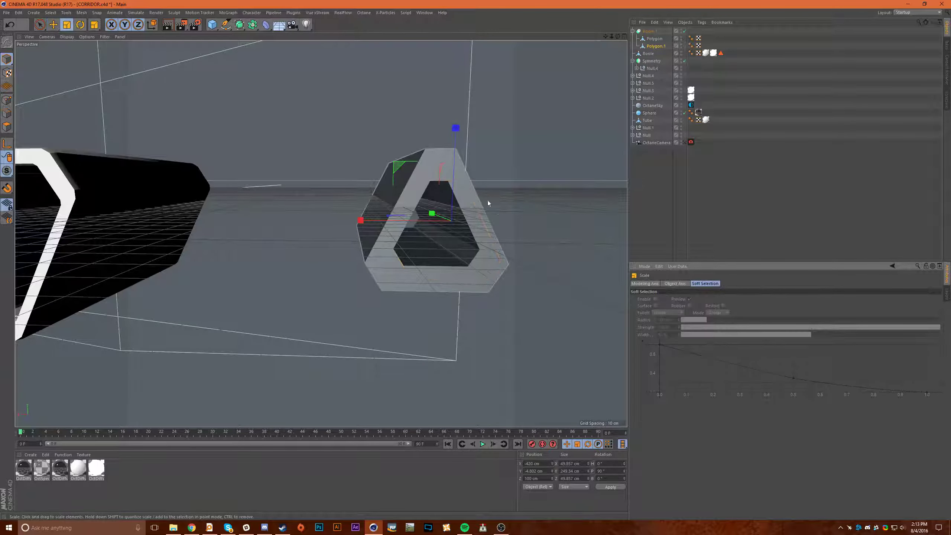
alt+drag(499, 228, 403, 202)
drag(376, 152, 382, 124)
drag(285, 243, 268, 246)
click(500, 259)
alt+drag(500, 259, 478, 265)
- Rotate both blocks inside the Boole by 180° so the triangle points down, and lower them slightly
click(648, 33)
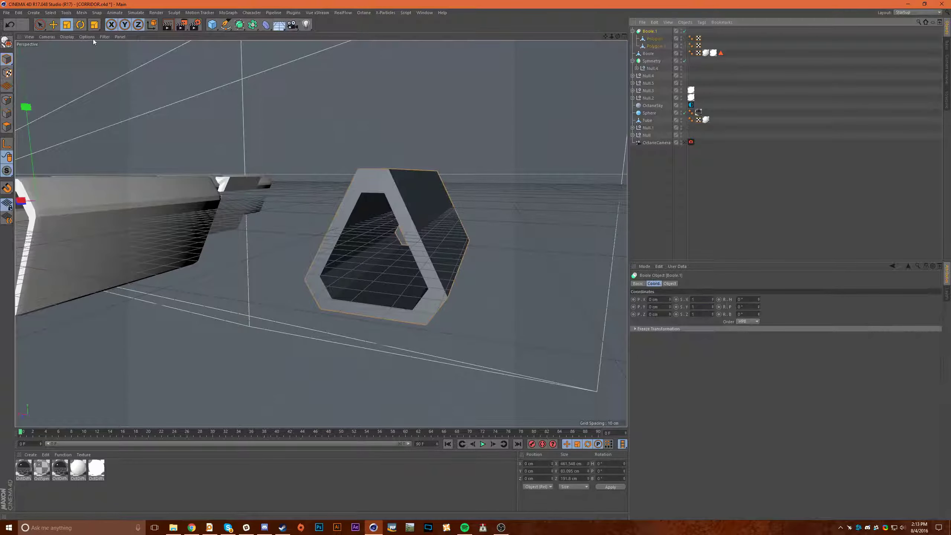
key(r)
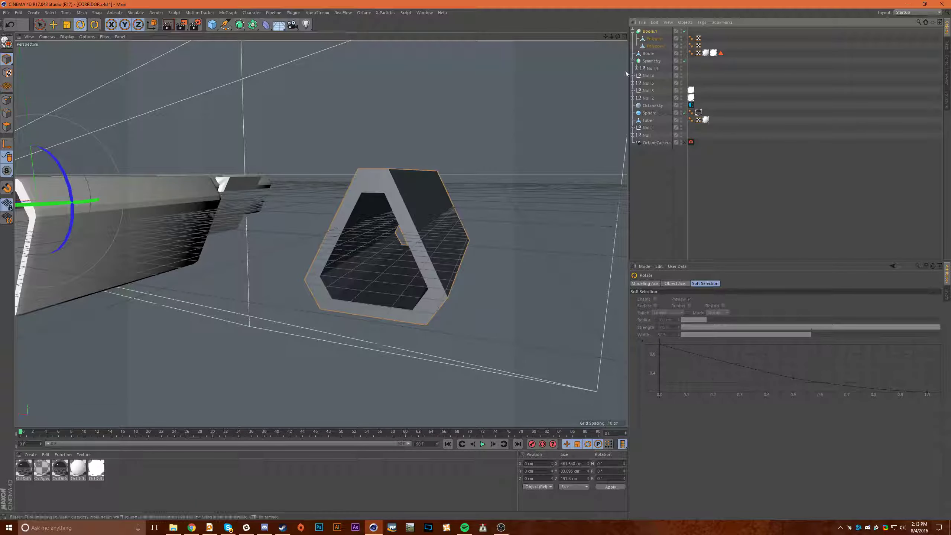
click(654, 39)
shift+click(655, 46)
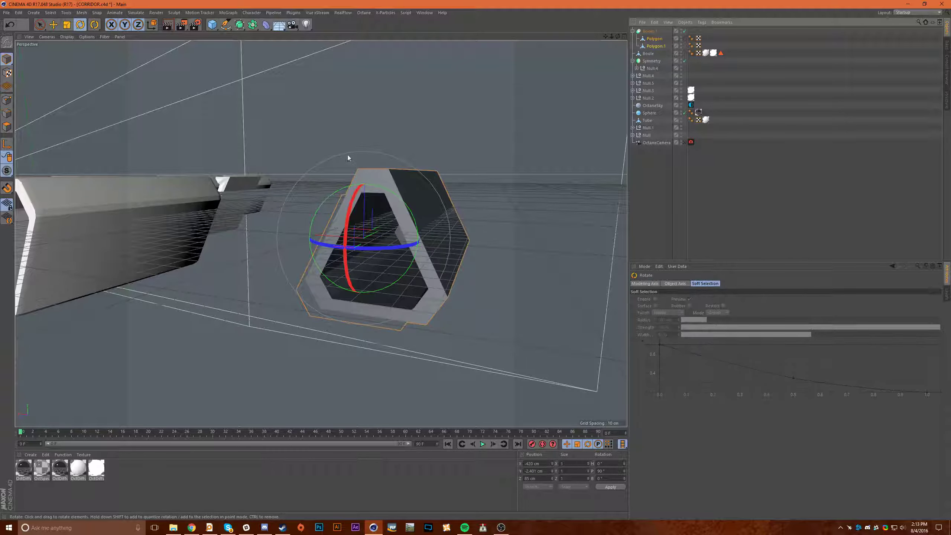
drag(388, 192, 296, 257)
key(ctrl+z)
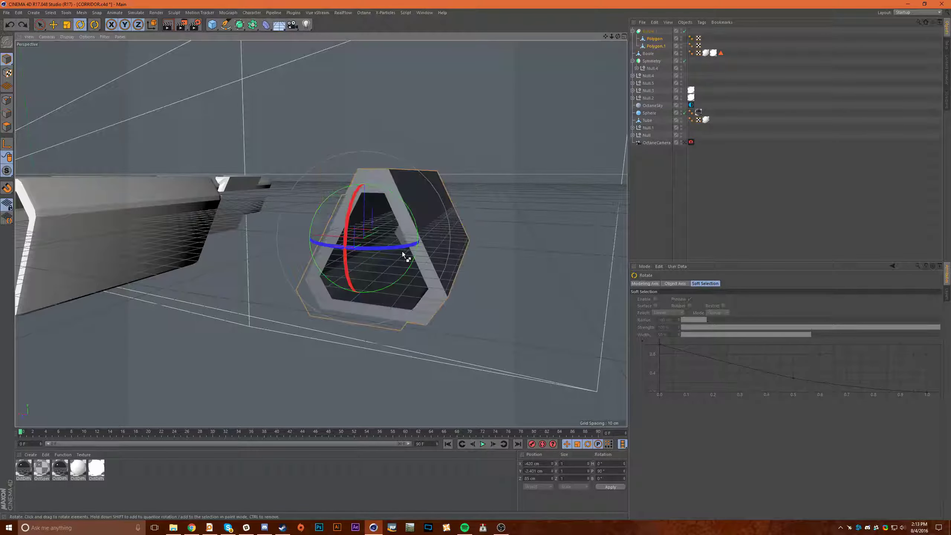
drag(396, 194, 335, 281)
click(54, 24)
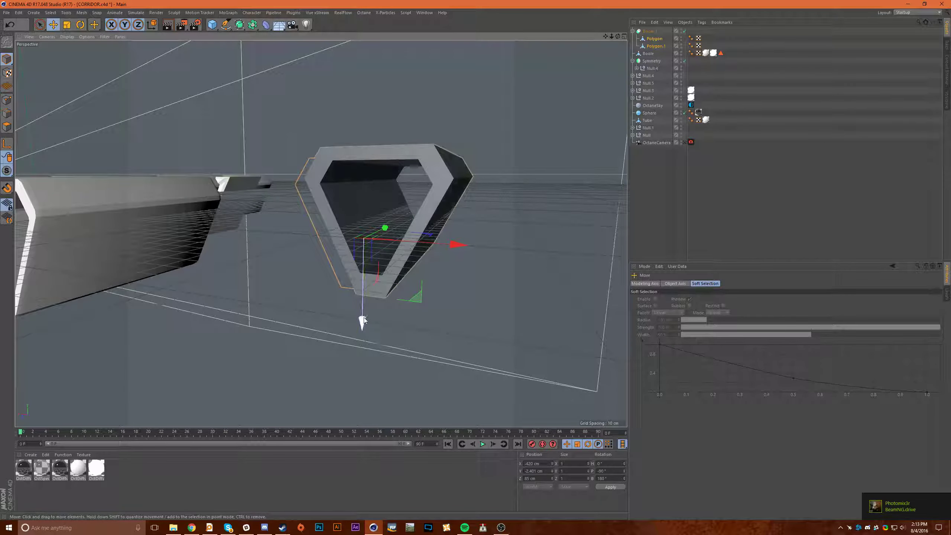
drag(361, 321, 425, 300)
- Make the Boole editable, select its children, and merge them into one polygon object with Connect Objects + Delete
scroll(405, 189, up, 4)
click(647, 32)
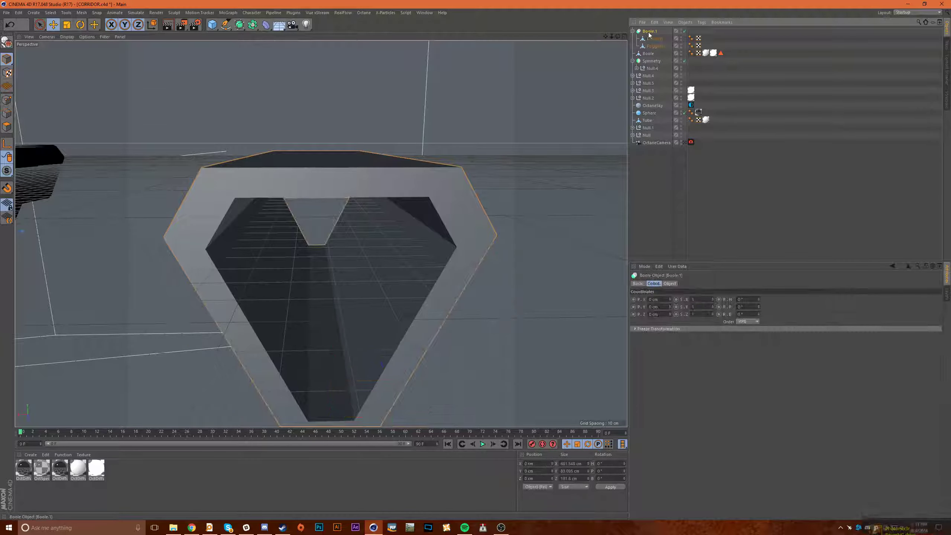
key(c)
right_click(654, 30)
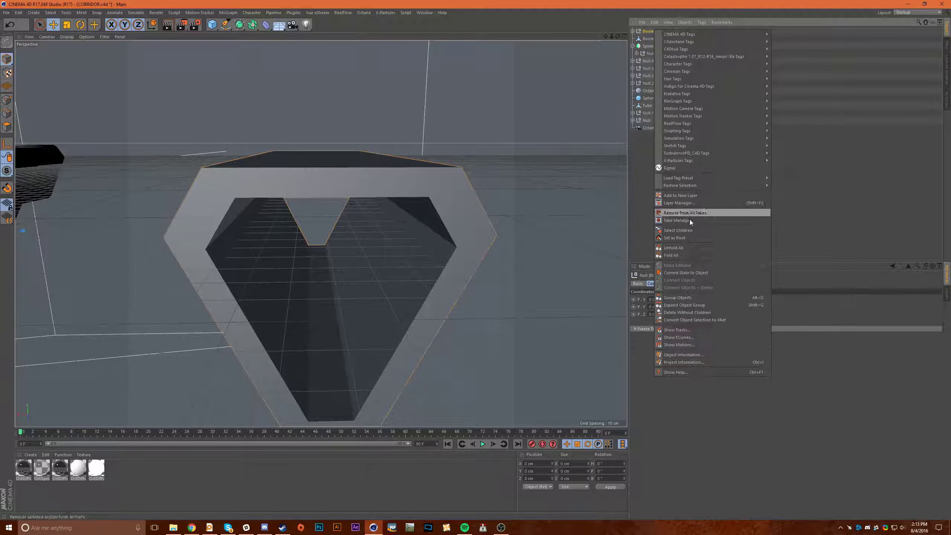
click(679, 230)
right_click(649, 31)
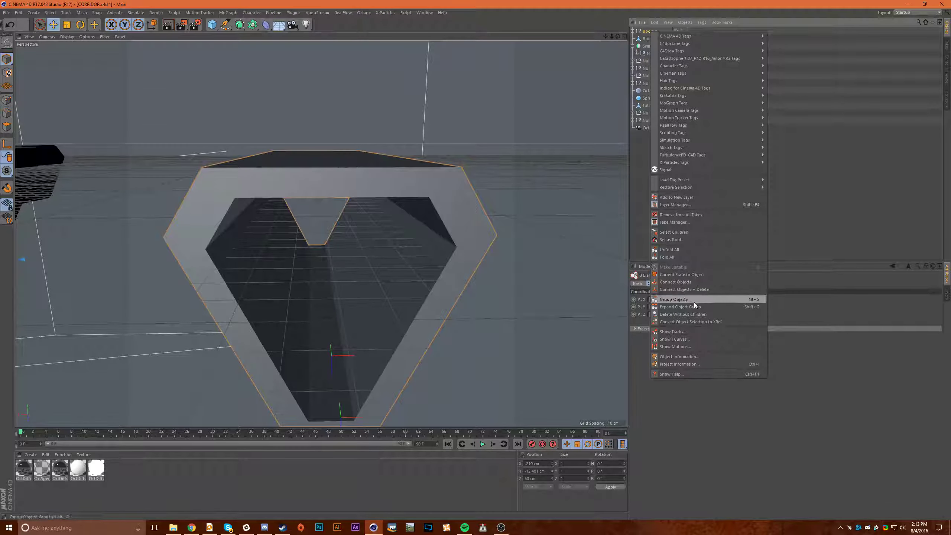
click(690, 291)
- Untriangulate all polygons of the merged corridor section with Evaluate Angle on and an angle of 0.1°
alt+drag(570, 299, 468, 324)
scroll(431, 258, down, 6)
alt+drag(431, 258, 403, 180)
scroll(397, 159, up, 6)
scroll(415, 216, down, 4)
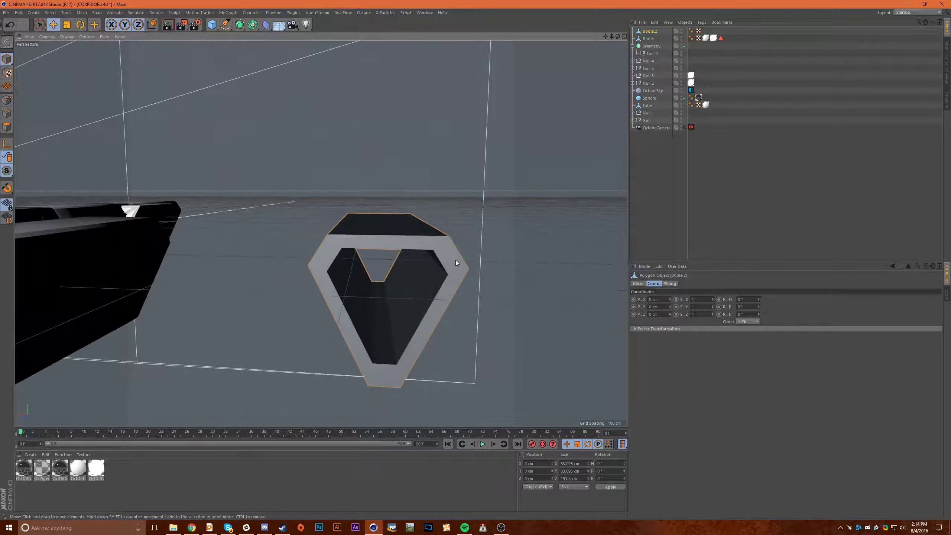
alt+middle_drag(456, 261, 441, 210)
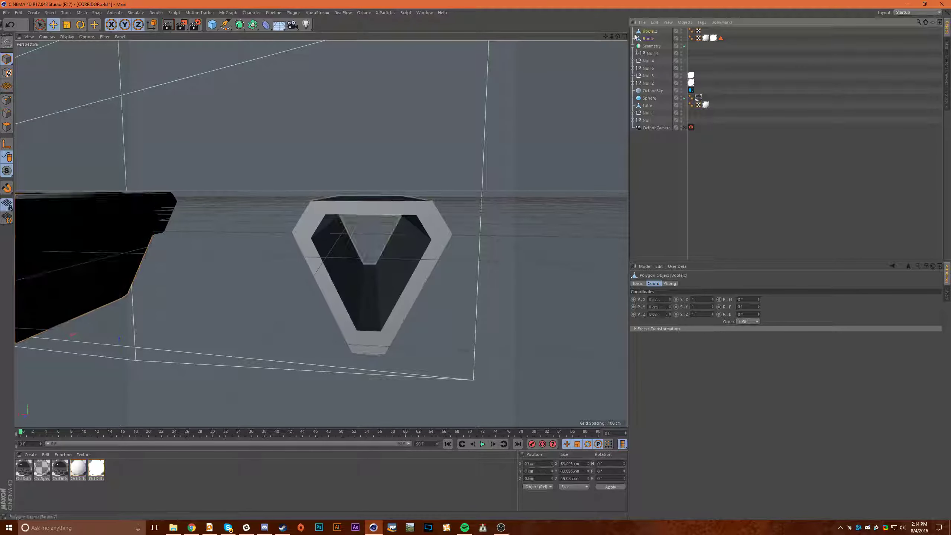
click(9, 131)
scroll(444, 283, up, 5)
alt+drag(444, 282, 403, 288)
key(ctrl+a)
right_click(459, 289)
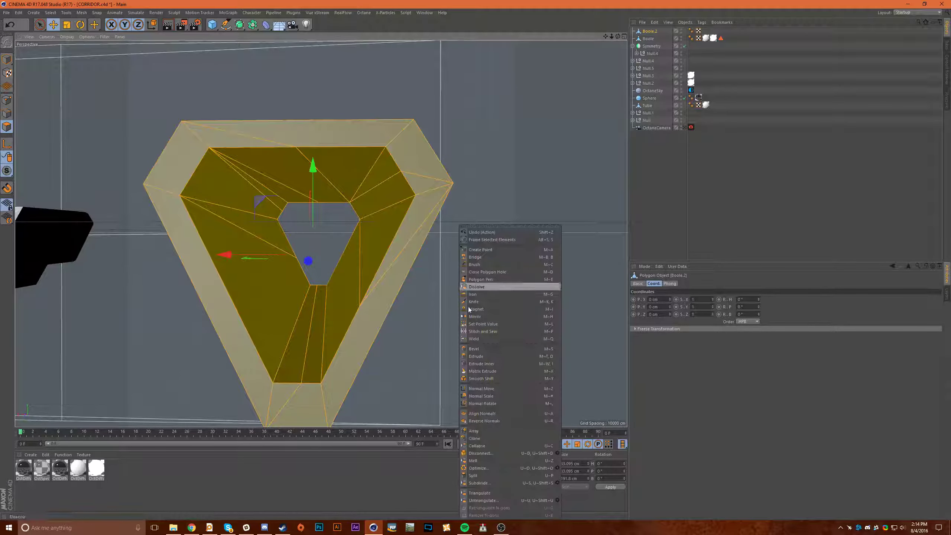
click(557, 501)
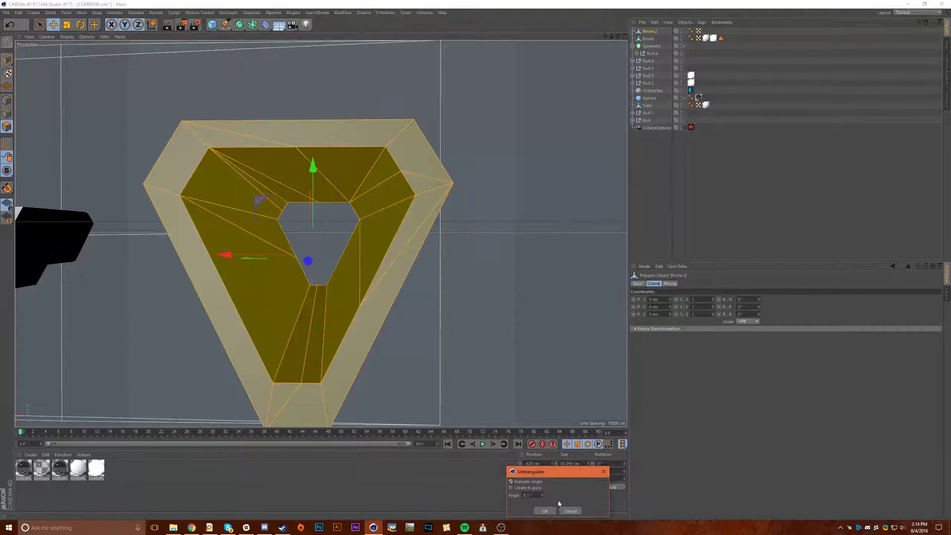
click(545, 510)
- Select the three narrow inner corner faces and inset them by about 2 cm with Extrude Inner
mouse_move(432, 300)
alt+mouse_down()
mouse_move(433, 313)
mouse_move(439, 298)
alt+mouse_up()
click(239, 188)
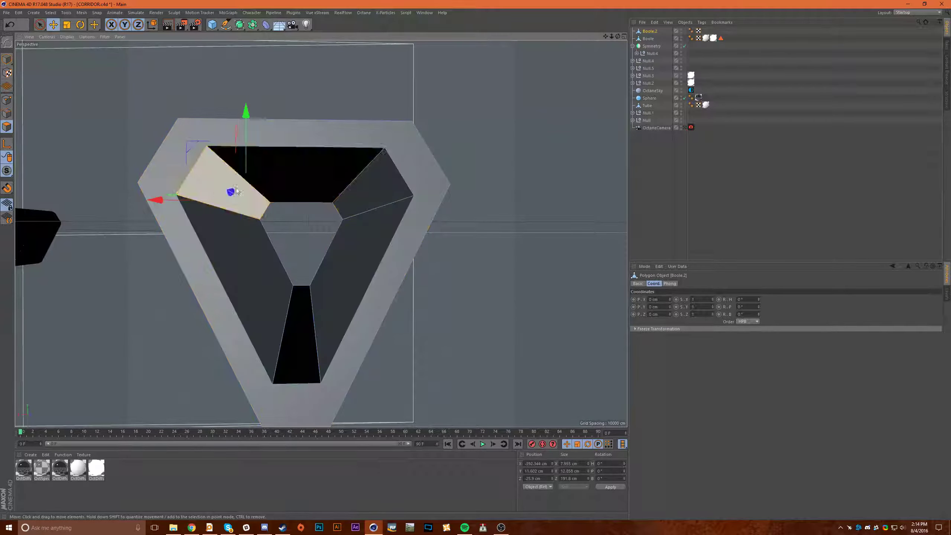
shift+click(373, 183)
shift+click(306, 346)
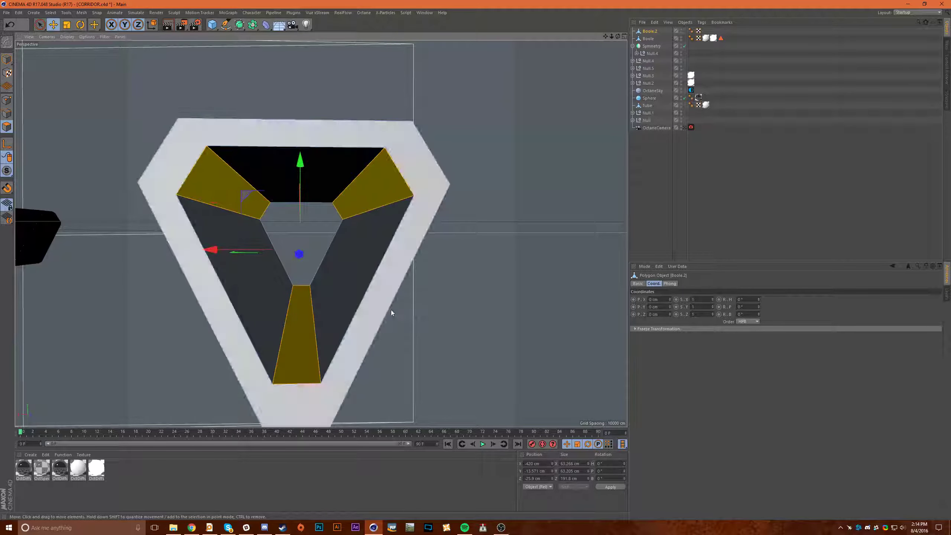
right_click(509, 332)
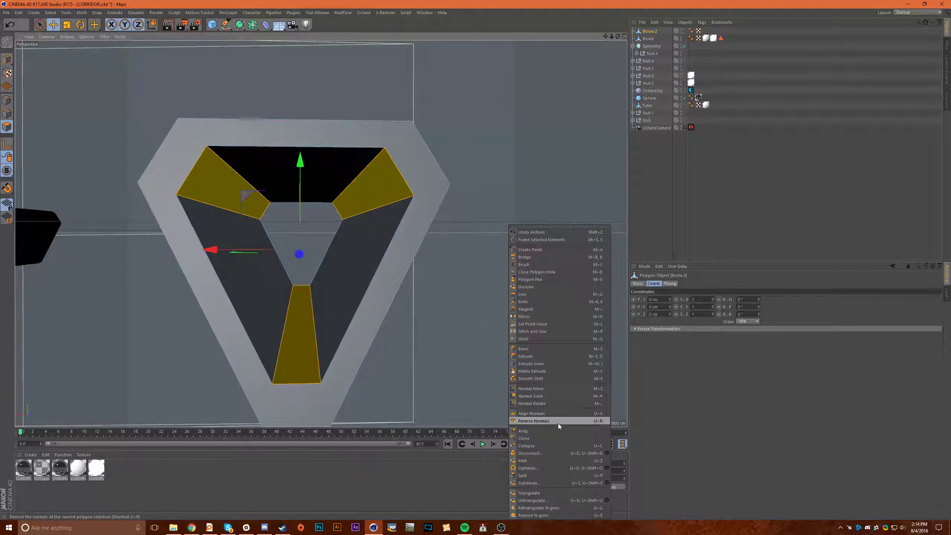
click(531, 363)
drag(245, 194, 247, 195)
- Extrude the three inset corner faces slightly with caps created
right_click(486, 349)
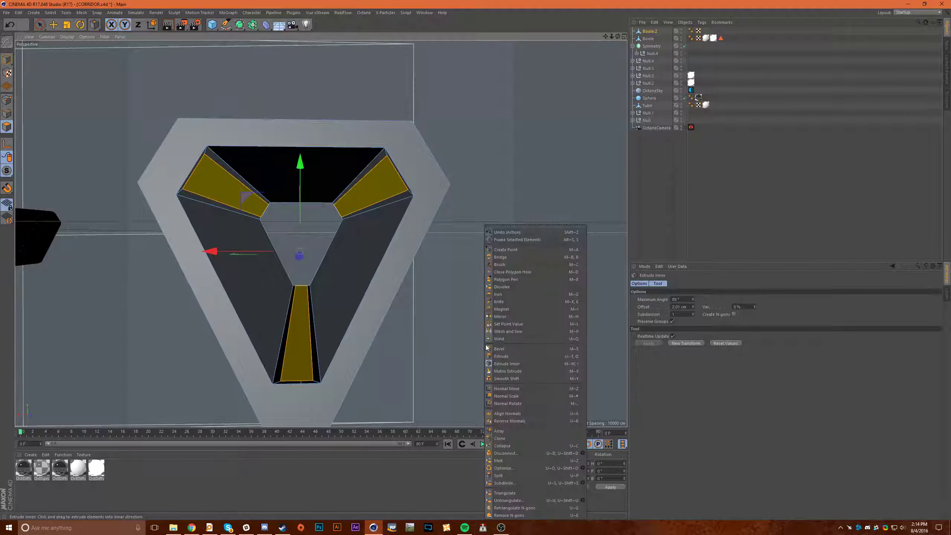
click(494, 357)
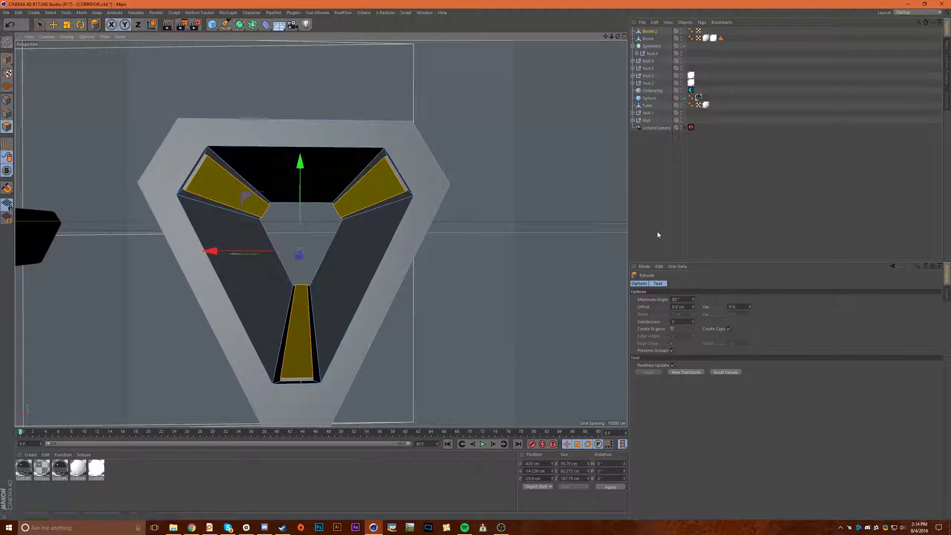
click(689, 207)
alt+drag(444, 279, 538, 212)
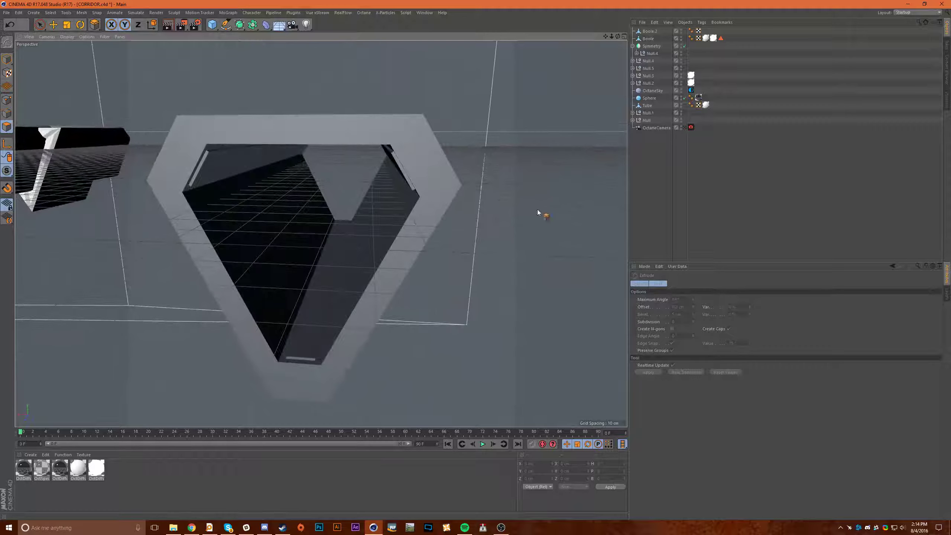
click(648, 31)
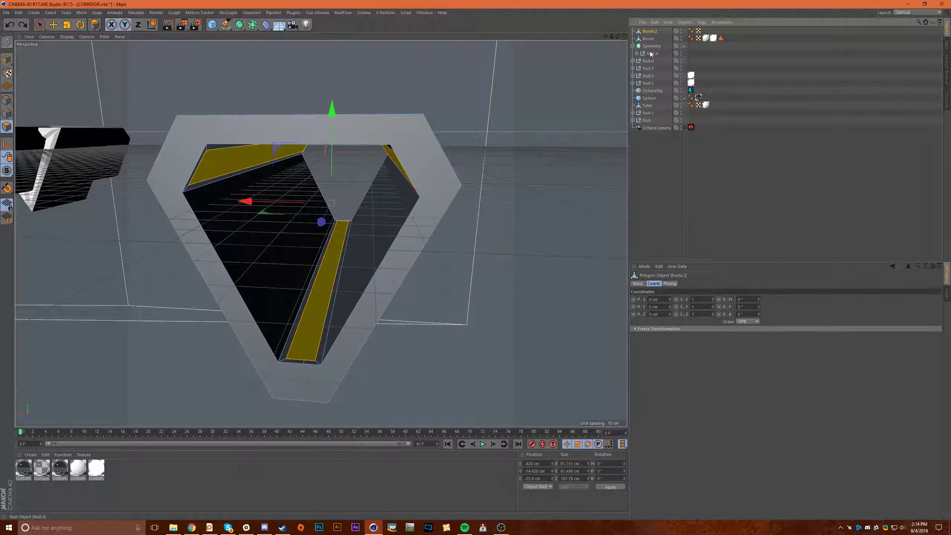
- Undo the extrusion and inset of the corner faces, back to the untriangulated mesh with every polygon selected
key(ctrl+z)
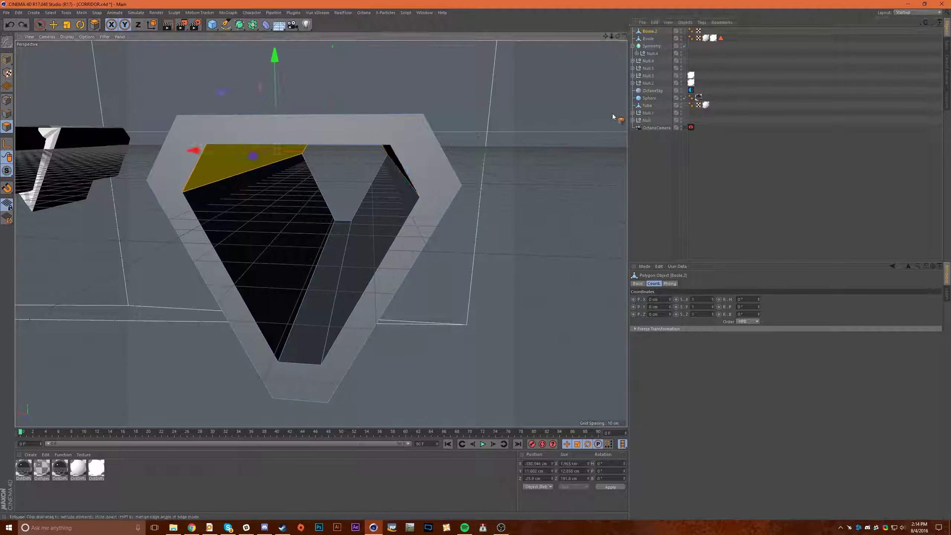
key(ctrl+a)
key(d)
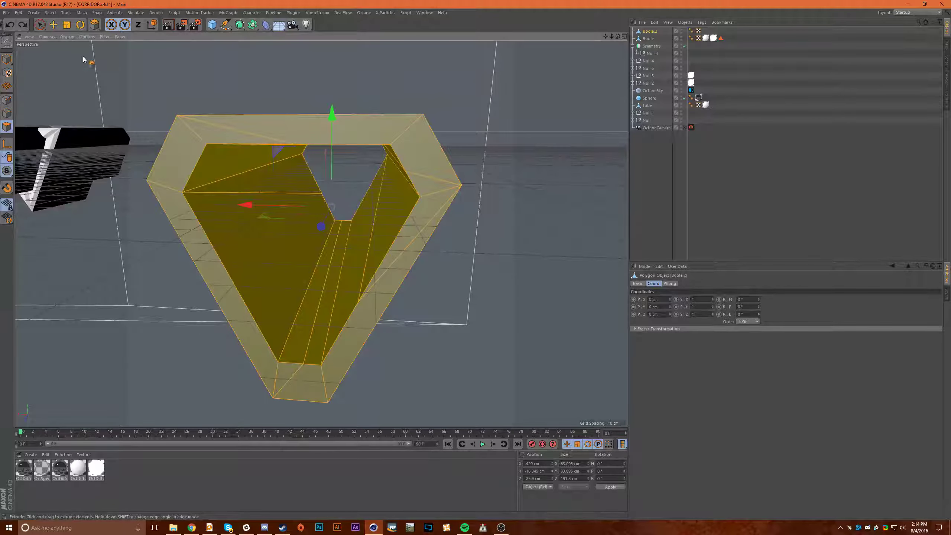
click(27, 24)
click(9, 29)
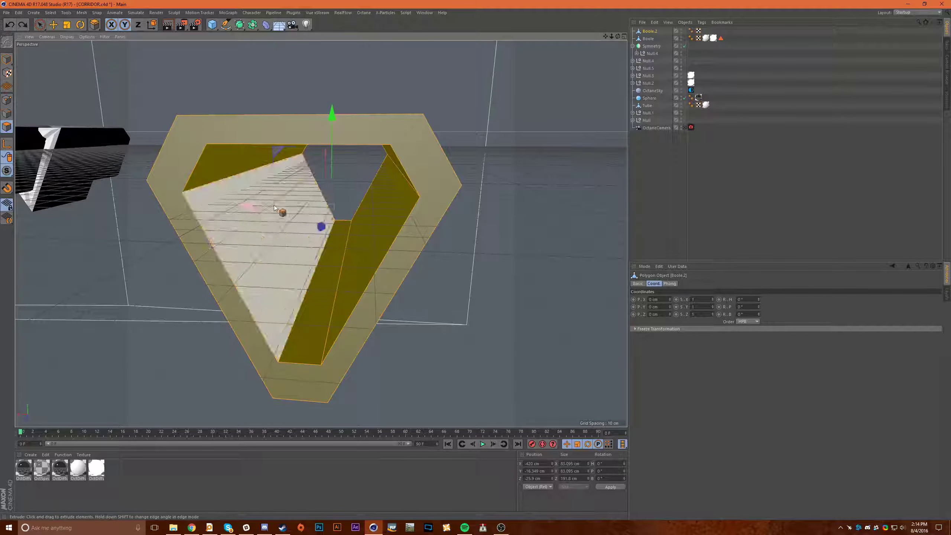
- Bevel all selected polygons with a fixed-distance offset of 0.46 cm and an extrusion of 0.46 cm
alt+drag(283, 212, 385, 217)
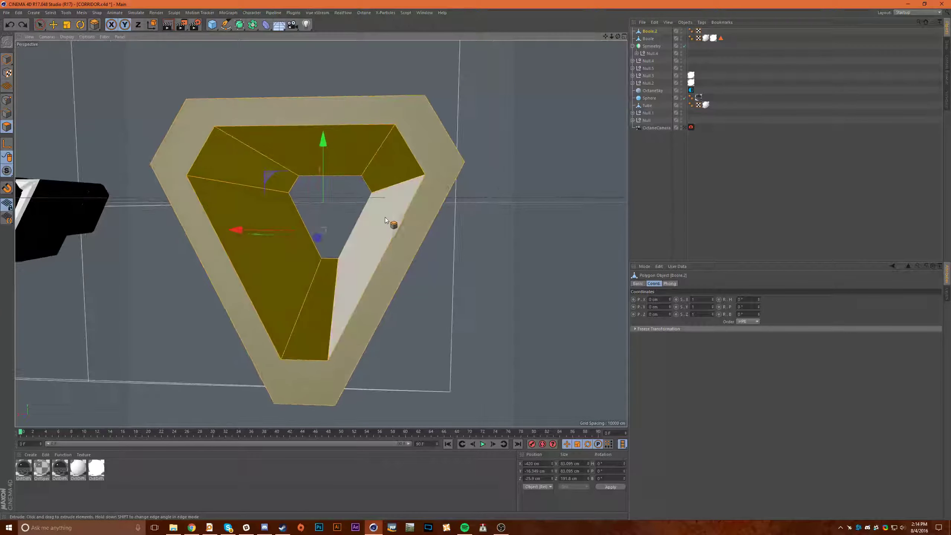
right_click(101, 193)
click(116, 326)
right_click(148, 330)
click(176, 339)
drag(308, 264, 311, 263)
alt+drag(145, 240, 168, 246)
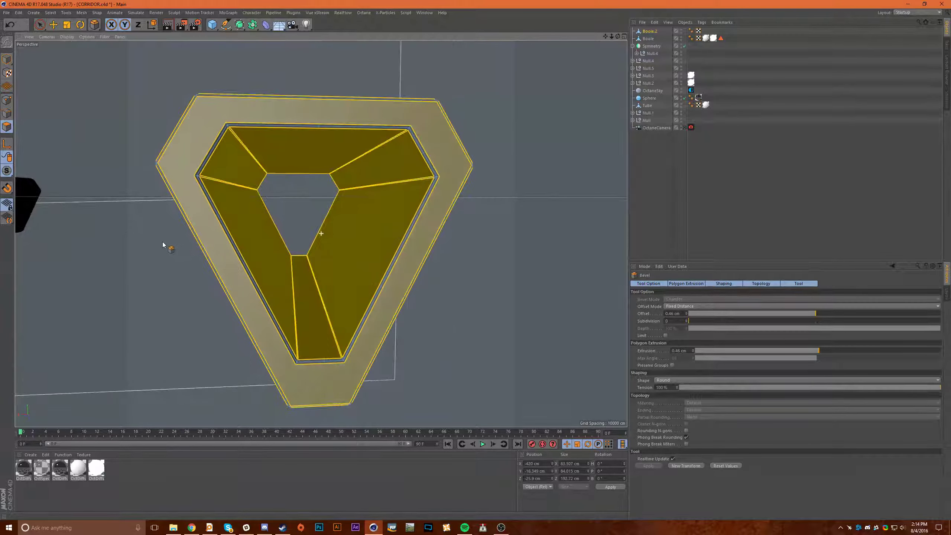
click(731, 213)
- Examine the bevelled corridor section from outside and inside, compare it with the other sections, and reselect it
alt+drag(412, 340, 399, 333)
alt+middle_drag(397, 330, 384, 285)
scroll(441, 113, down, 4)
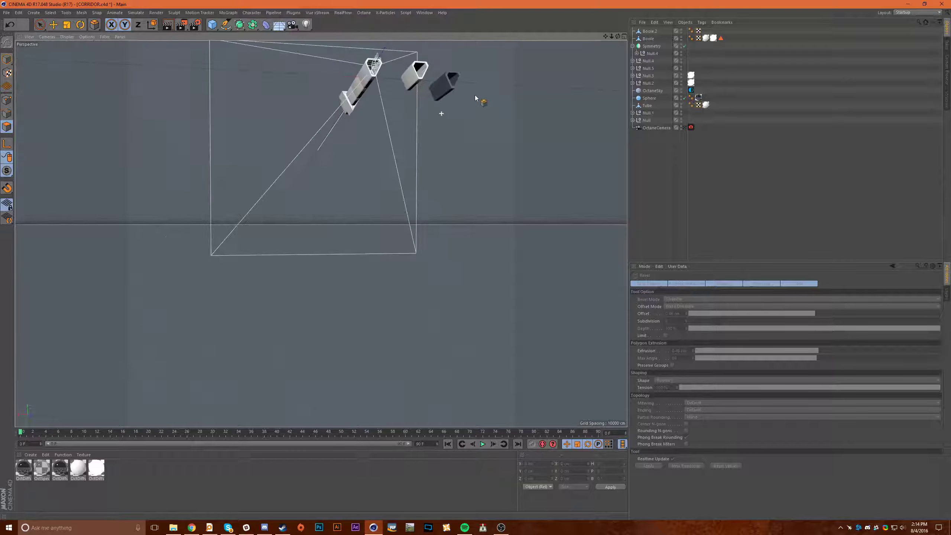
alt+drag(475, 95, 427, 171)
scroll(401, 225, up, 6)
alt+middle_drag(335, 182, 289, 167)
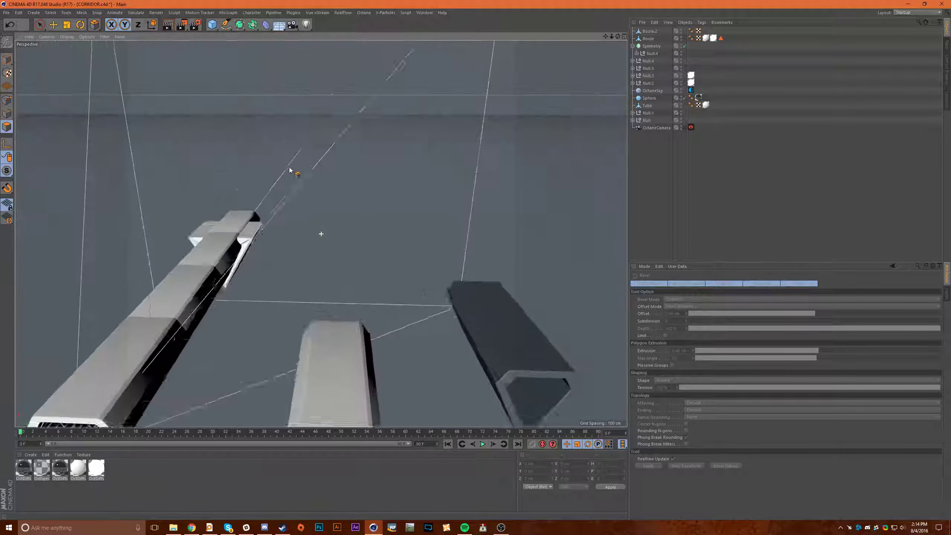
alt+drag(289, 167, 260, 135)
scroll(383, 212, up, 5)
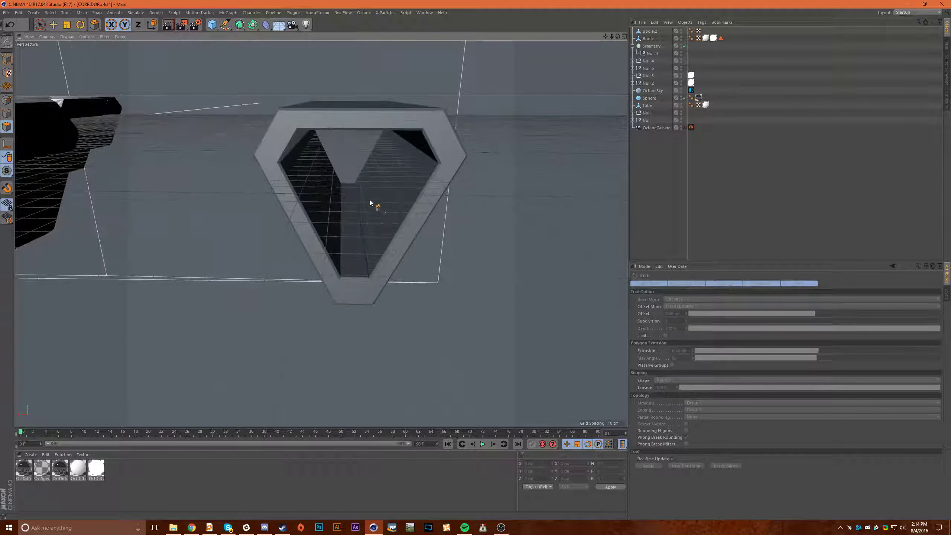
mouse_move(371, 202)
alt+mouse_down()
mouse_move(379, 217)
mouse_move(376, 207)
alt+mouse_up()
scroll(375, 209, up, 4)
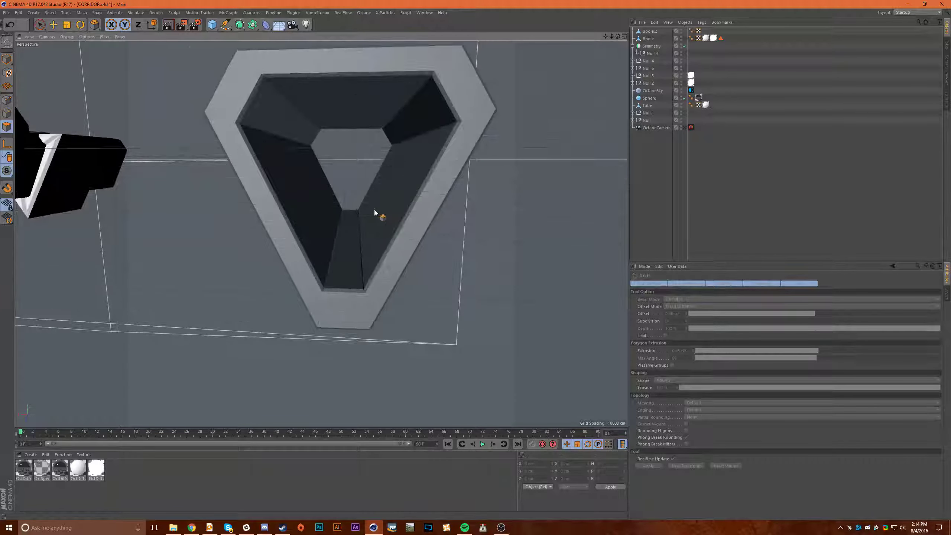
scroll(374, 210, up, 3)
click(648, 32)
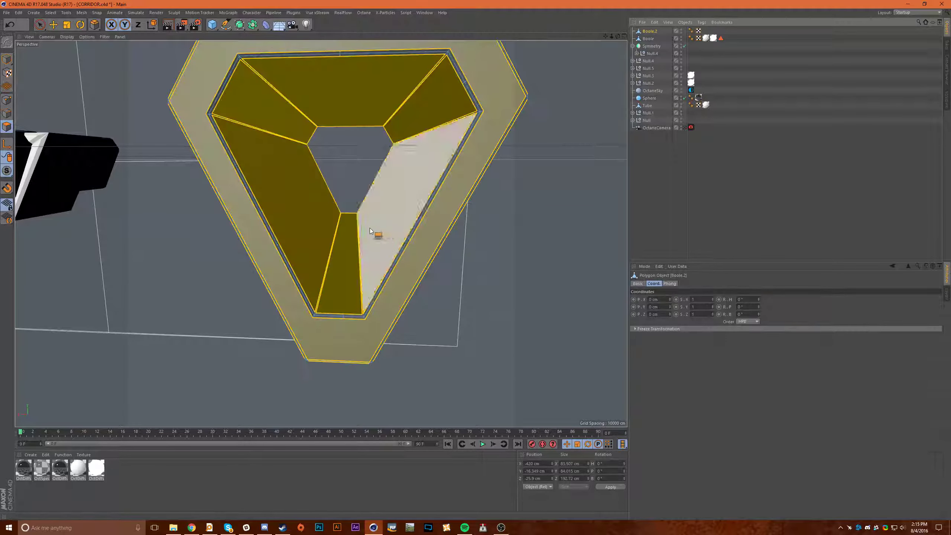
- Select the three inner corner faces of the corridor section and inset them slightly with Extrude Inner
click(356, 252)
shift+click(262, 116)
shift+click(431, 107)
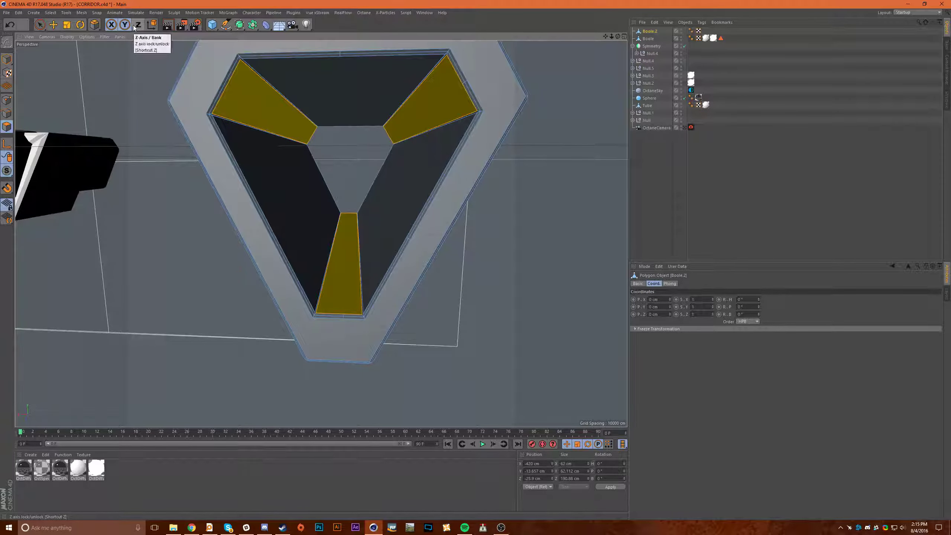
right_click(143, 225)
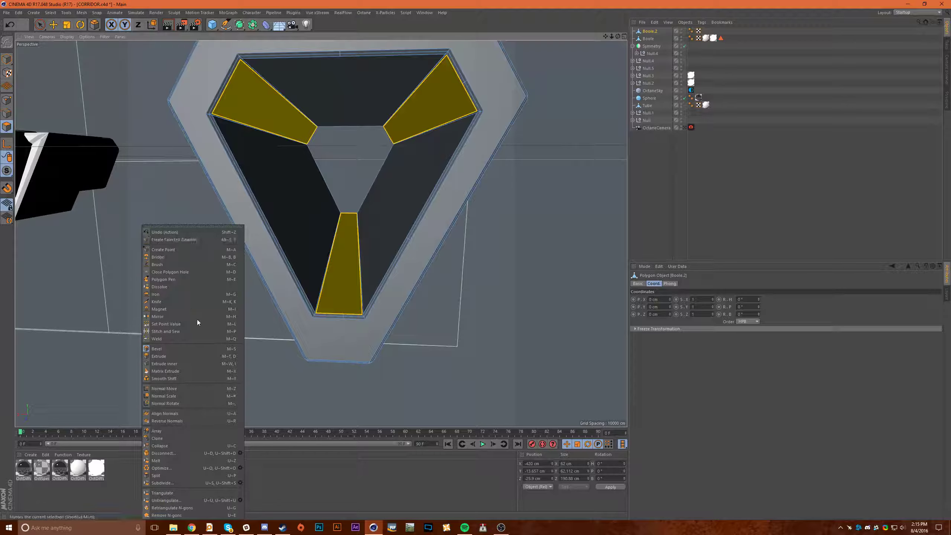
click(165, 365)
mouse_move(138, 280)
mouse_down()
mouse_move(176, 284)
mouse_move(138, 282)
mouse_up()
- Extrude the three inset corner faces slightly with caps created, and clear the selection
right_click(138, 282)
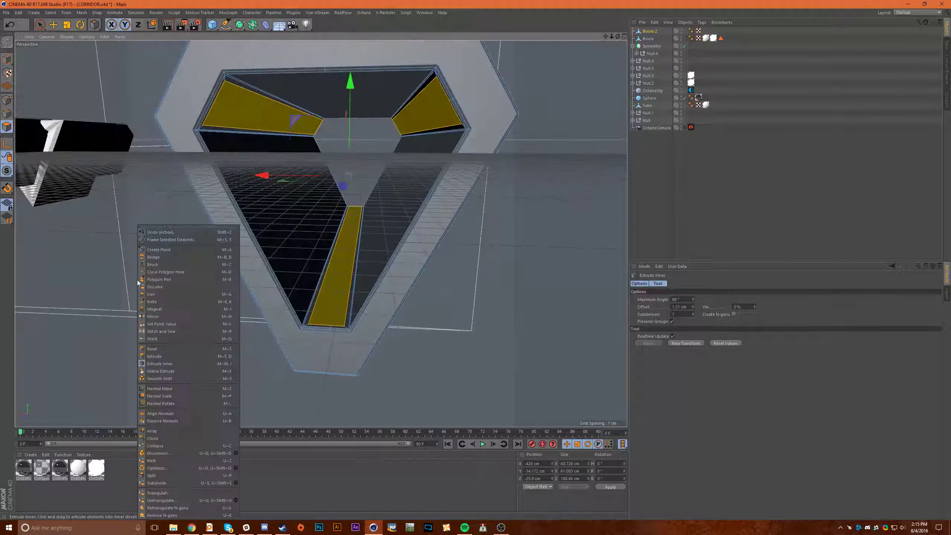
click(173, 355)
drag(154, 327, 161, 327)
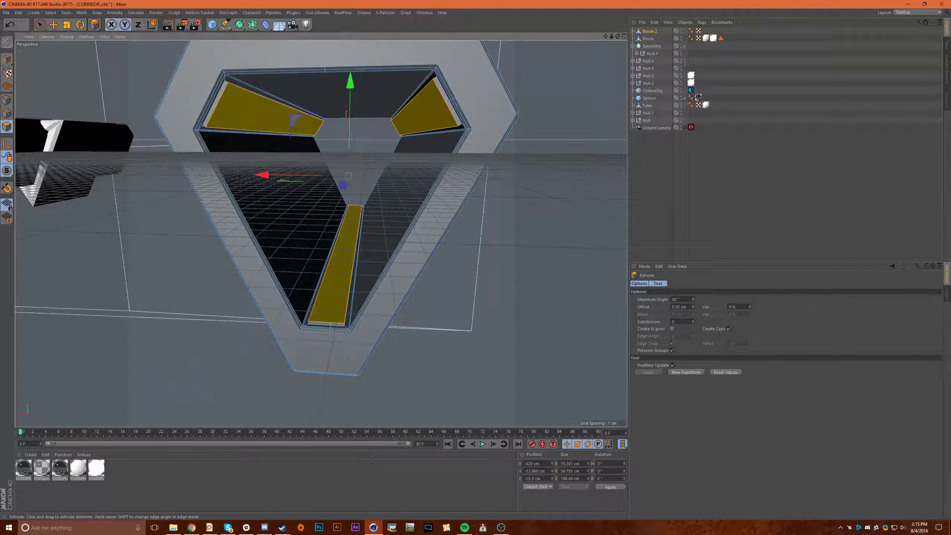
click(654, 172)
mouse_move(460, 291)
alt+mouse_down()
mouse_move(455, 282)
mouse_move(444, 302)
mouse_move(240, 281)
mouse_move(463, 282)
mouse_move(455, 288)
alt+mouse_up()
click(651, 121)
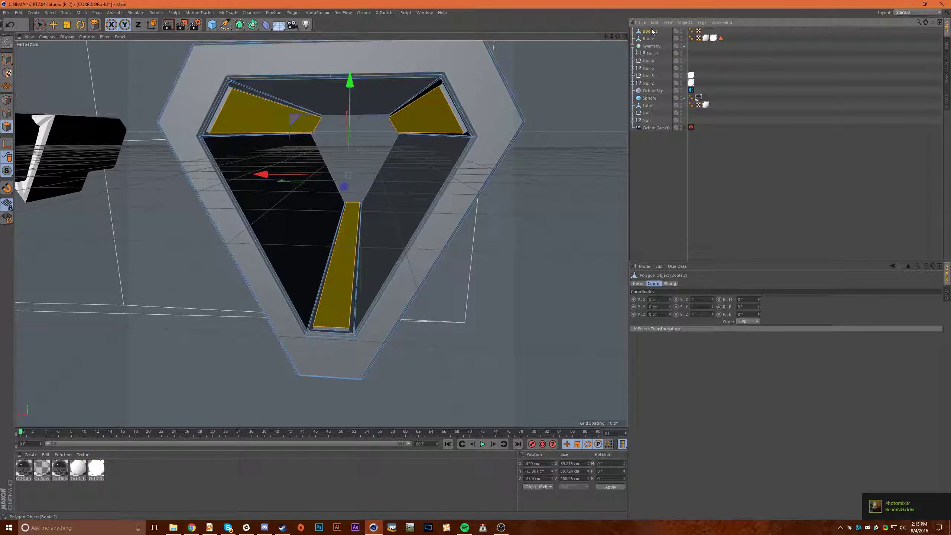
key(ctrl+shift+a)
- Add a plane and place it at X -420 cm, inside the new corridor section
drag(212, 27, 281, 48)
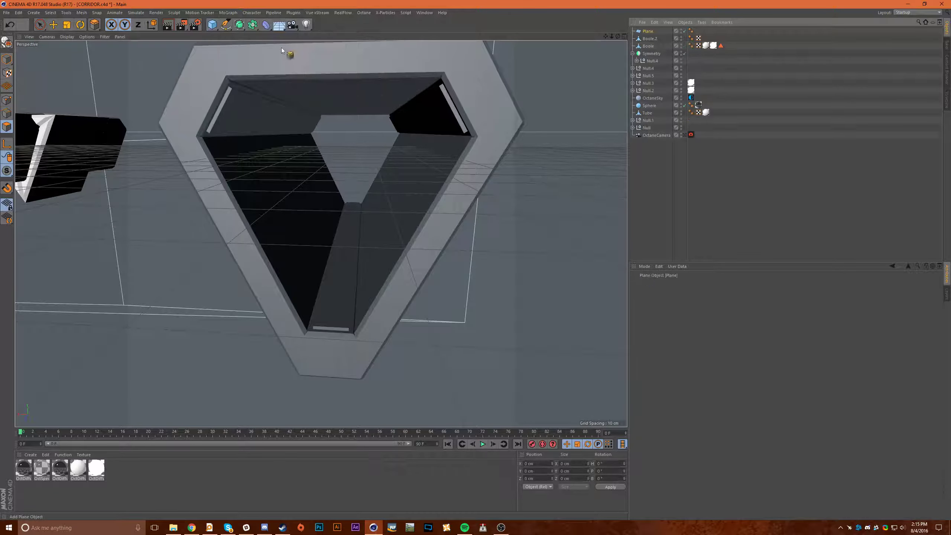
alt+right_drag(389, 227, 224, 190)
drag(101, 197, 250, 241)
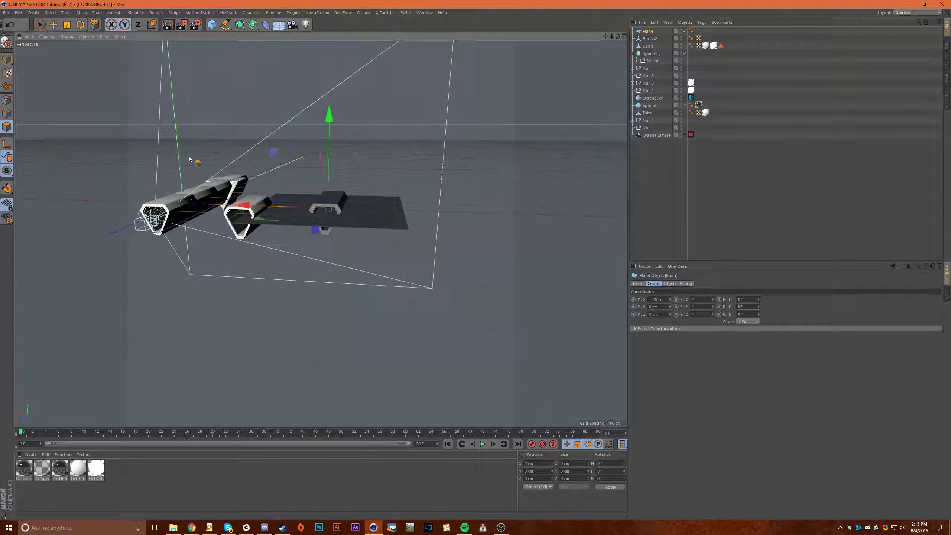
- Rotate the plane to run parallel to the corridor section's slanted side wall
click(80, 28)
drag(381, 187, 374, 206)
key(ctrl+z)
drag(361, 163, 404, 221)
scroll(331, 204, up, 5)
alt+drag(336, 239, 352, 215)
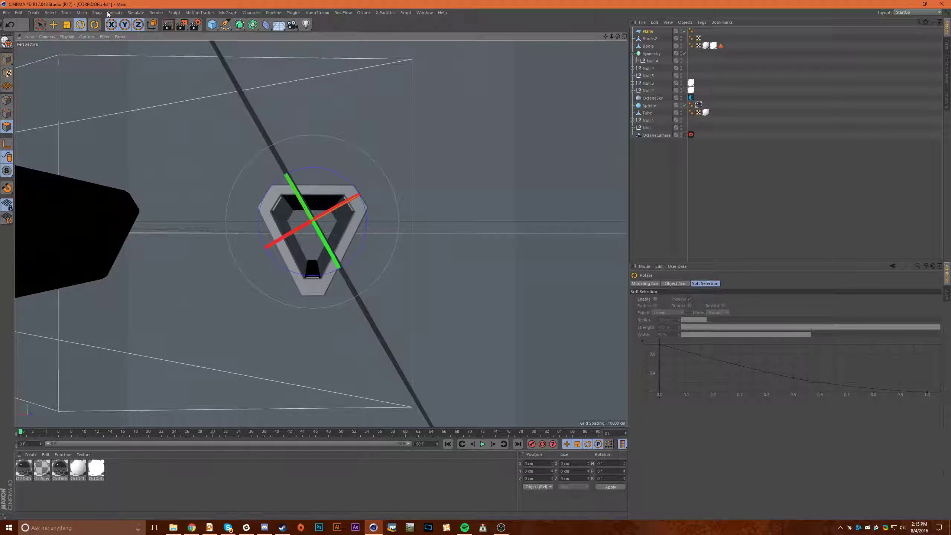
- Move the plane sideways from the section's centre towards its slanted side wall
click(53, 25)
drag(384, 181, 370, 194)
scroll(288, 262, up, 3)
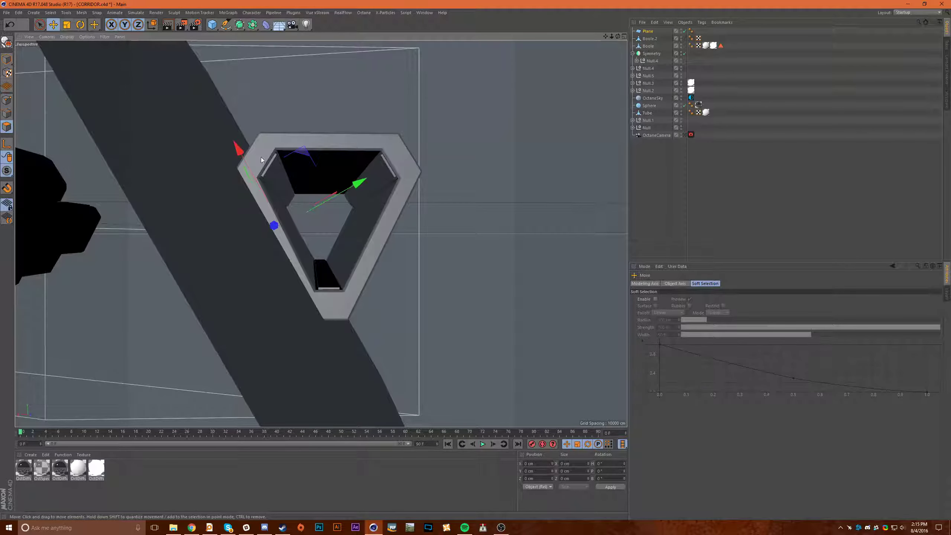
- Fine-tune the plane's rotation and position to line up with the slanted side wall
key(r)
drag(318, 185, 369, 188)
click(52, 27)
mouse_move(364, 195)
alt+mouse_down()
mouse_move(339, 210)
mouse_move(325, 197)
mouse_move(367, 189)
alt+mouse_up()
click(81, 24)
click(56, 25)
click(643, 33)
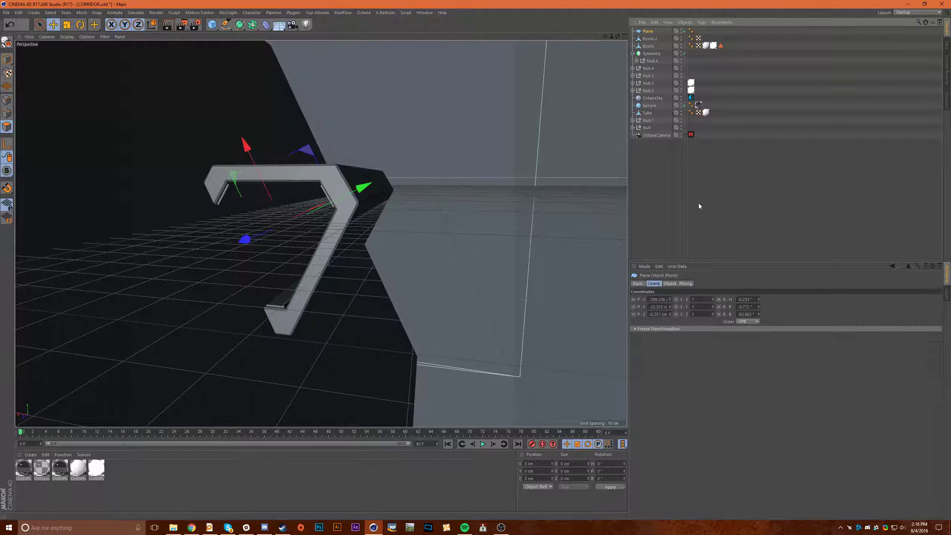
- Narrow the plane to a width of 60 cm and fit it against the slanted wall
click(669, 284)
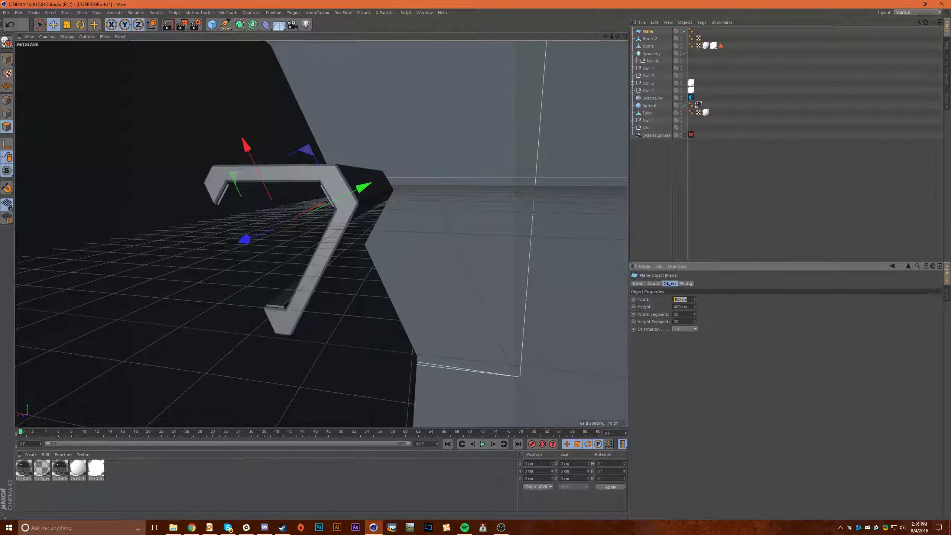
text(100)
key(Return)
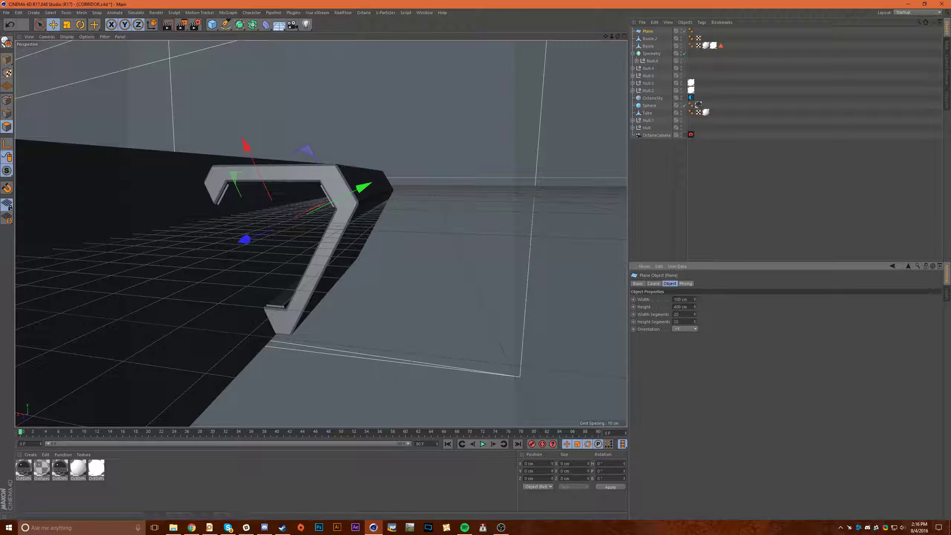
alt+drag(329, 237, 355, 238)
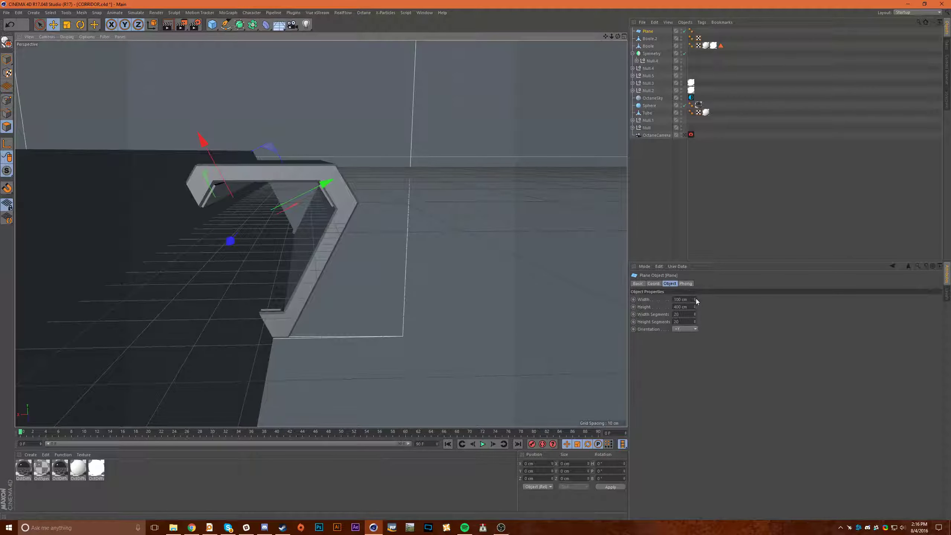
drag(695, 300, 696, 314)
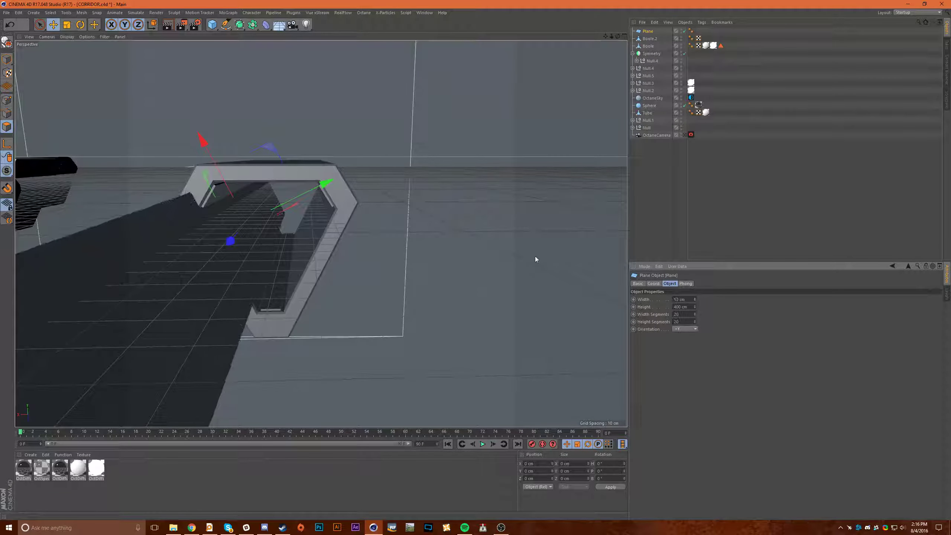
drag(193, 141, 236, 162)
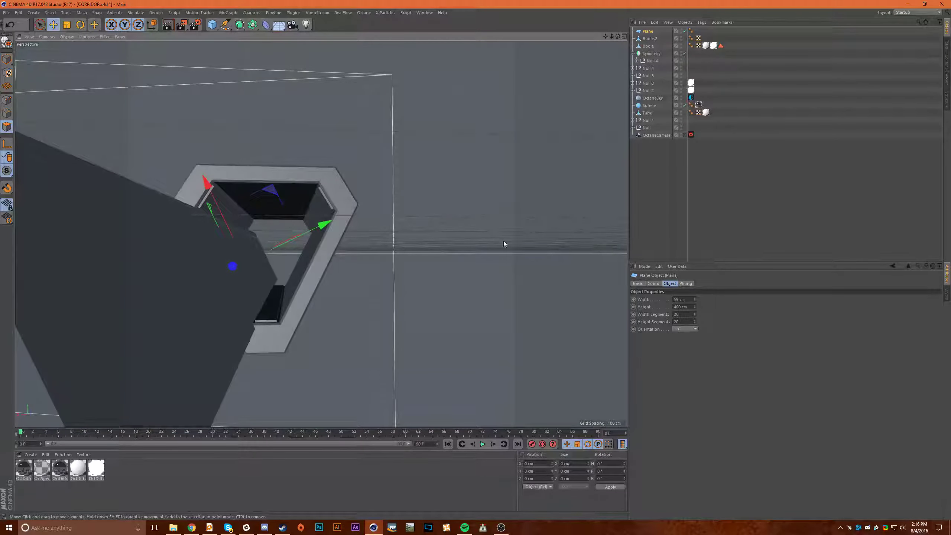
click(695, 298)
- Set the plane's height to 275 cm to suit the length of the corridor section
key(Tab)
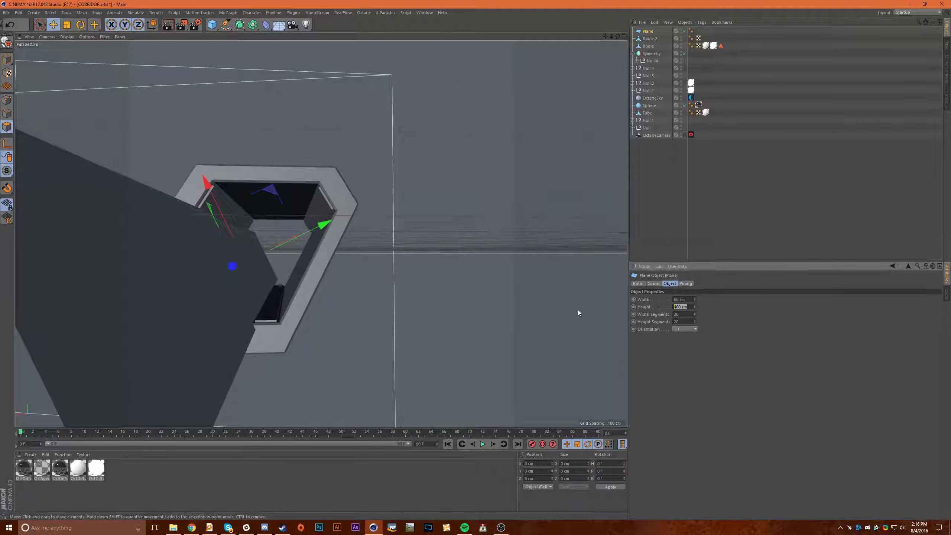
text(150)
key(Return)
alt+drag(582, 308, 472, 249)
drag(694, 307, 695, 260)
alt+drag(327, 262, 271, 262)
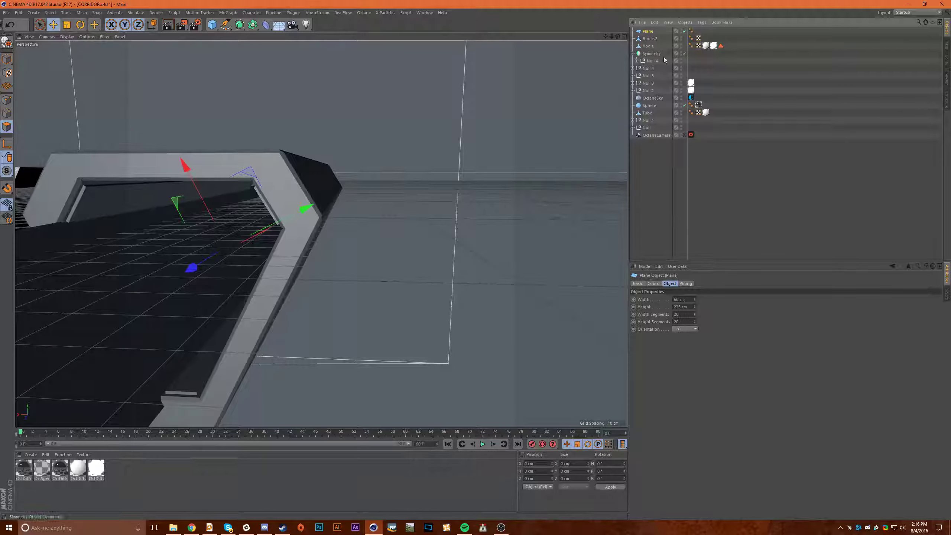
- Reduce the plane to one width segment and one height segment, and make it editable
double_click(688, 315)
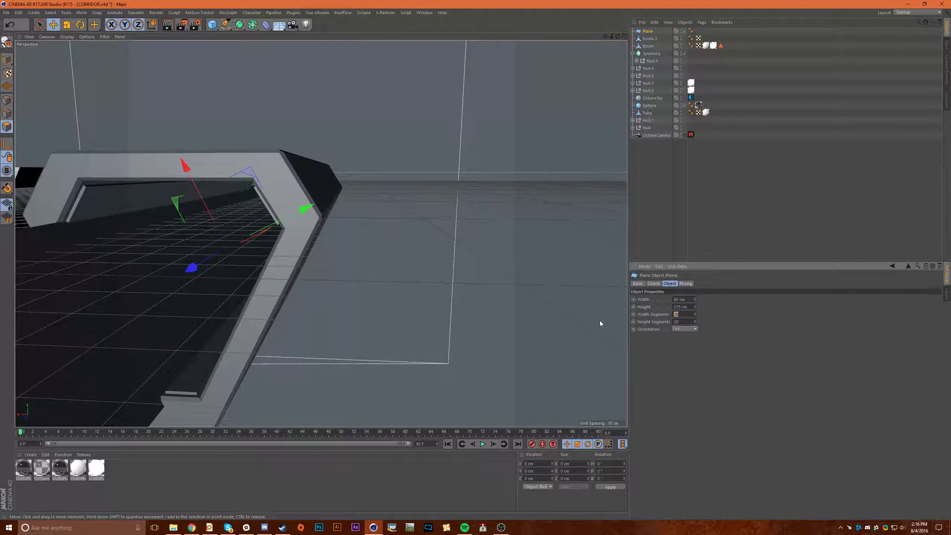
text(1)
double_click(681, 321)
text(1)
click(647, 31)
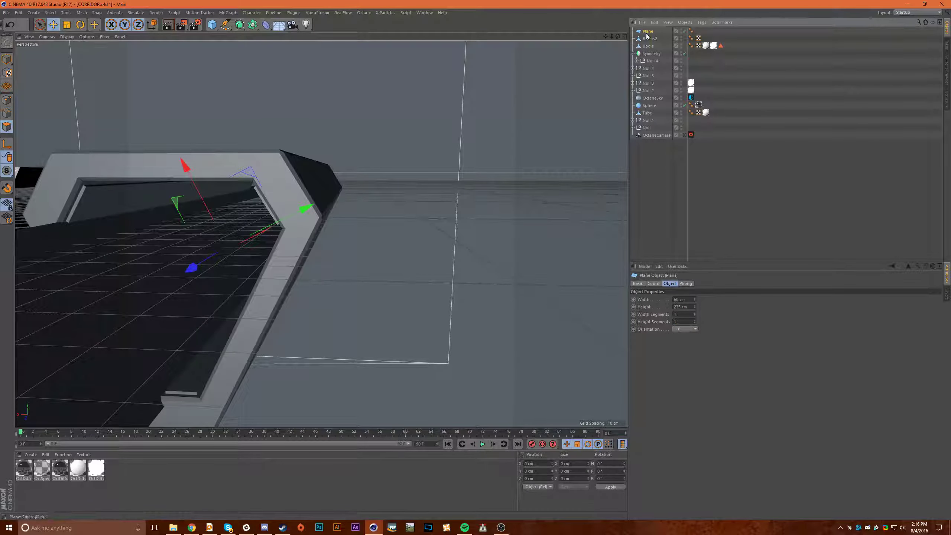
key(c)
- Select the plane's single polygon and subdivide it three times into a grid
scroll(427, 190, up, 3)
alt+middle_drag(364, 216, 433, 183)
scroll(416, 190, down, 3)
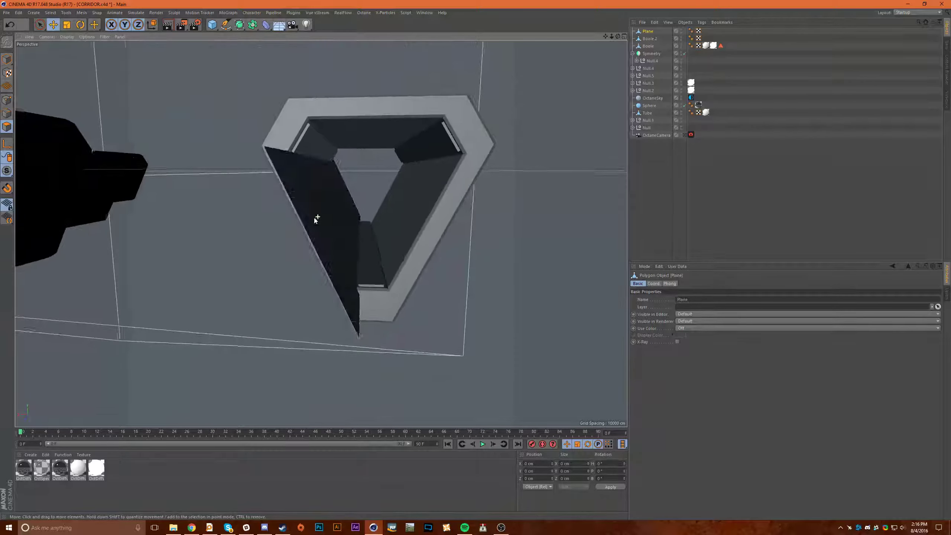
alt+drag(314, 216, 361, 212)
click(361, 212)
alt+drag(466, 280, 486, 258)
key(u)
key(s)
key(u)
key(s)
key(u)
key(s)
scroll(487, 259, up, 3)
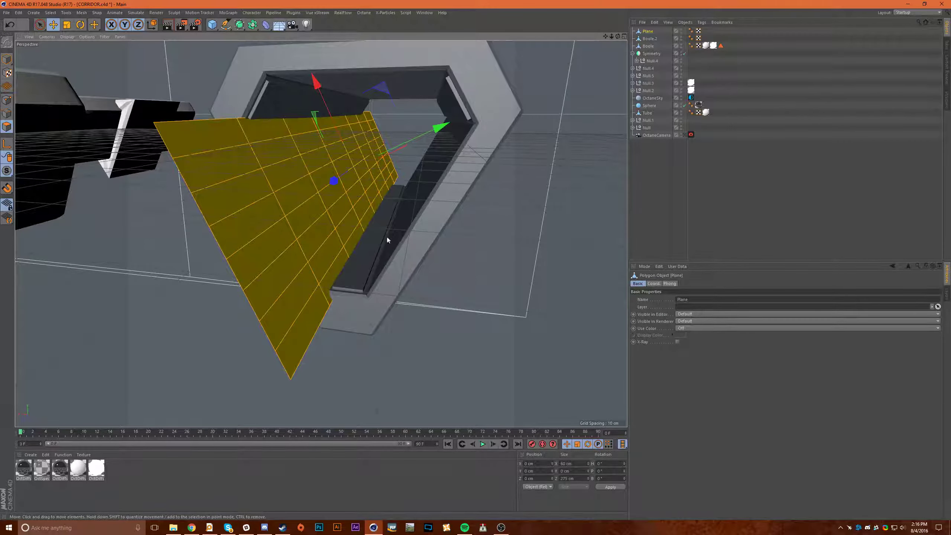
- Bevel all the plane's polygons with a 0.19 cm offset and 0.19 cm extrusion, and deselect the plane
right_click(519, 236)
click(549, 349)
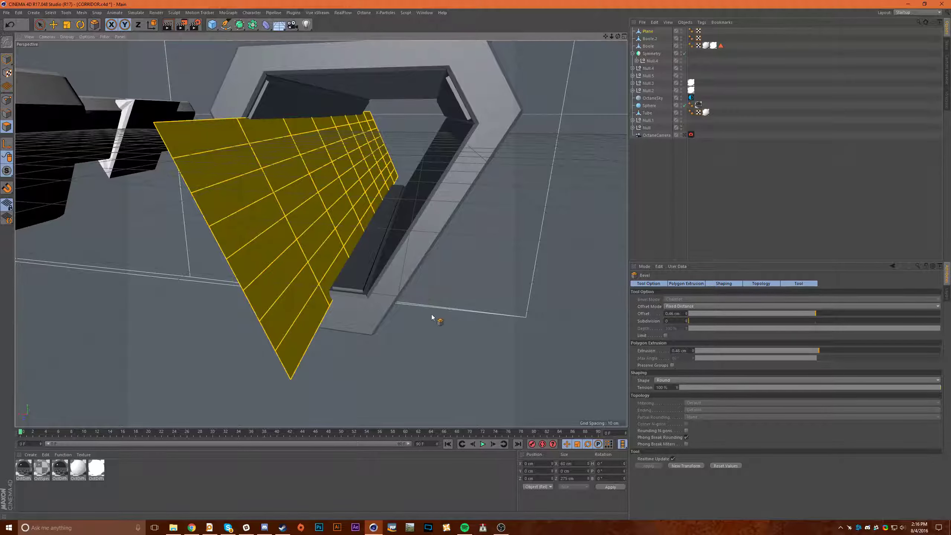
drag(431, 314, 426, 314)
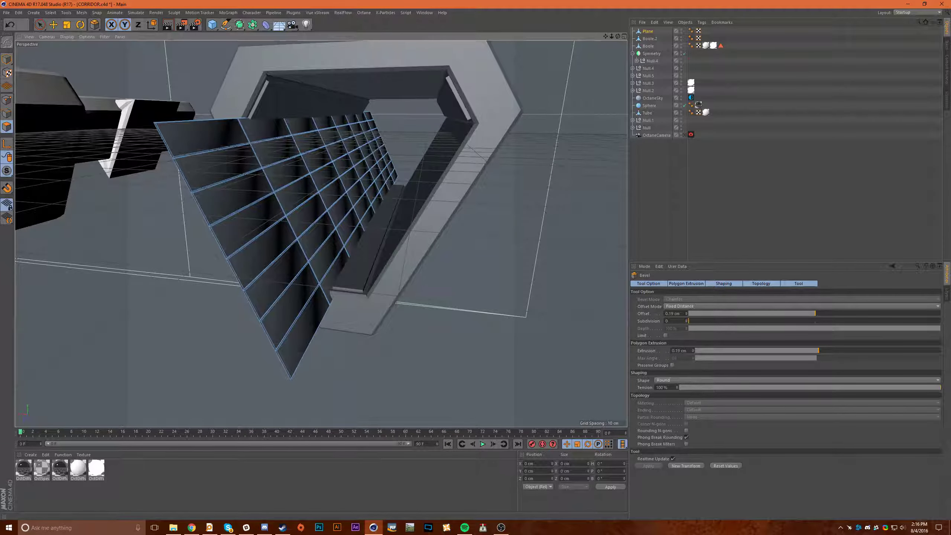
click(680, 205)
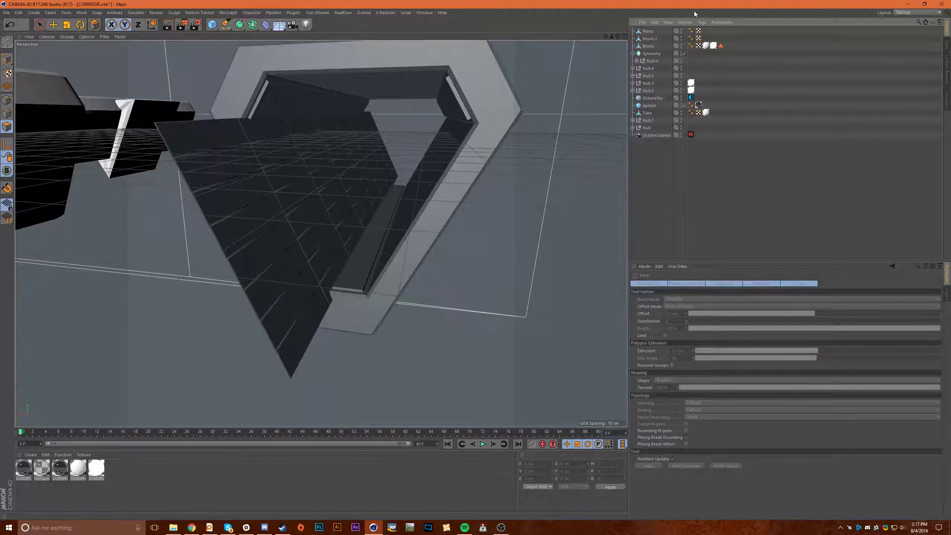
- Set the phong angle of the panelled plane to 20°
click(691, 30)
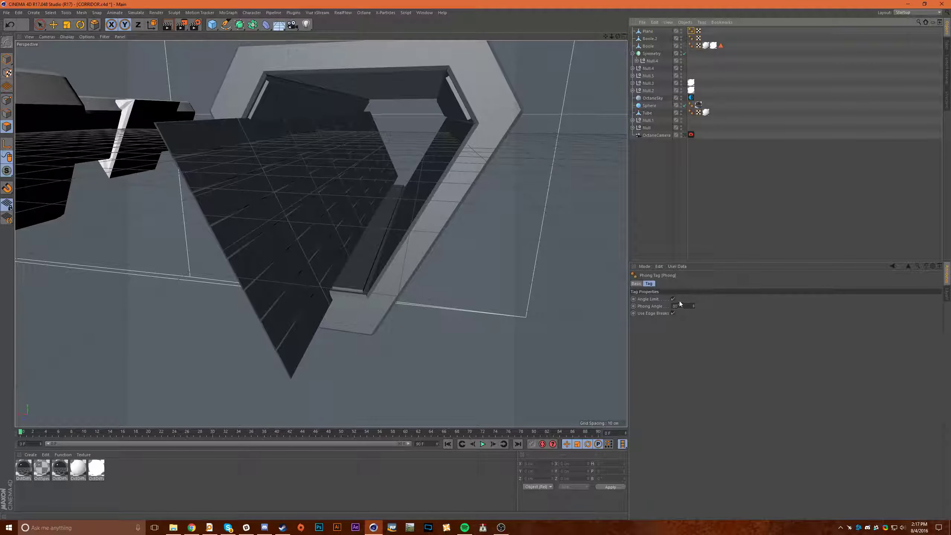
click(685, 306)
text(20)
alt+drag(490, 250, 540, 211)
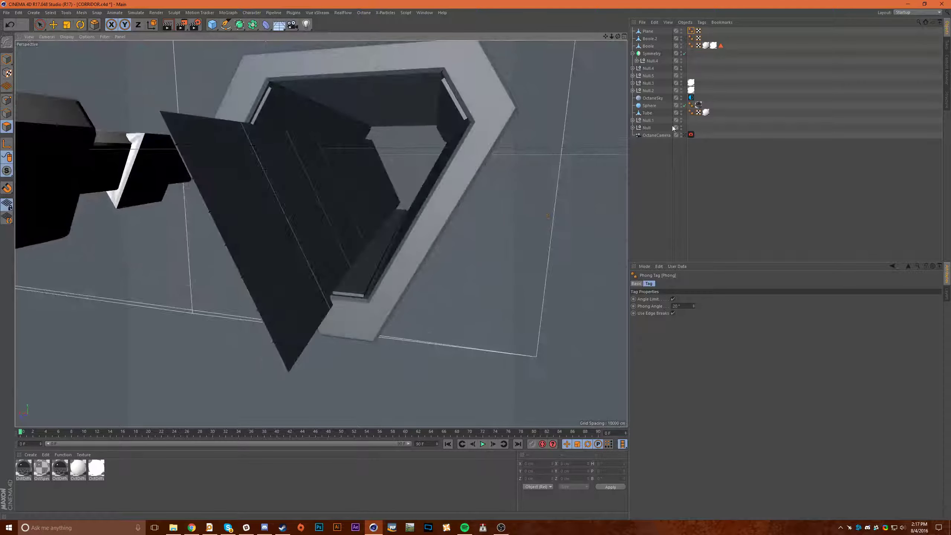
- Try to mirror the panelled plane by nesting it under a new Symmetry object
click(648, 30)
drag(252, 25, 338, 62)
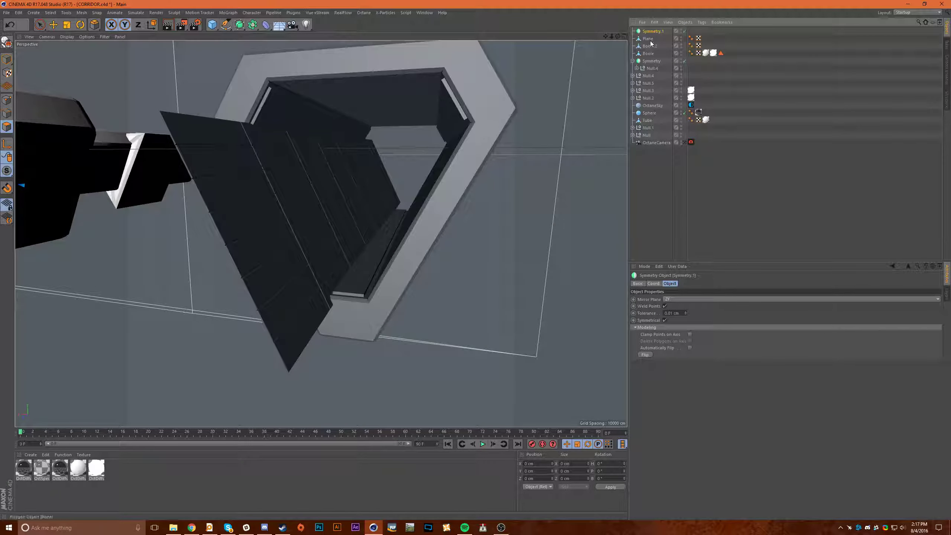
drag(648, 31, 651, 32)
alt+drag(567, 247, 501, 246)
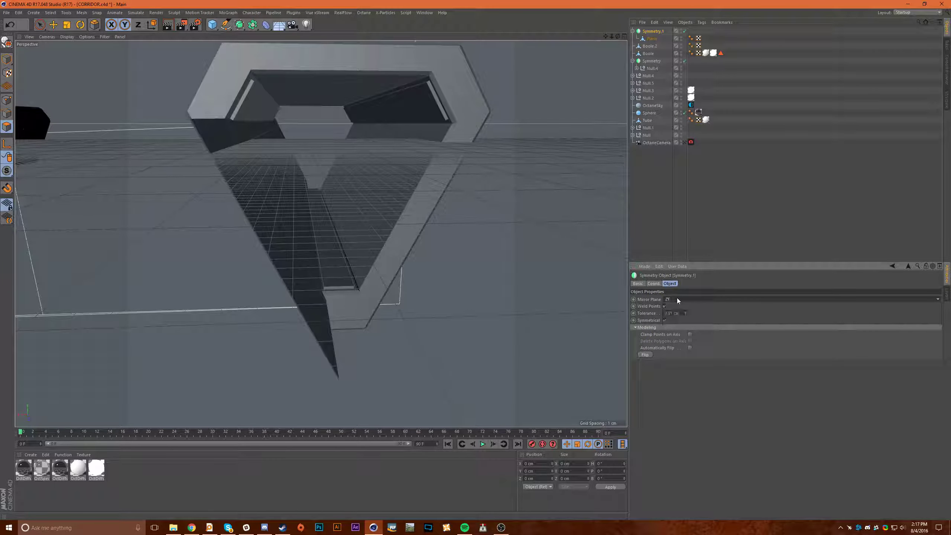
- Undo the nesting of the panelled plane and the creation of its Symmetry object
key(ctrl+z)
key(ctrl+y)
key(ctrl+z)
key(ctrl+z)
key(ctrl+z)
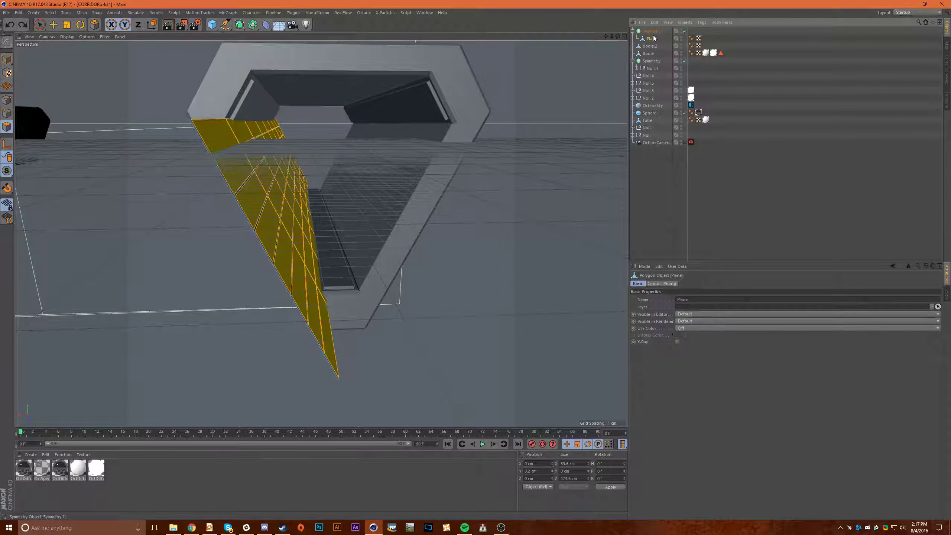
- Select the panelled plane and the new corridor section, and move both together onto the main corridor's centre line
scroll(380, 121, down, 10)
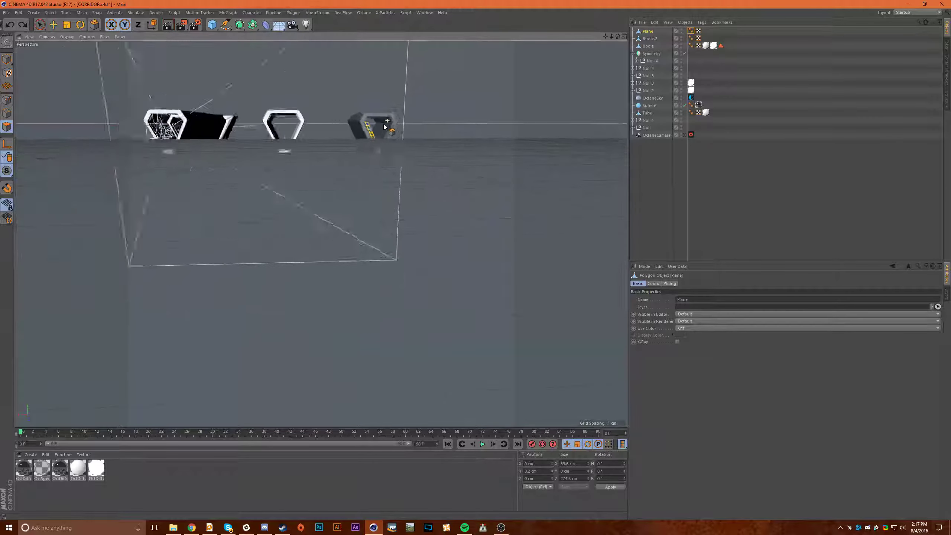
alt+drag(380, 121, 398, 154)
click(648, 32)
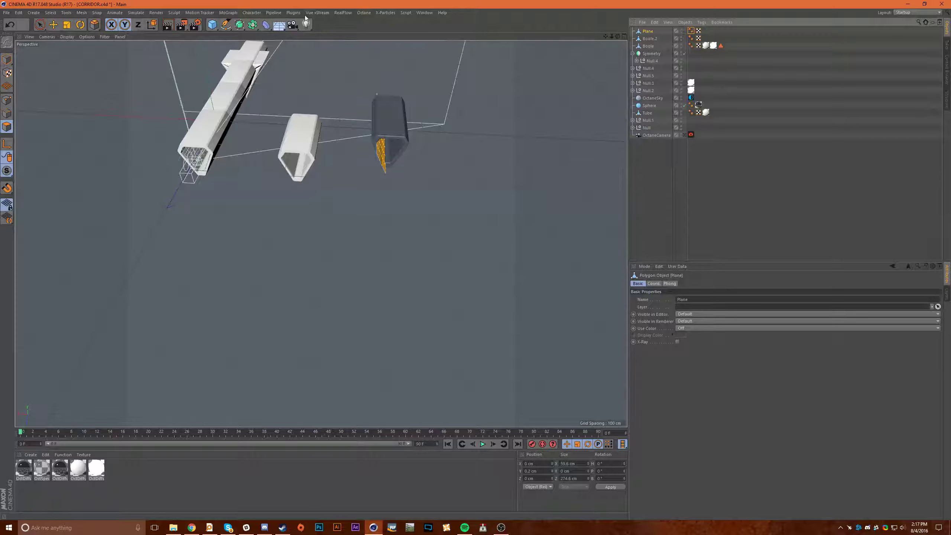
ctrl+click(651, 38)
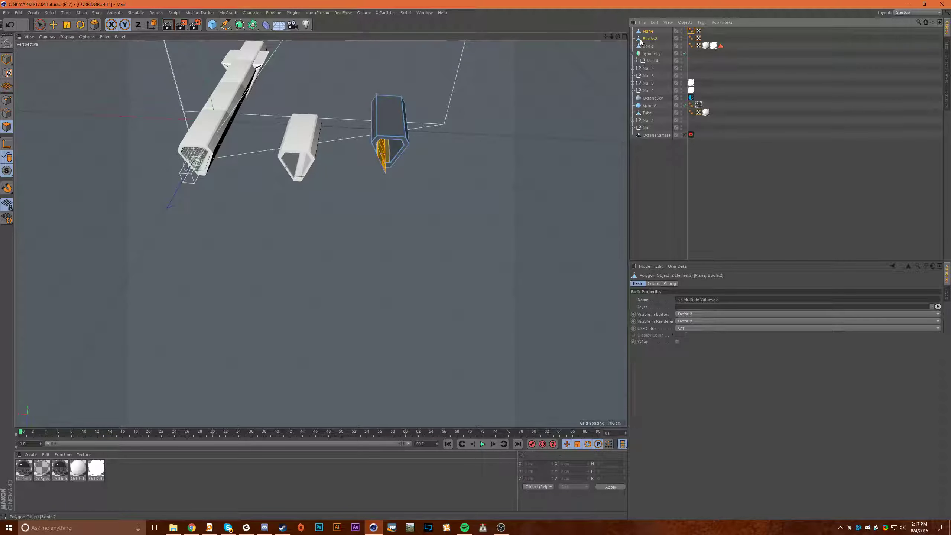
click(56, 26)
drag(219, 121, 473, 212)
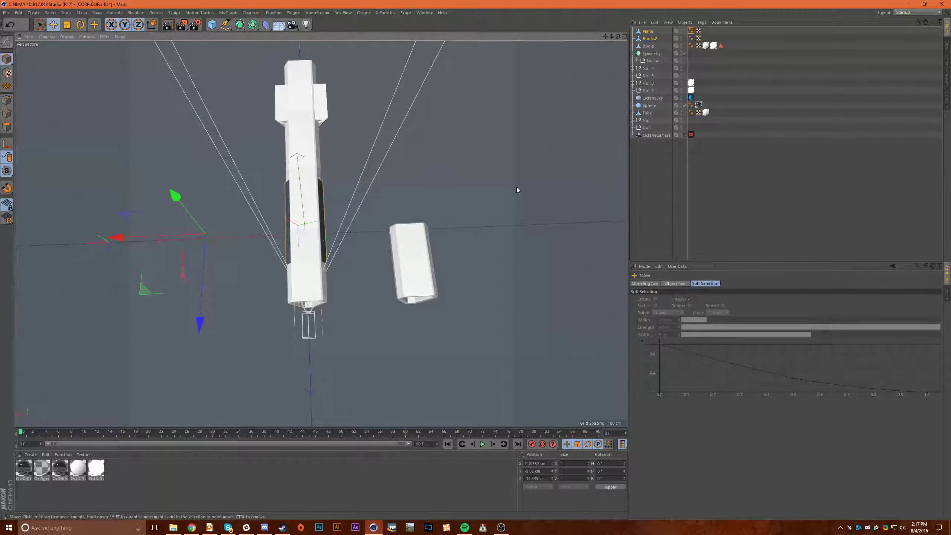
- Group everything from the existing Symmetry object down to the OctaneCamera into one null and hide that null
click(632, 54)
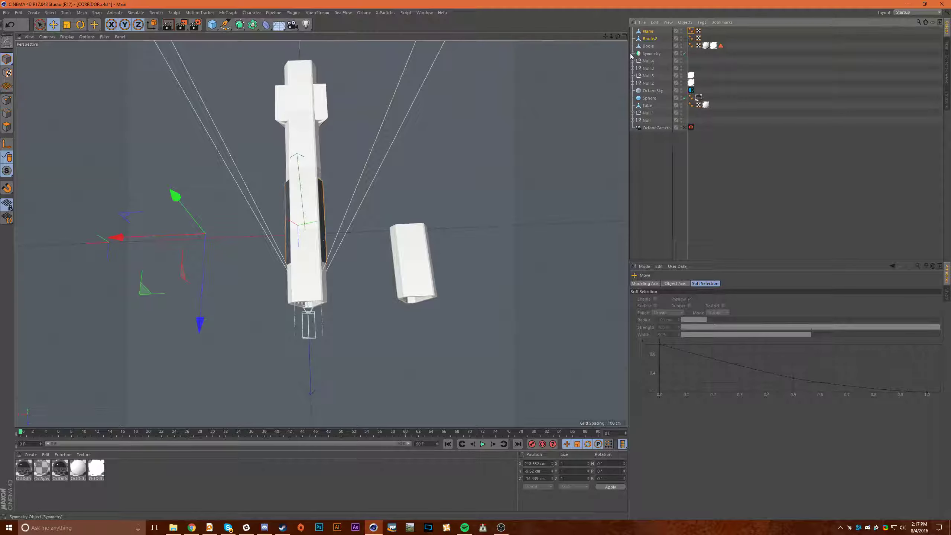
click(639, 54)
shift+click(657, 126)
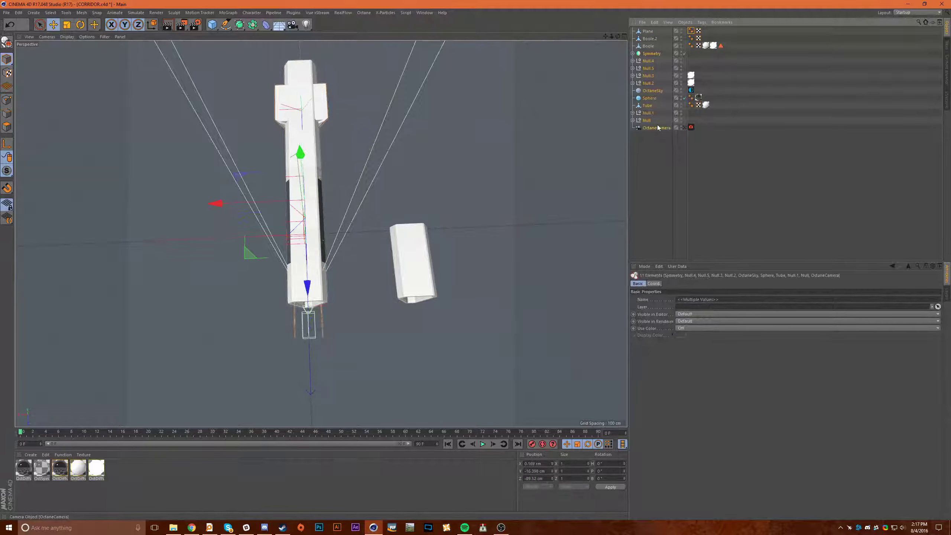
right_click(657, 126)
click(643, 240)
key(alt+g)
double_click(681, 52)
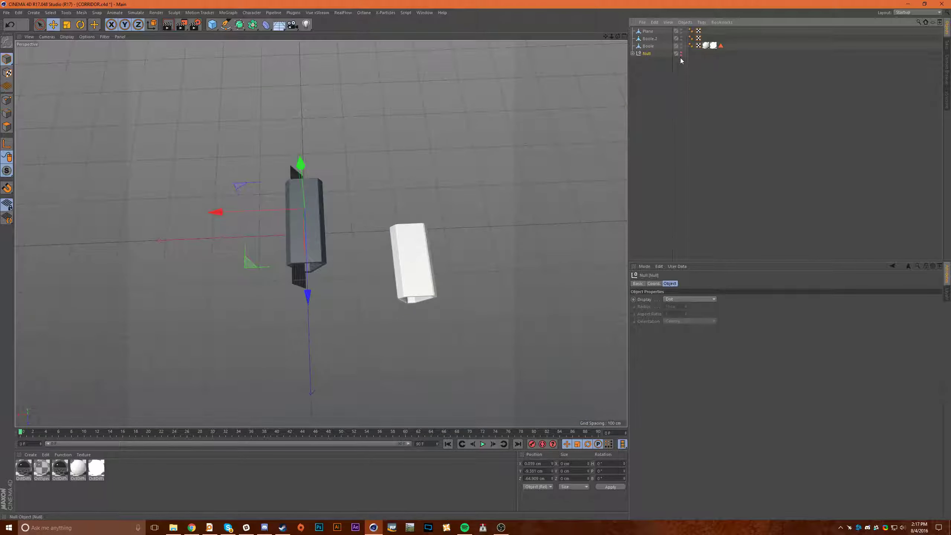
- Mirror the panelled plane onto the section's opposite slanted wall by nesting it under a new Symmetry object
alt+drag(374, 258, 310, 261)
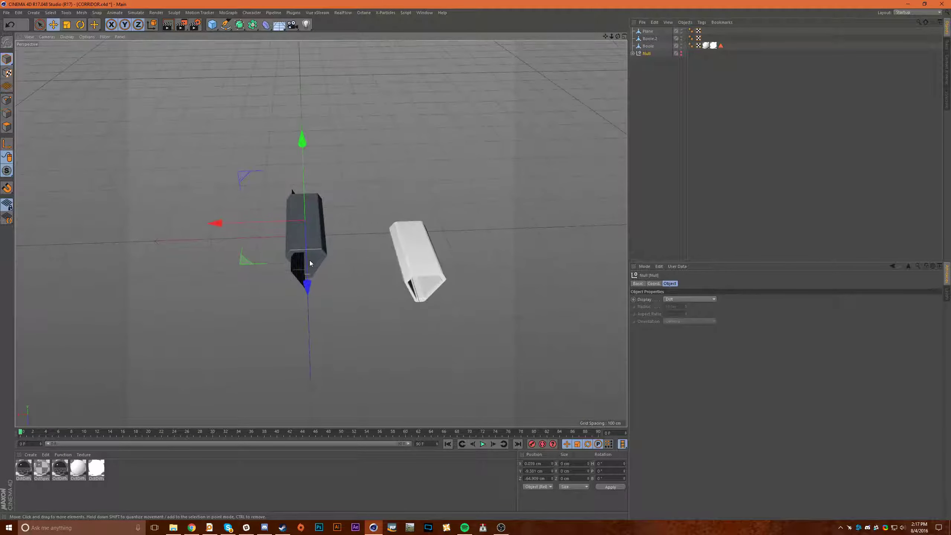
alt+right_drag(309, 260, 321, 274)
alt+drag(321, 274, 316, 223)
alt+right_drag(292, 263, 308, 249)
alt+drag(322, 246, 315, 250)
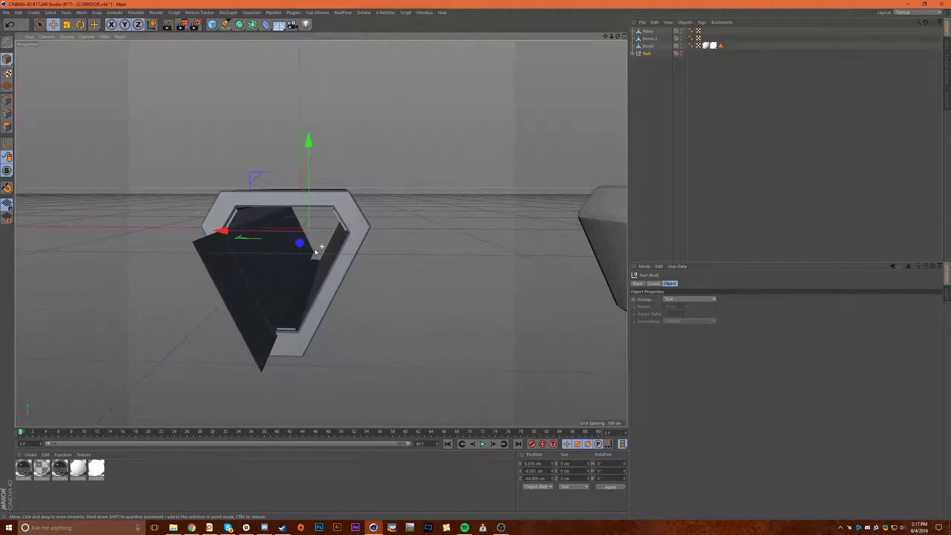
click(253, 24)
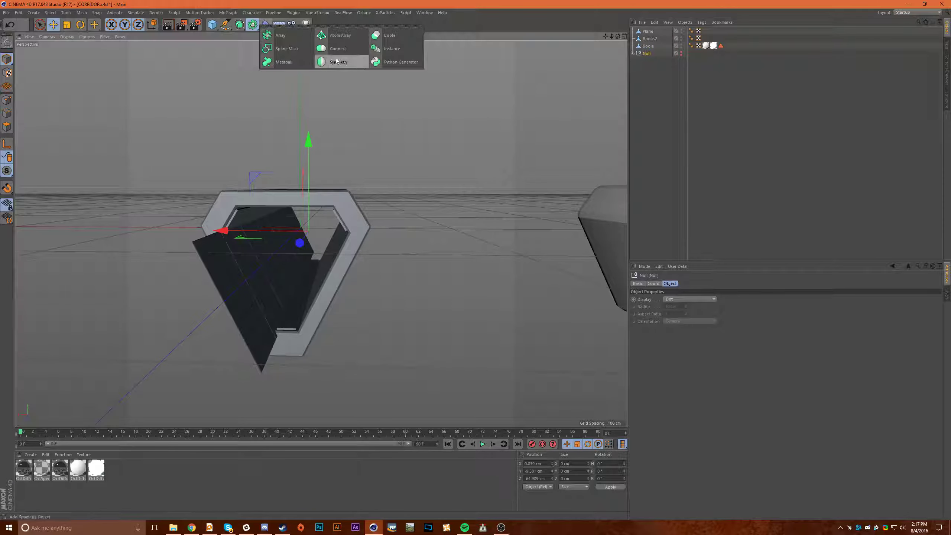
click(337, 59)
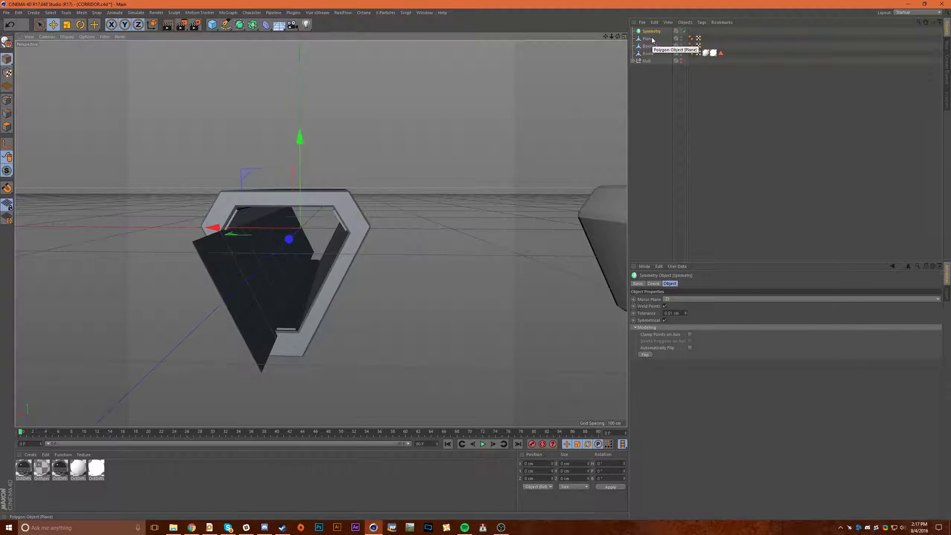
drag(652, 39, 654, 31)
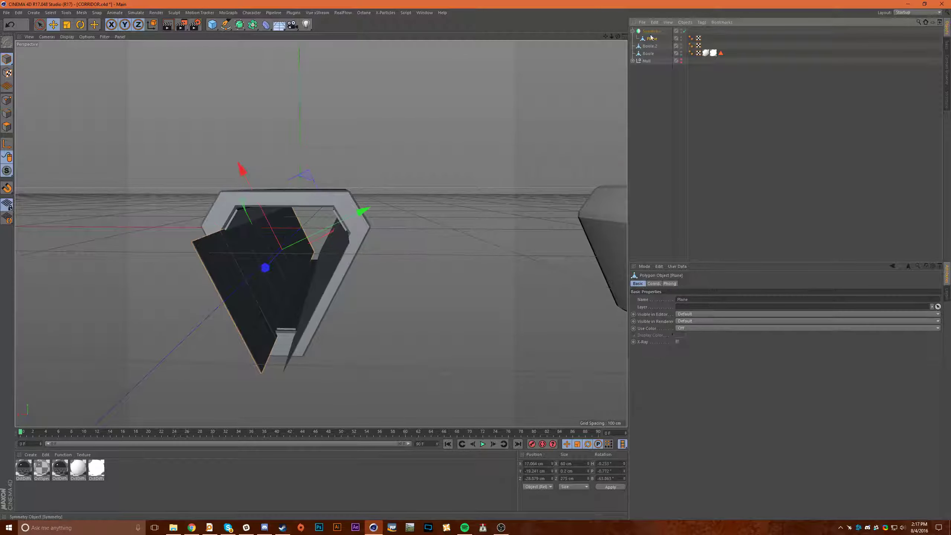
- Examine the mirrored panel walls from inside and outside the new corridor section
alt+drag(373, 286, 399, 276)
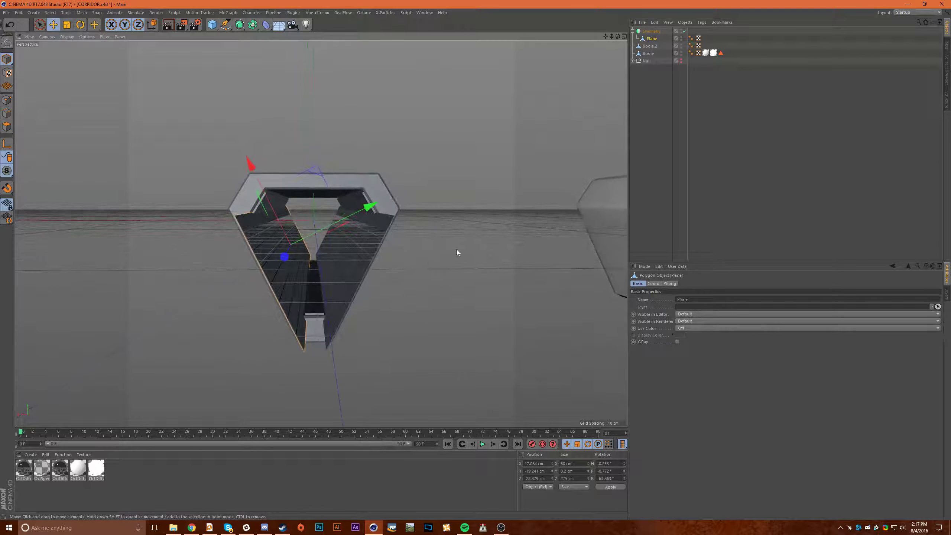
scroll(280, 225, up, 5)
scroll(328, 242, up, 4)
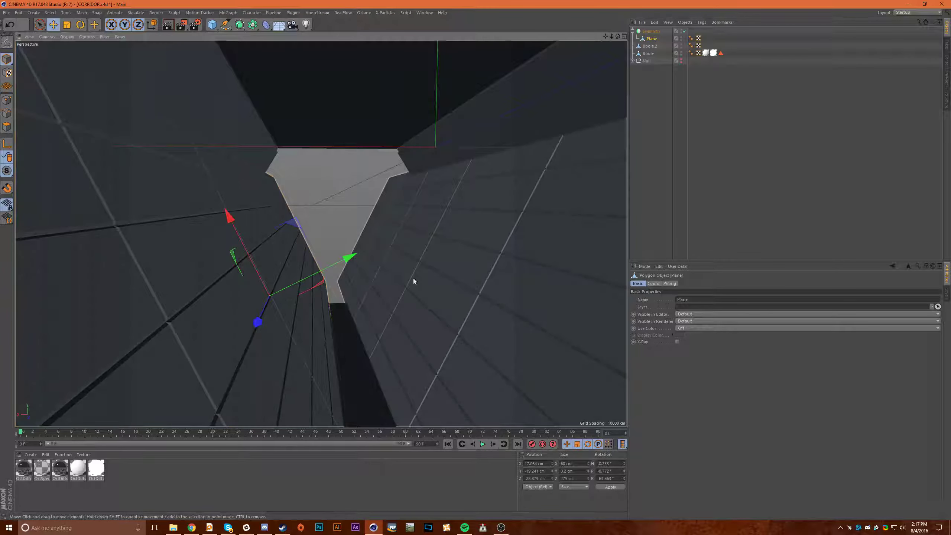
alt+drag(448, 310, 368, 264)
alt+drag(321, 234, 203, 249)
alt+drag(353, 197, 350, 295)
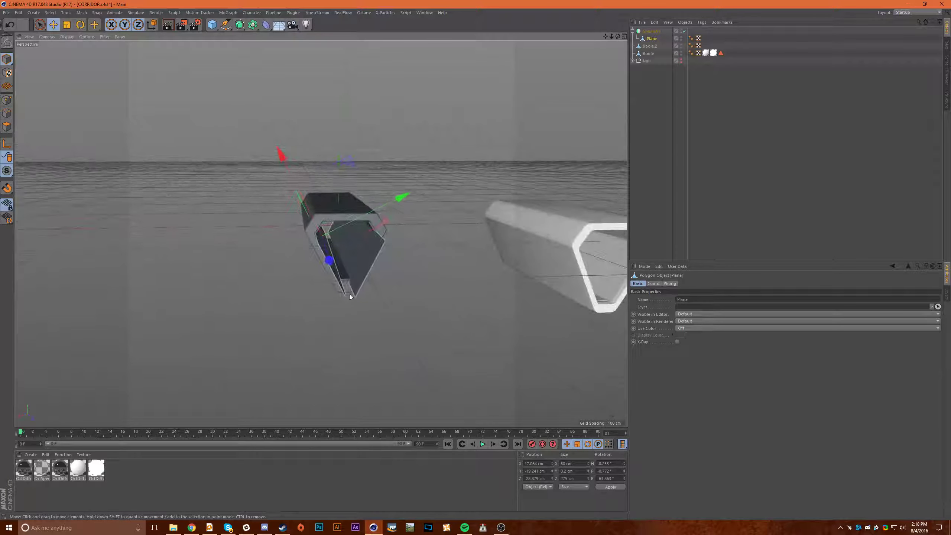
- Review the Diffuse, Film Width and Normal channels of the first black glossy OctDiffuse material
double_click(23, 468)
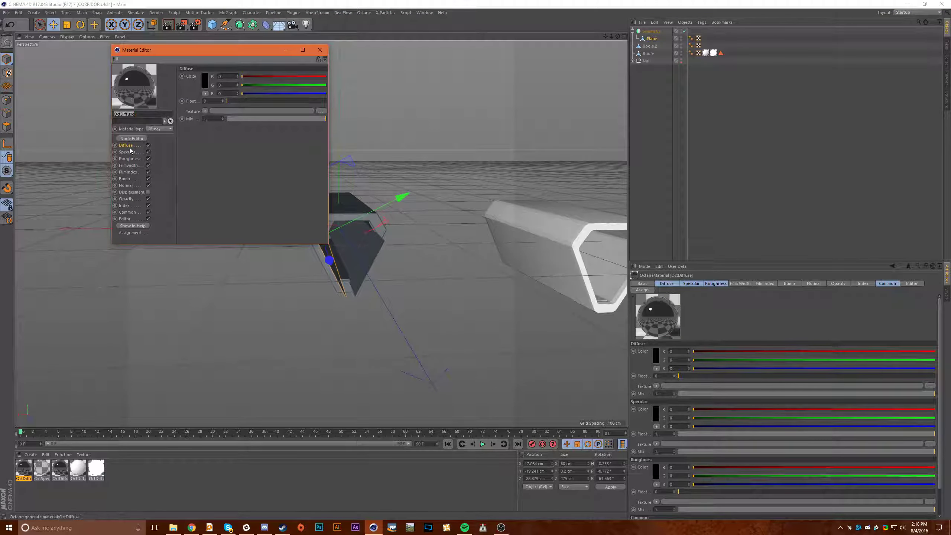
click(127, 186)
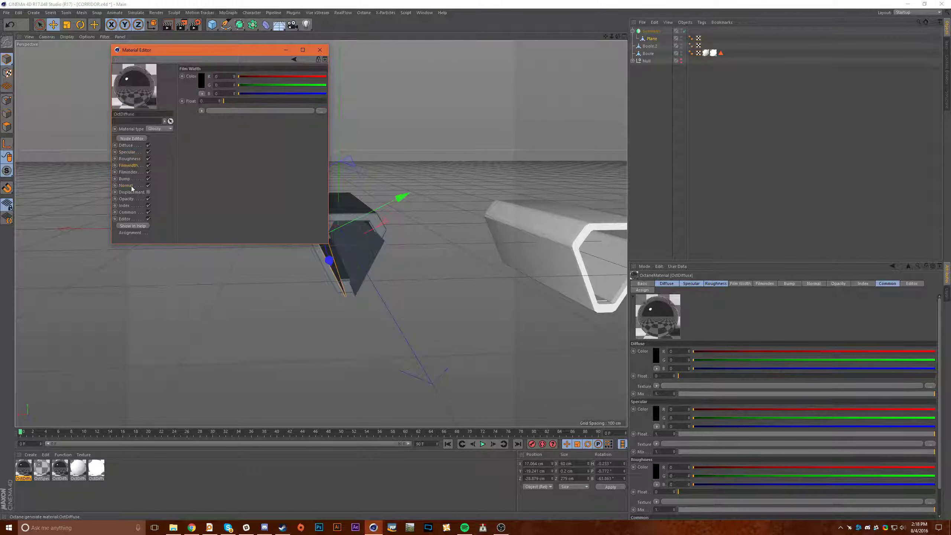
click(320, 49)
- Review the white OctDiffuse material's channels, from Roughness through Bump, Displacement, Opacity and Index to Common
click(78, 468)
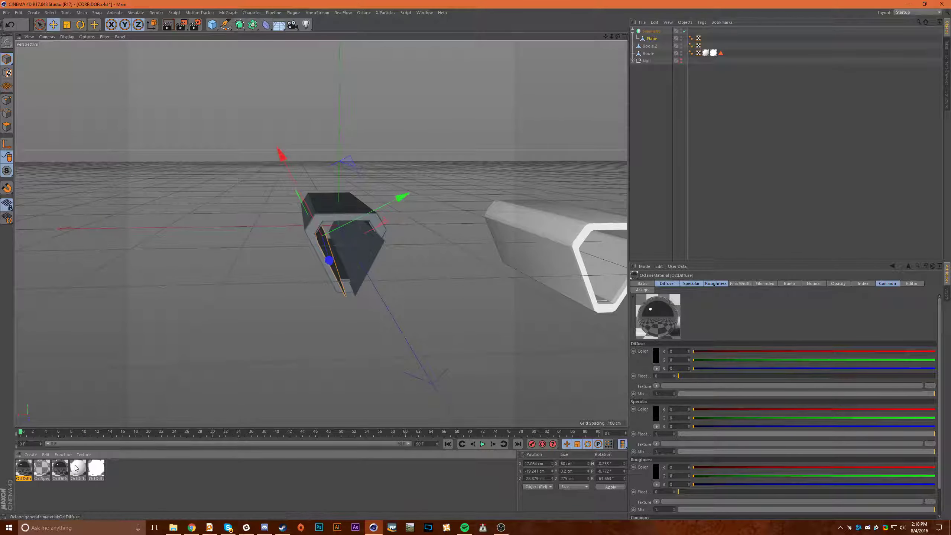
click(132, 150)
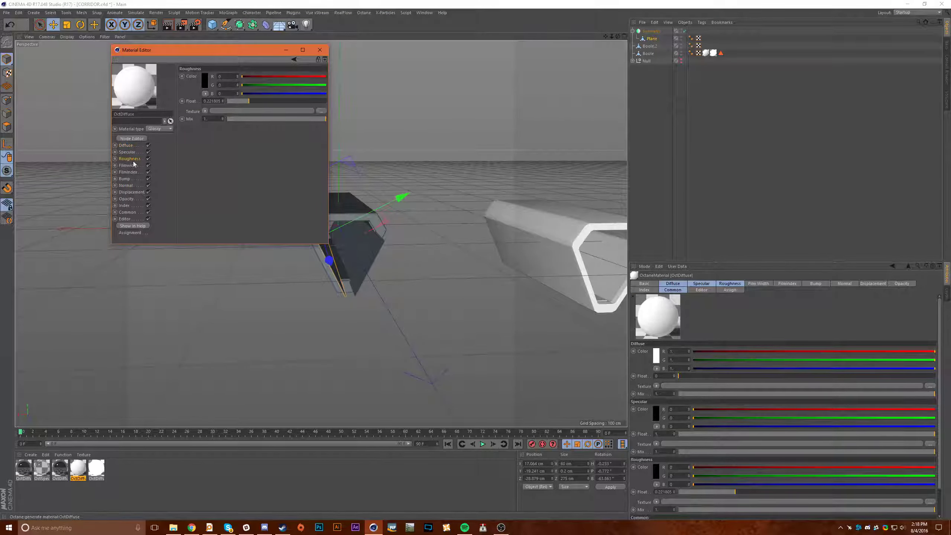
click(132, 172)
click(128, 178)
click(130, 192)
click(128, 198)
click(126, 206)
click(125, 212)
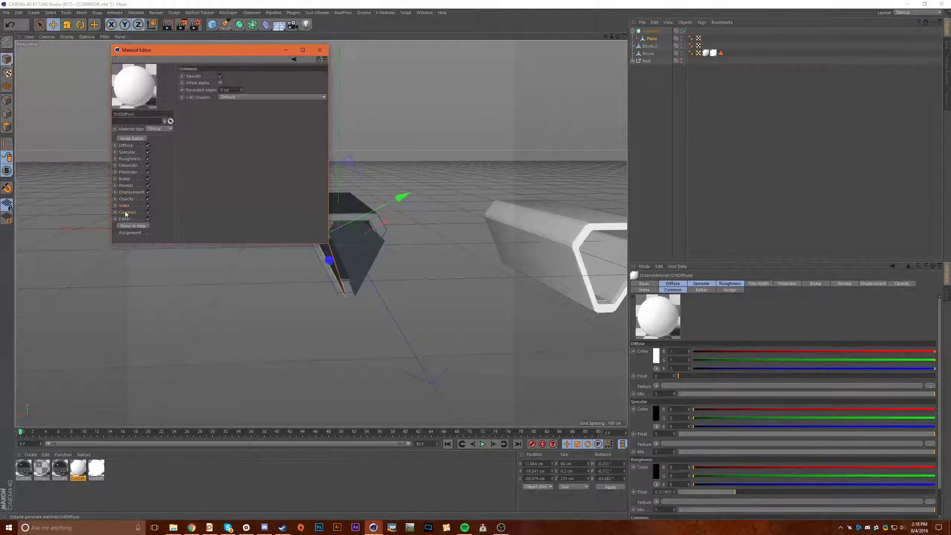
click(319, 50)
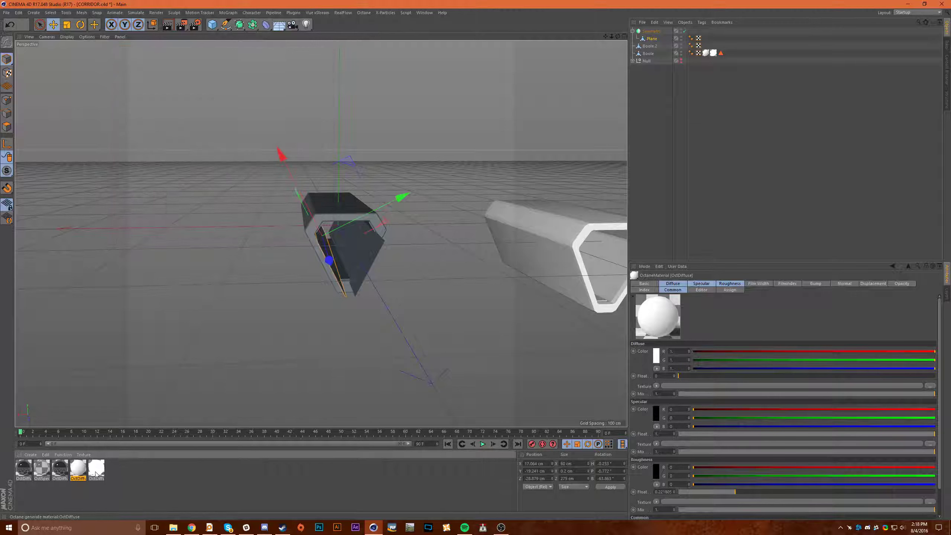
- Check the Index of the OctSpecular glass material and compare the settings of the two black OctDiffuse materials
double_click(46, 469)
click(130, 206)
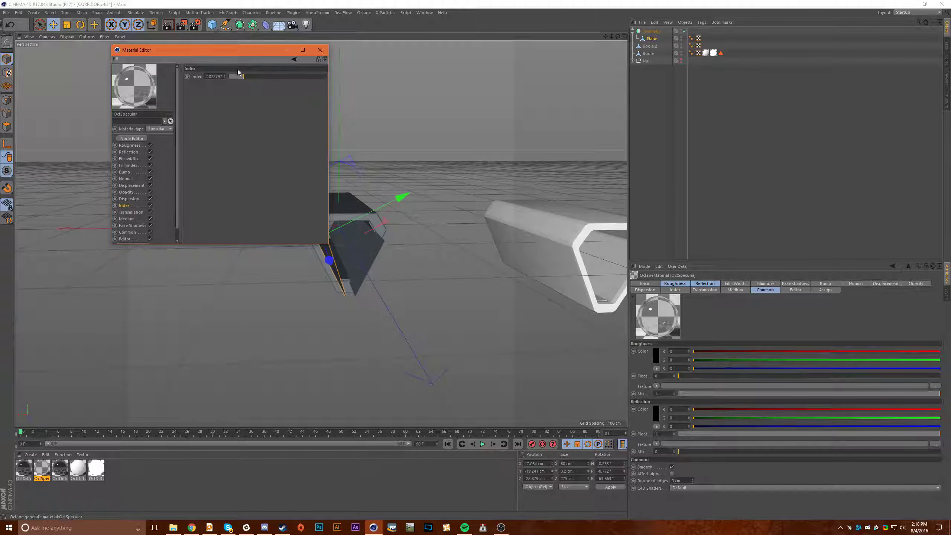
click(320, 50)
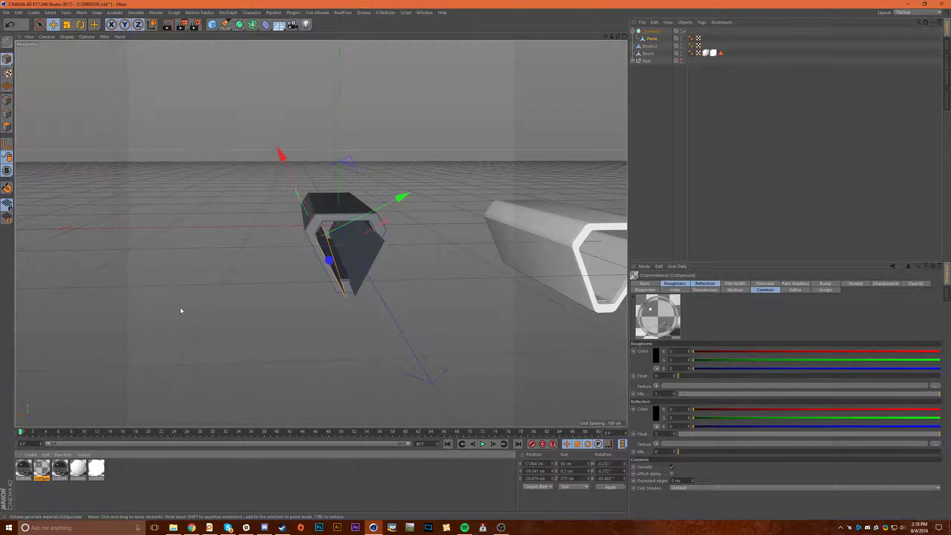
click(63, 469)
click(22, 467)
click(65, 468)
click(28, 469)
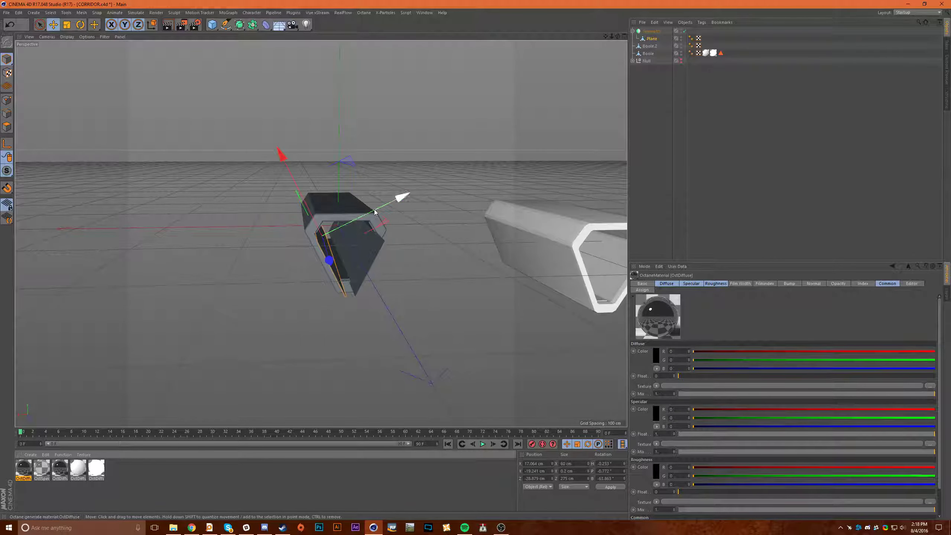
- Inspect the panel grooves along both slanted walls from inside the new corridor section
scroll(324, 240, up, 5)
scroll(324, 240, up, 3)
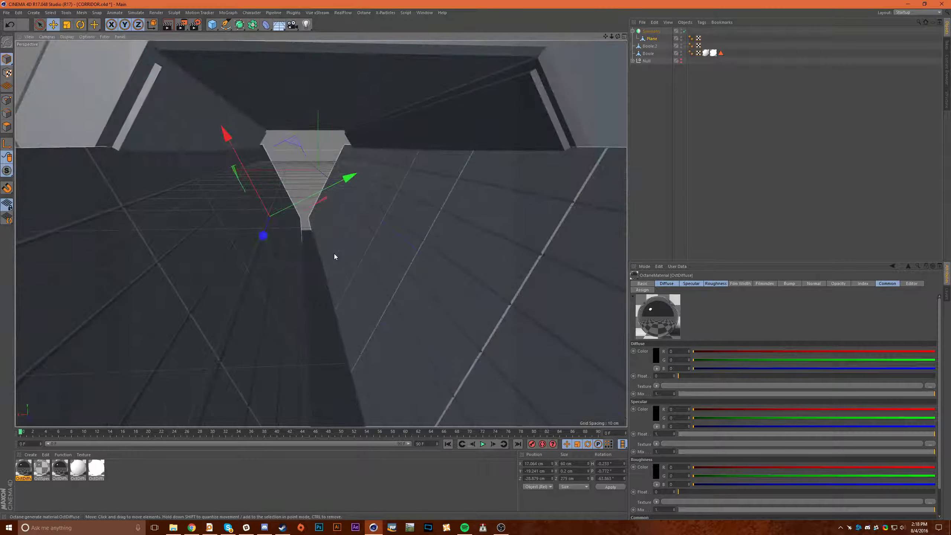
scroll(329, 243, down, 5)
mouse_move(330, 240)
alt+mouse_down()
mouse_move(377, 252)
mouse_move(561, 243)
mouse_move(497, 256)
mouse_move(303, 242)
mouse_move(316, 250)
mouse_move(331, 246)
mouse_move(325, 242)
alt+mouse_up()
scroll(314, 236, up, 8)
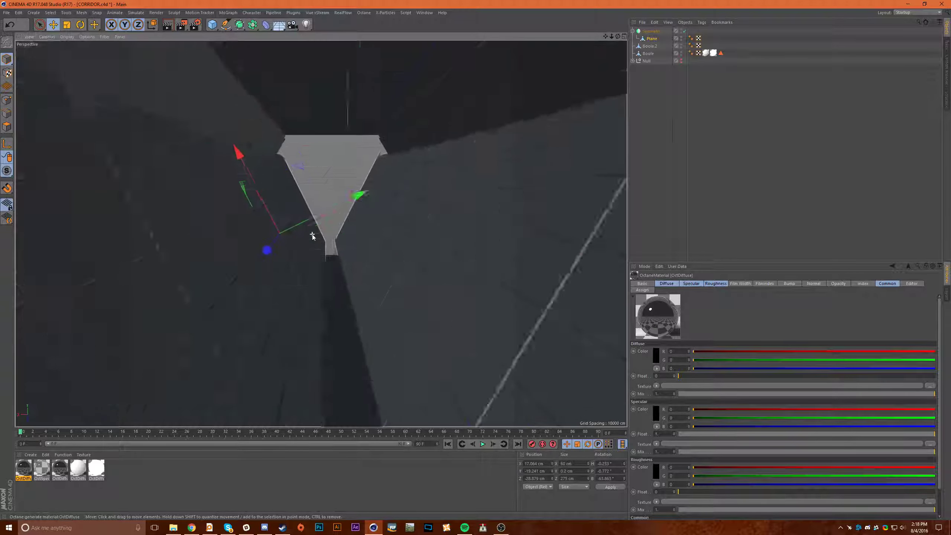
scroll(326, 195, down, 3)
scroll(326, 195, down, 8)
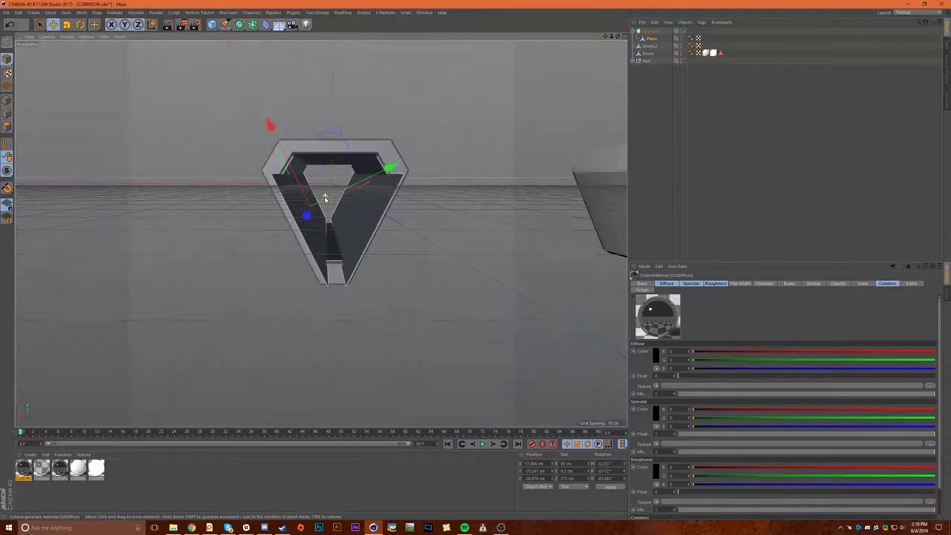
- Delete the Symmetry object with its panelled plane and both Boole corridor objects, and unhide the null holding the main scene
click(648, 32)
key(Delete)
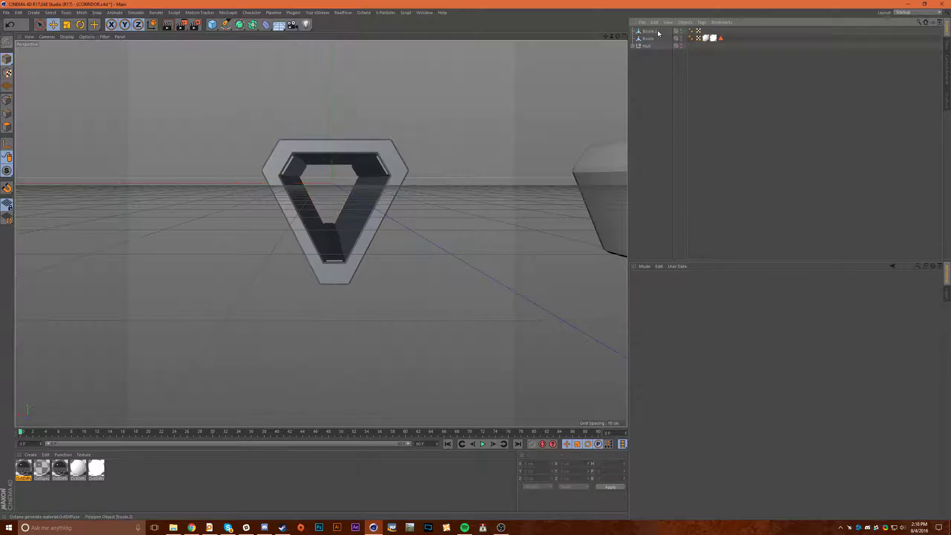
click(656, 30)
key(Delete)
click(681, 38)
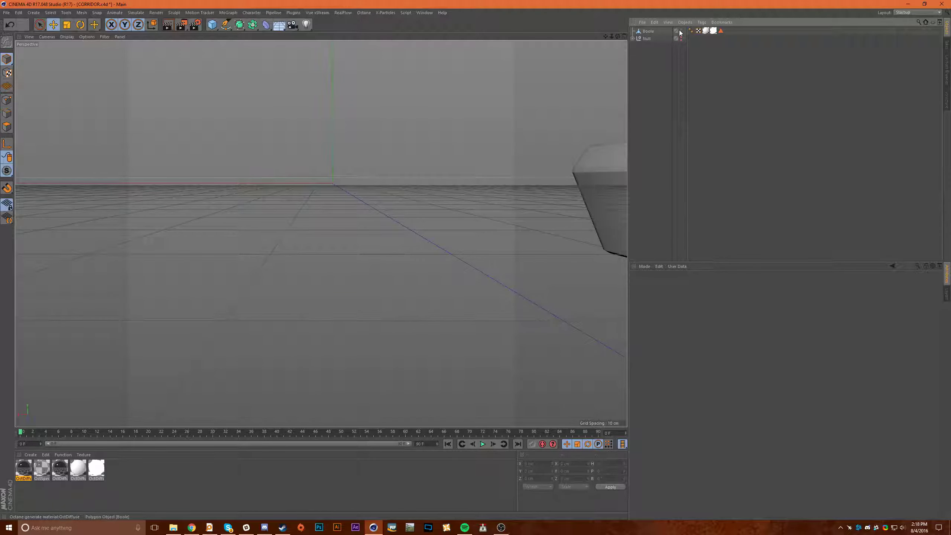
click(655, 31)
key(Delete)
click(682, 31)
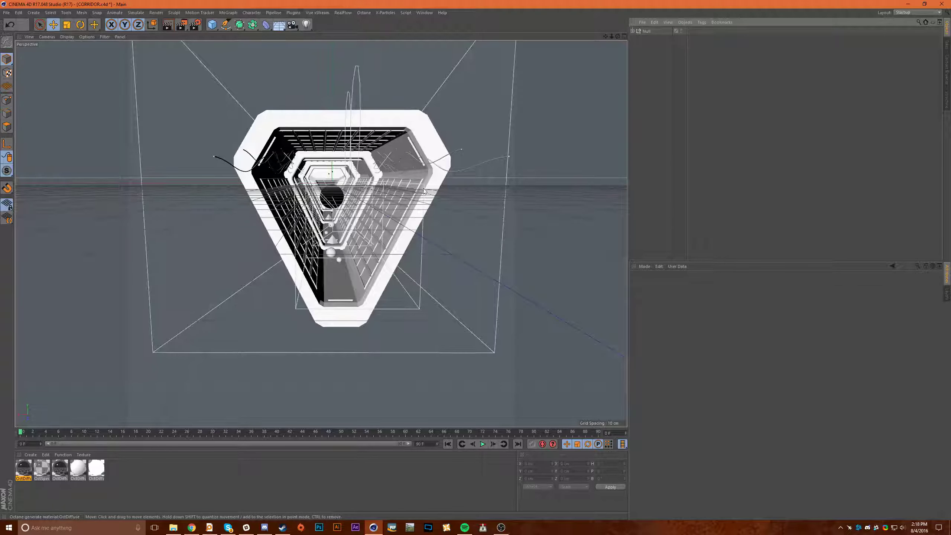
- Expand the null holding the main scene and look through its OctaneCamera
alt+drag(389, 232, 352, 255)
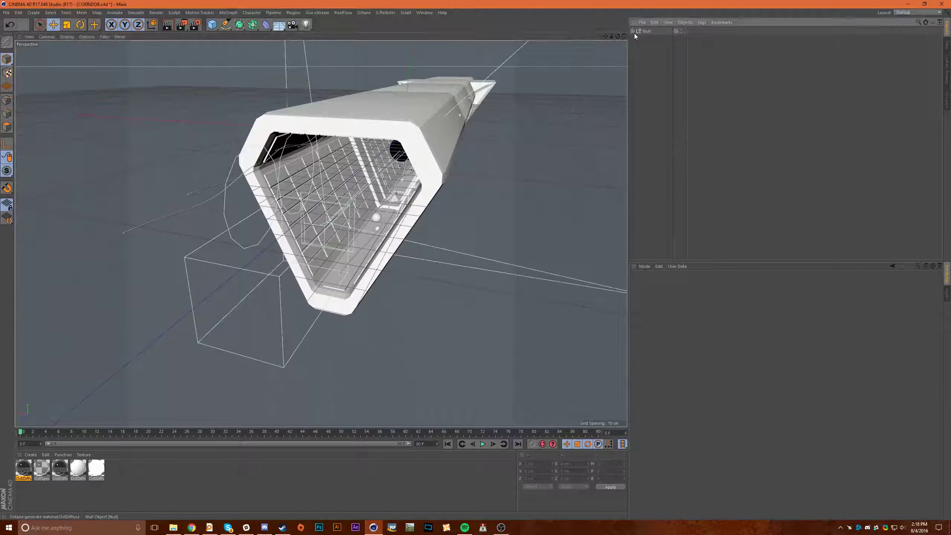
click(634, 31)
click(684, 112)
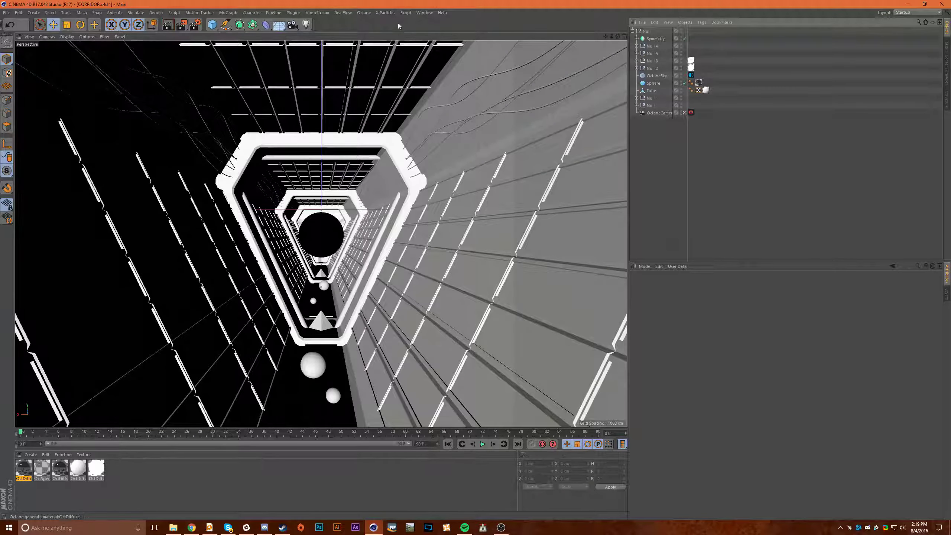
- Render the corridor in a smaller, repositioned Octane Live Viewer, then pause the render and minimise the viewer
click(373, 32)
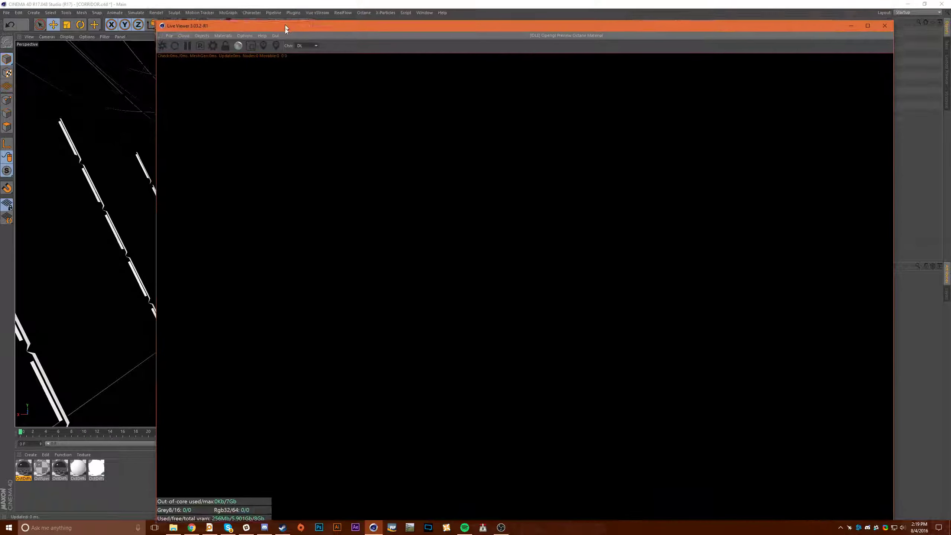
drag(157, 33, 480, 184)
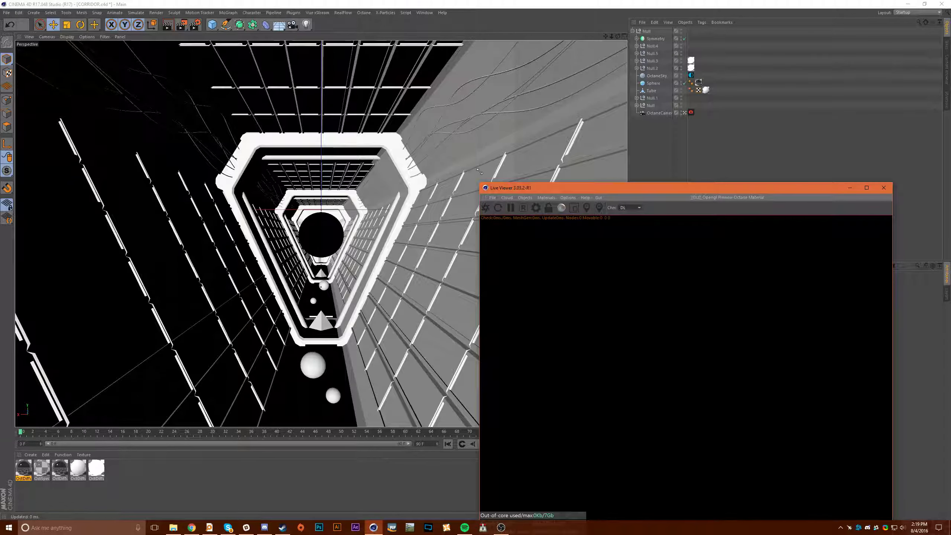
drag(539, 171, 405, 89)
click(283, 106)
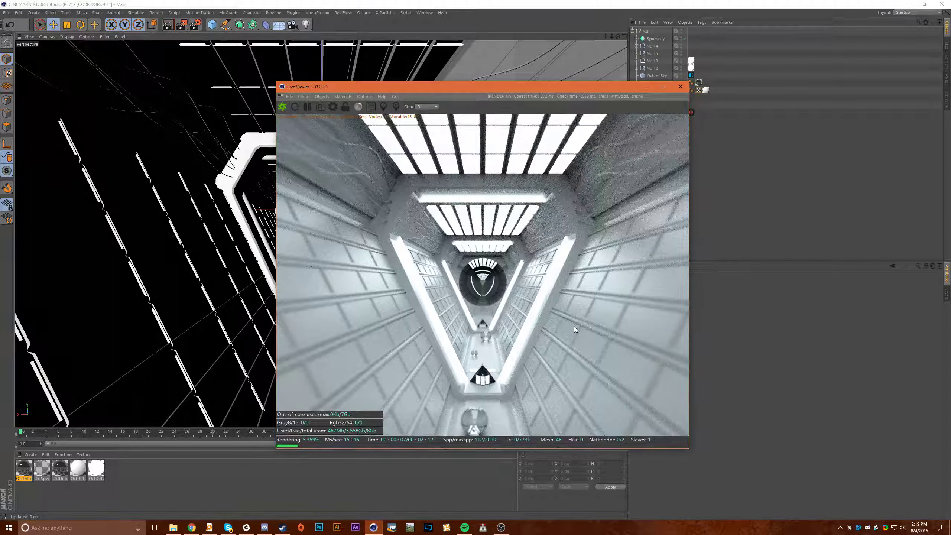
click(307, 107)
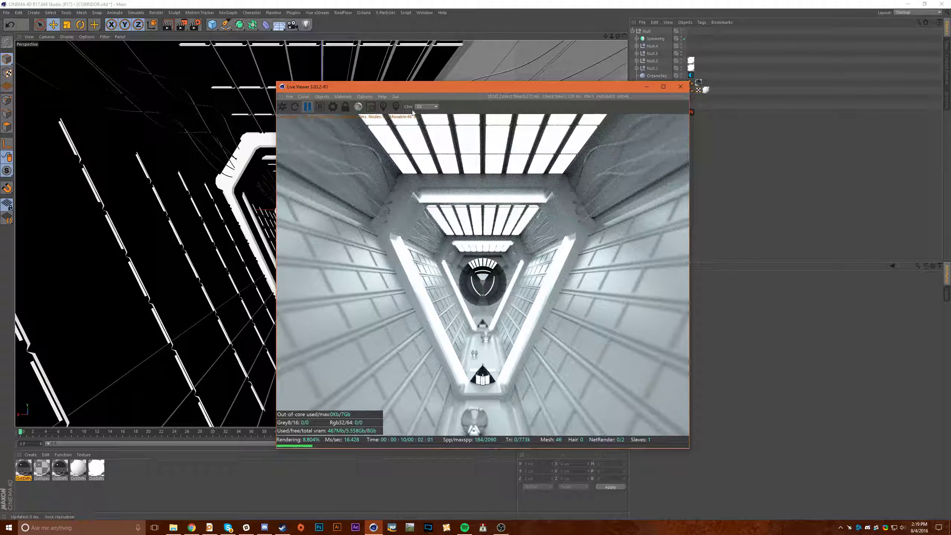
click(647, 87)
- Leave the OctaneCamera view and examine the main corridor's panelled walls and triangular end piece from inside
click(684, 113)
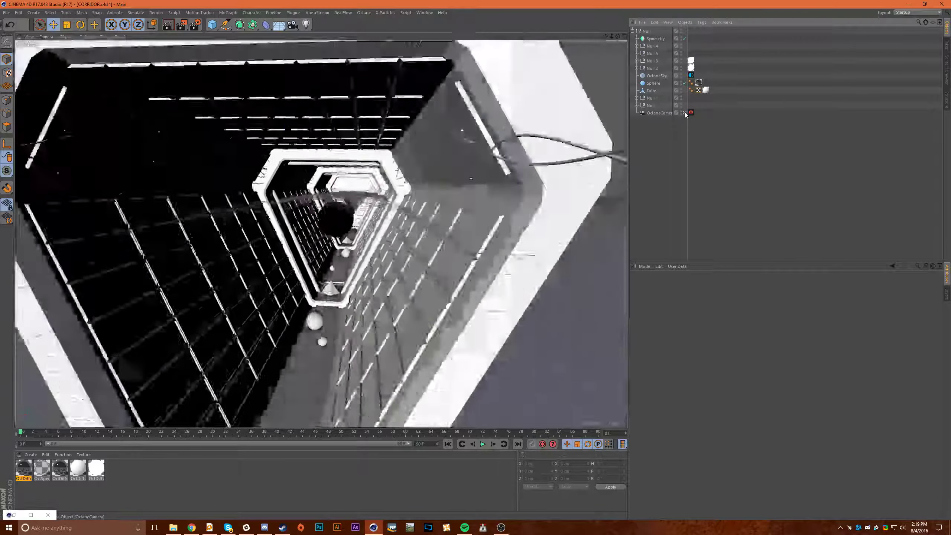
click(685, 112)
mouse_move(435, 228)
alt+mouse_down()
mouse_move(483, 206)
mouse_move(434, 219)
alt+mouse_up()
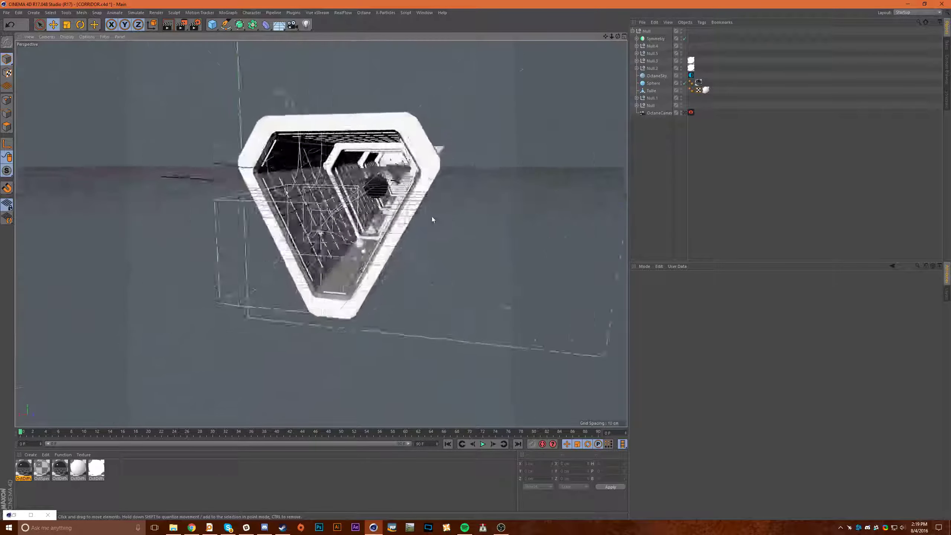
scroll(451, 167, up, 10)
scroll(484, 185, up, 6)
scroll(483, 190, down, 3)
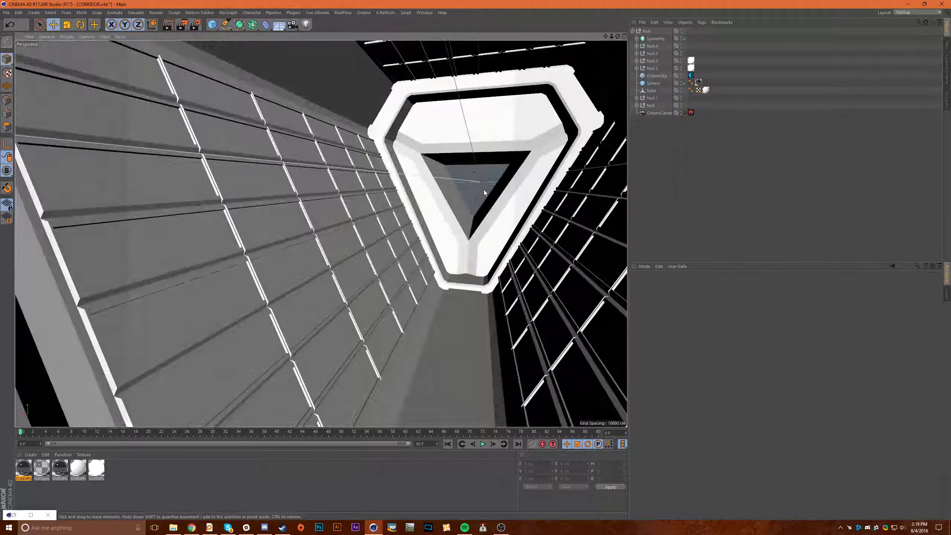
- Examine the full length of the corridor between its triangular end piece and open end, including the spheres, pyramid and wall cables
scroll(484, 190, down, 7)
alt+drag(476, 308, 475, 278)
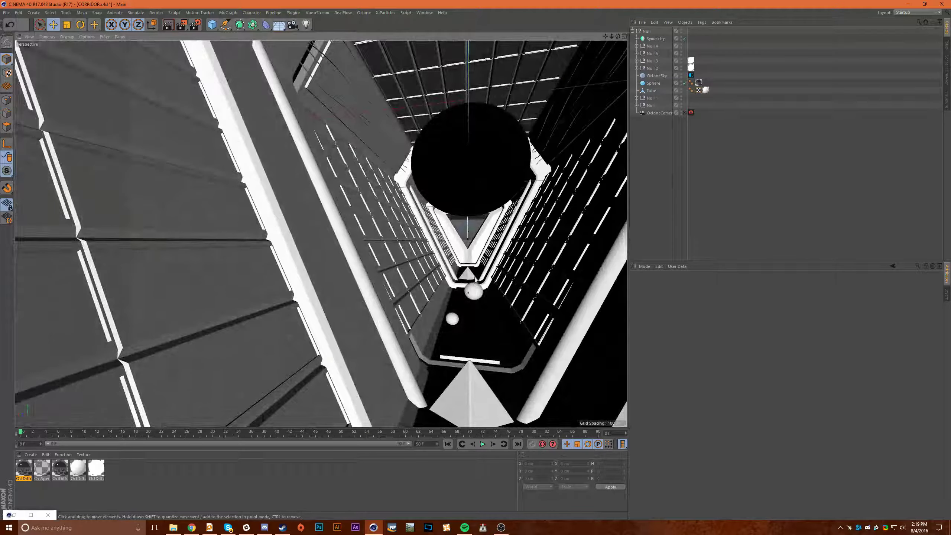
scroll(483, 349, down, 8)
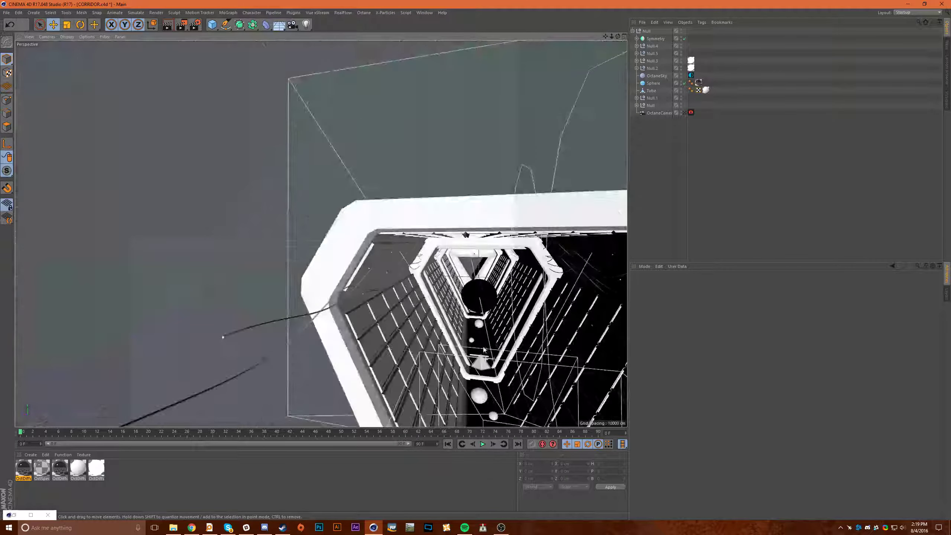
alt+middle_drag(484, 350, 457, 259)
scroll(482, 276, up, 6)
alt+drag(482, 276, 483, 288)
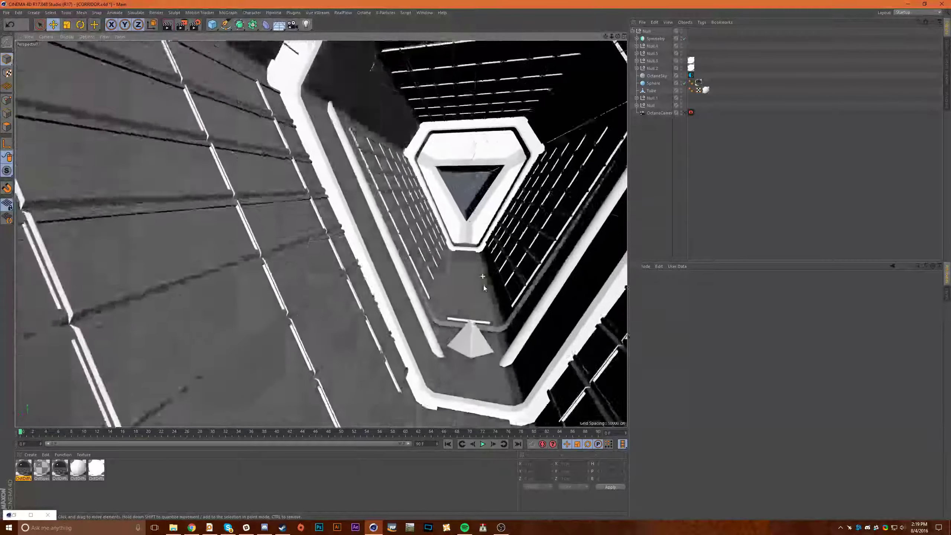
scroll(483, 286, down, 8)
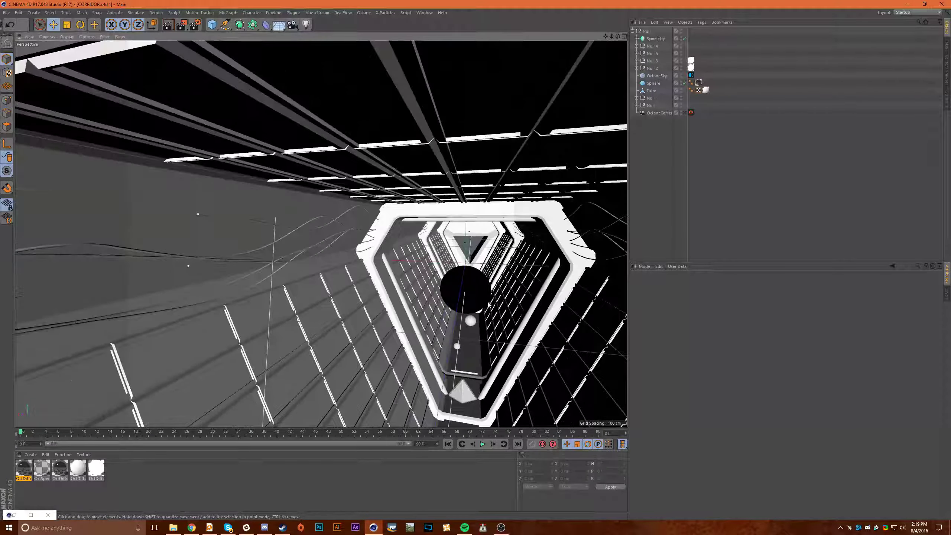
alt+drag(367, 213, 350, 238)
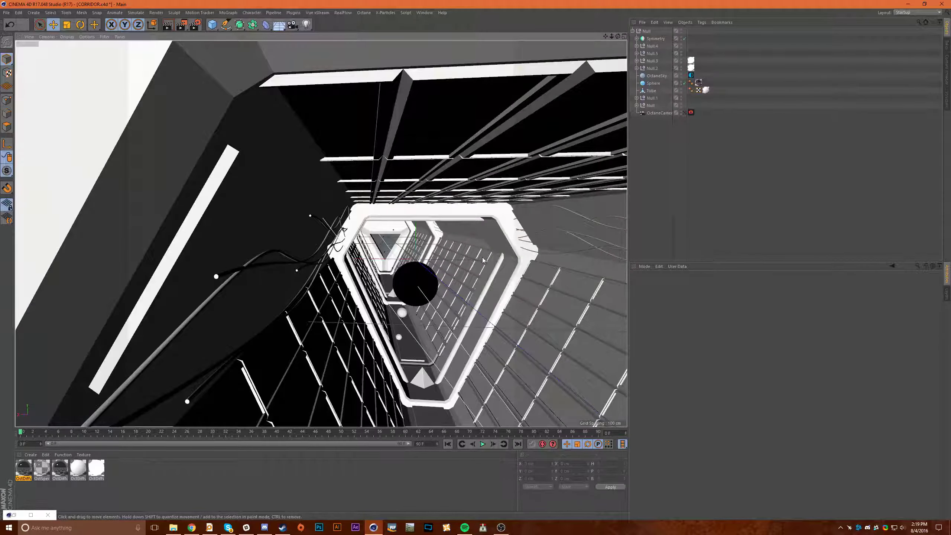
alt+drag(482, 258, 537, 224)
scroll(347, 206, up, 4)
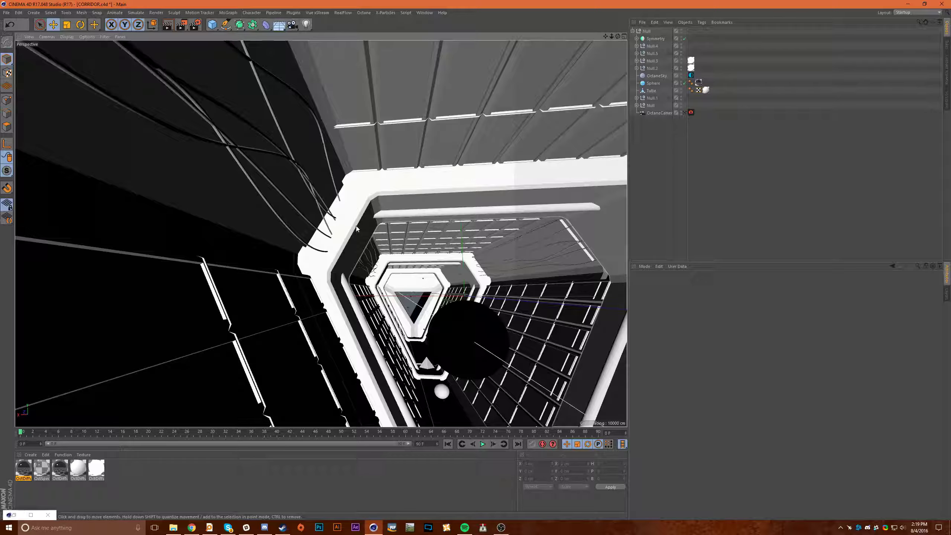
alt+middle_drag(460, 284, 466, 287)
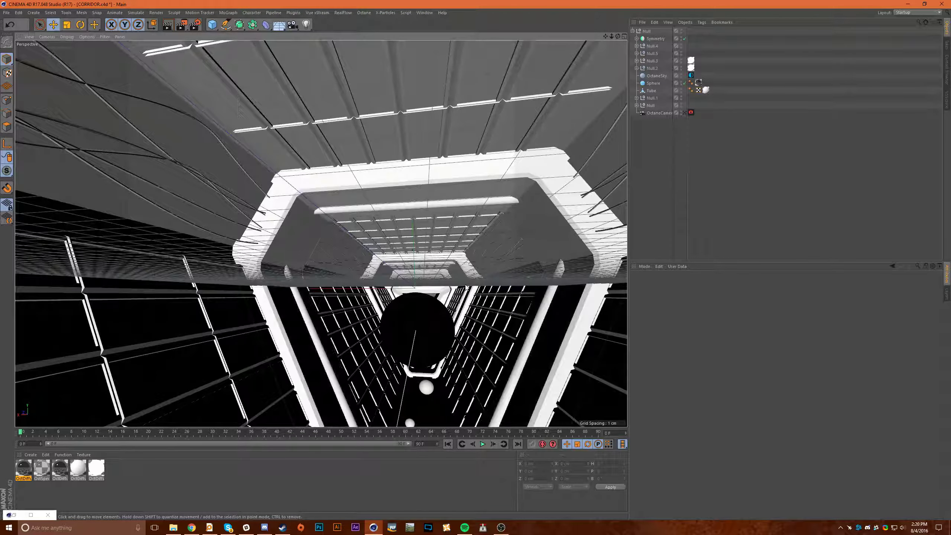
- Inspect the ceiling panels and repeating frames from several angles, moving from the corridor's open end in to the triangular end piece
alt+drag(466, 287, 448, 279)
alt+right_drag(406, 267, 406, 267)
alt+drag(407, 267, 415, 280)
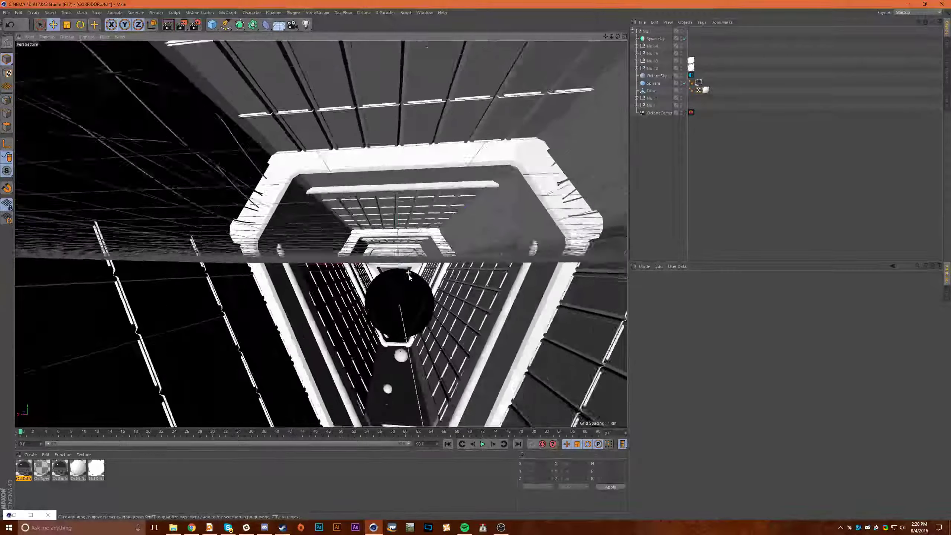
alt+right_drag(415, 280, 415, 283)
alt+drag(415, 283, 431, 291)
scroll(431, 292, down, 1)
alt+middle_drag(431, 292, 376, 251)
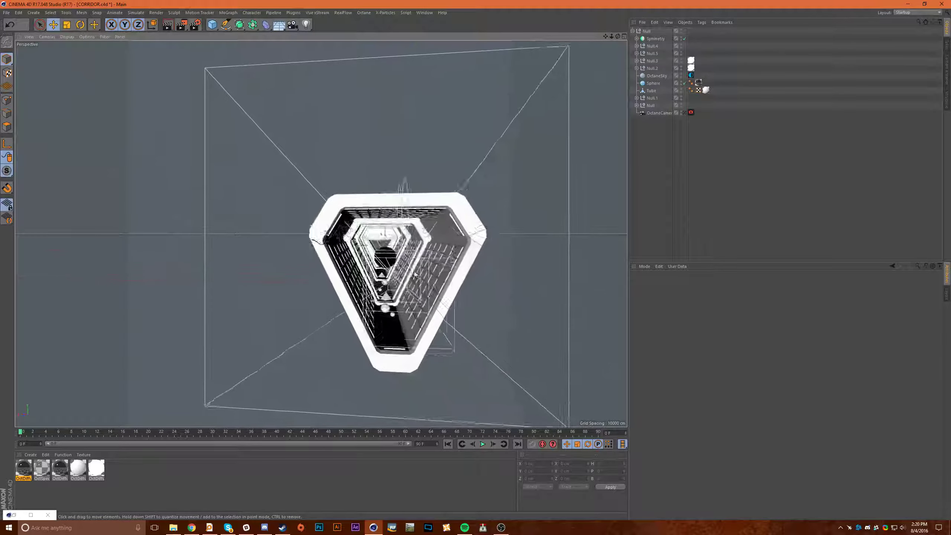
scroll(371, 248, up, 3)
scroll(372, 248, up, 1)
scroll(397, 238, up, 6)
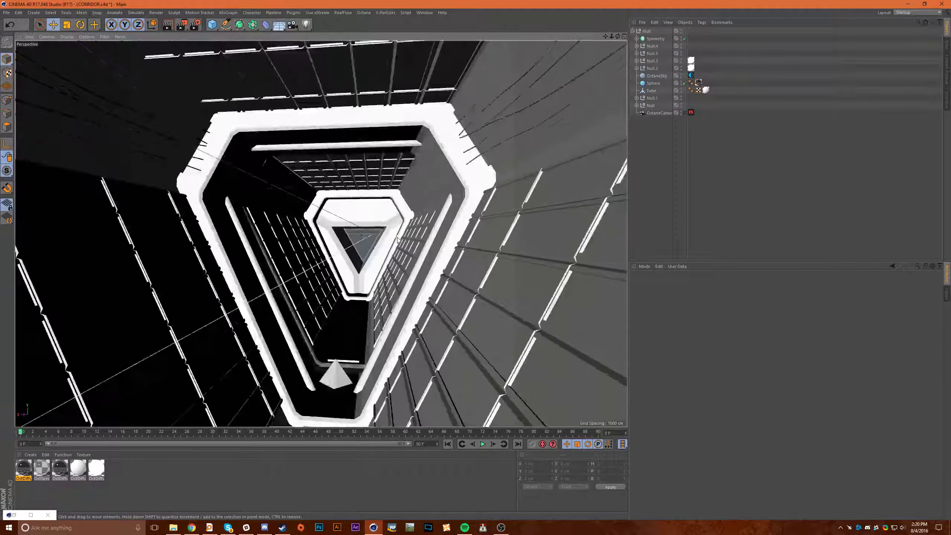
scroll(397, 238, up, 5)
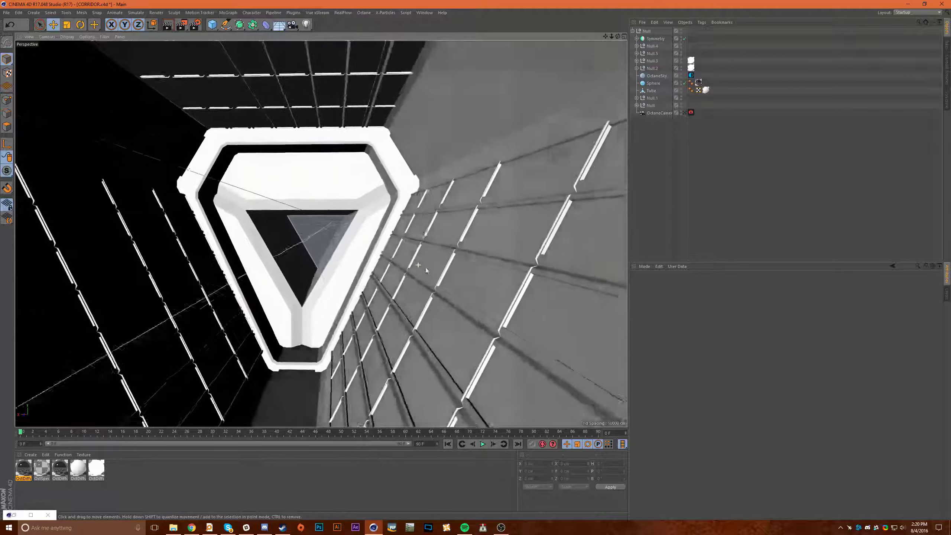
alt+drag(425, 267, 406, 376)
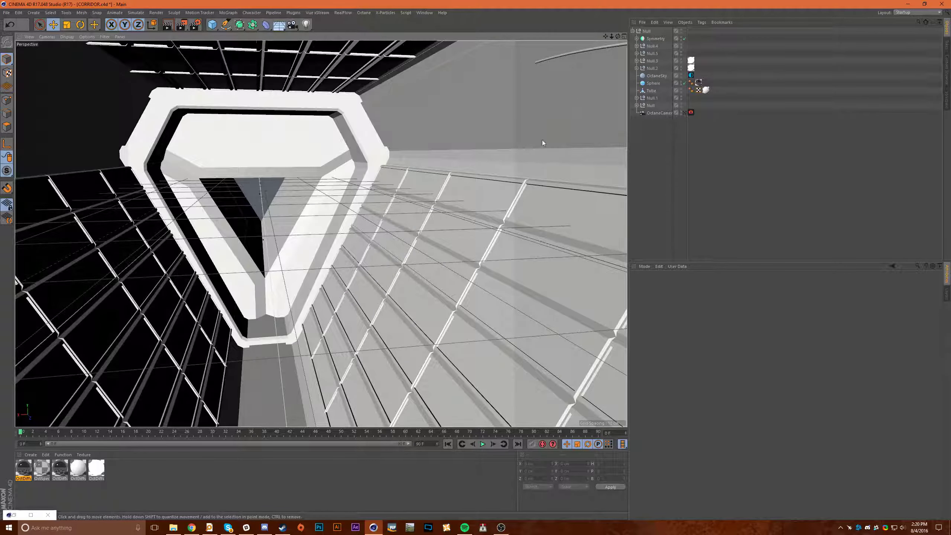
- View the whole corridor model from outside, and look through the OctaneCamera again
alt+drag(457, 226, 448, 222)
alt+right_drag(448, 222, 407, 236)
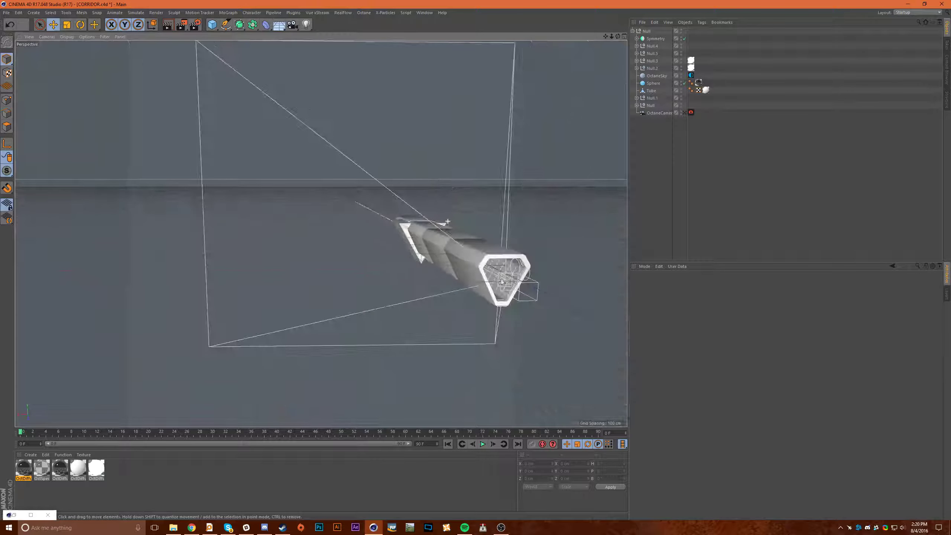
alt+middle_drag(406, 237, 349, 215)
mouse_move(358, 213)
alt+right_down()
mouse_move(354, 205)
mouse_move(369, 221)
alt+right_up()
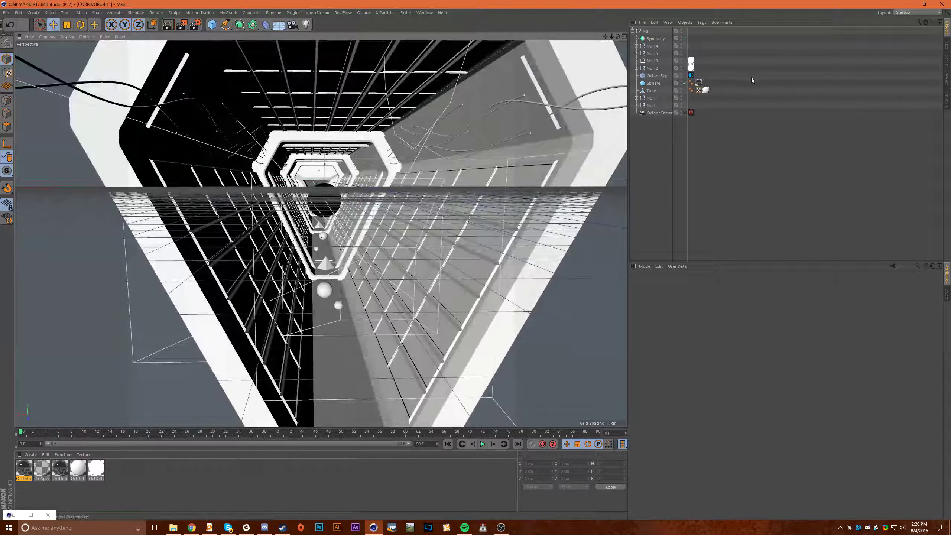
click(684, 114)
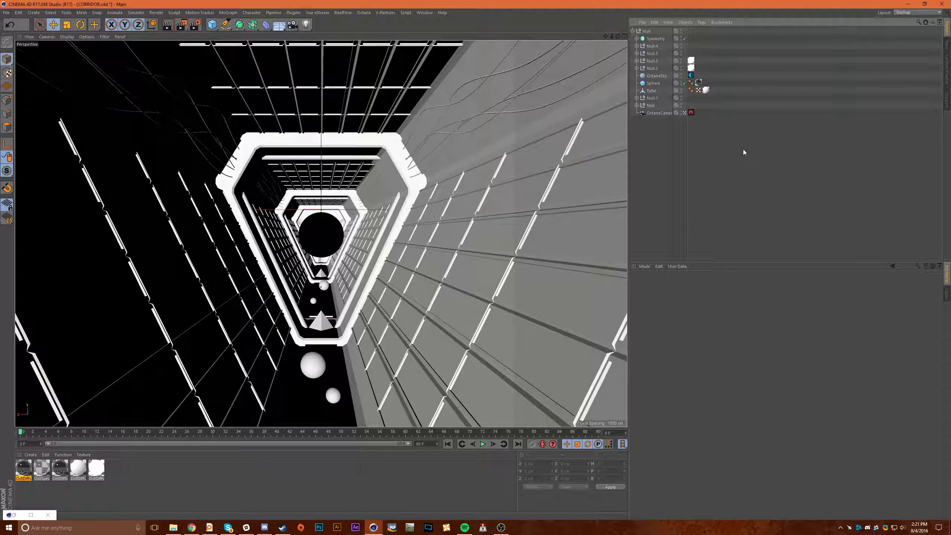
- Switch to the open RED ROOM.c4d document
click(425, 12)
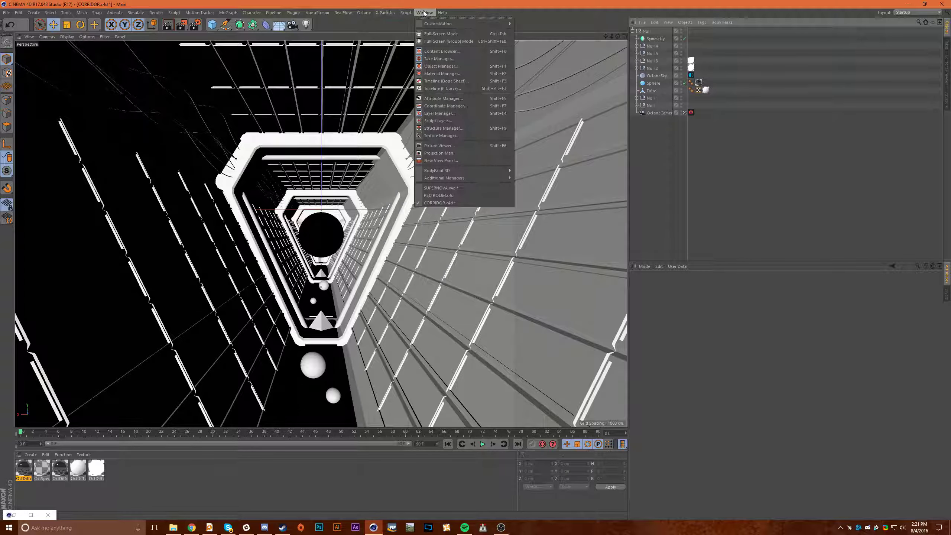
click(439, 202)
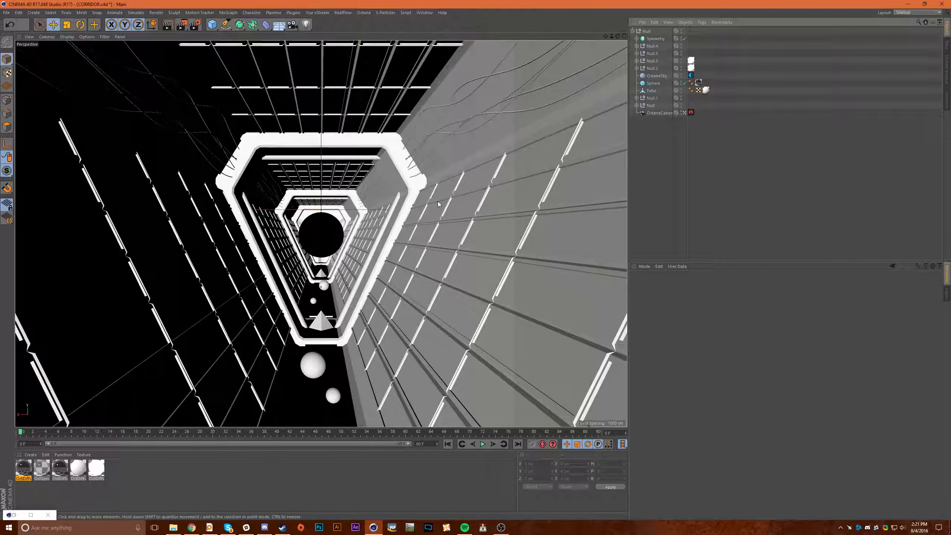
click(424, 13)
click(453, 194)
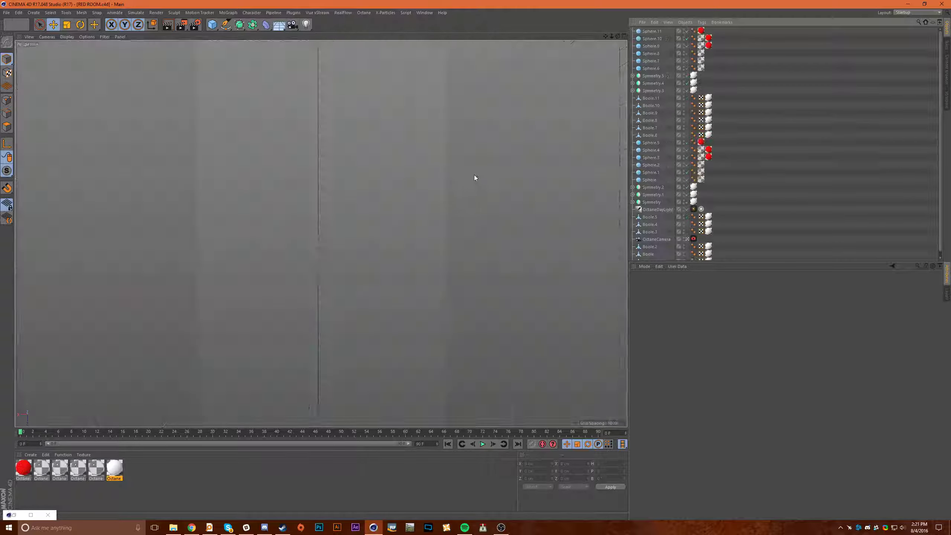
- Leave the OctaneCamera view to examine the red room model from outside, and return to the camera view
click(686, 239)
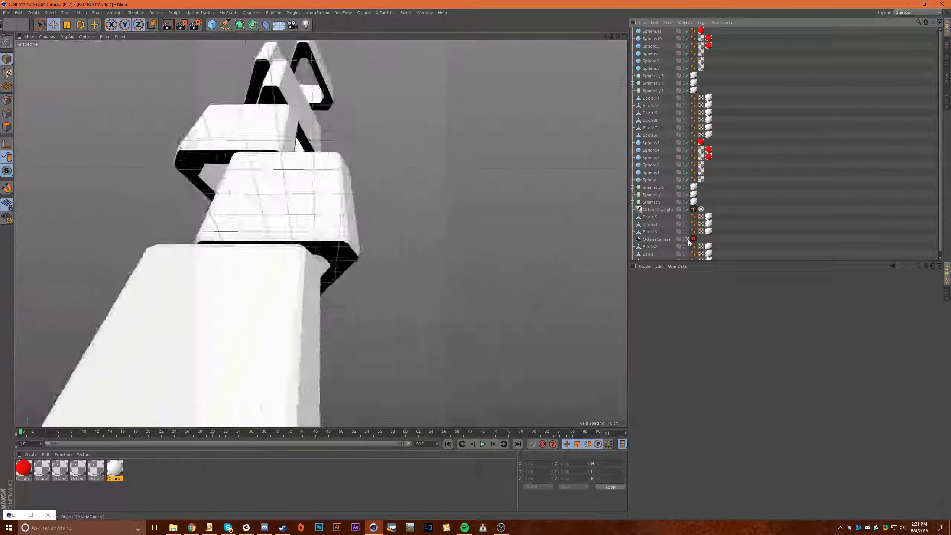
alt+drag(412, 168, 314, 258)
alt+middle_drag(314, 258, 320, 234)
alt+right_drag(321, 234, 313, 262)
alt+drag(313, 261, 282, 242)
scroll(329, 255, up, 6)
scroll(312, 275, down, 3)
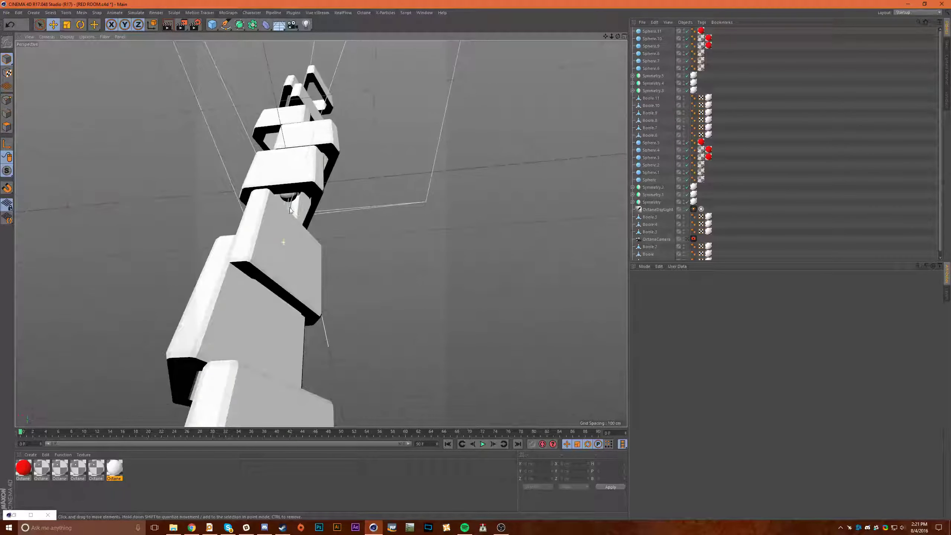
click(686, 239)
- Select the large sphere facing the camera and check the Index settings of the specular material Octane Material.1
click(331, 239)
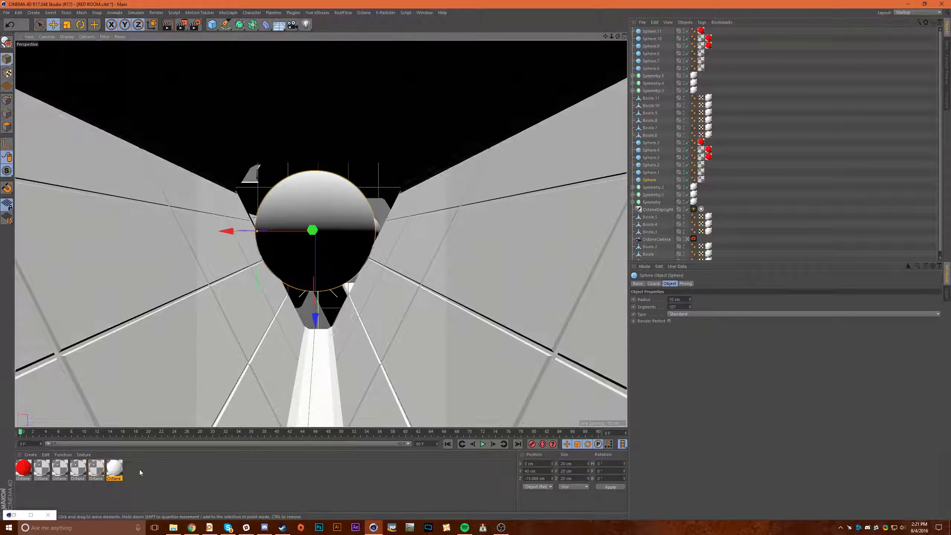
double_click(86, 470)
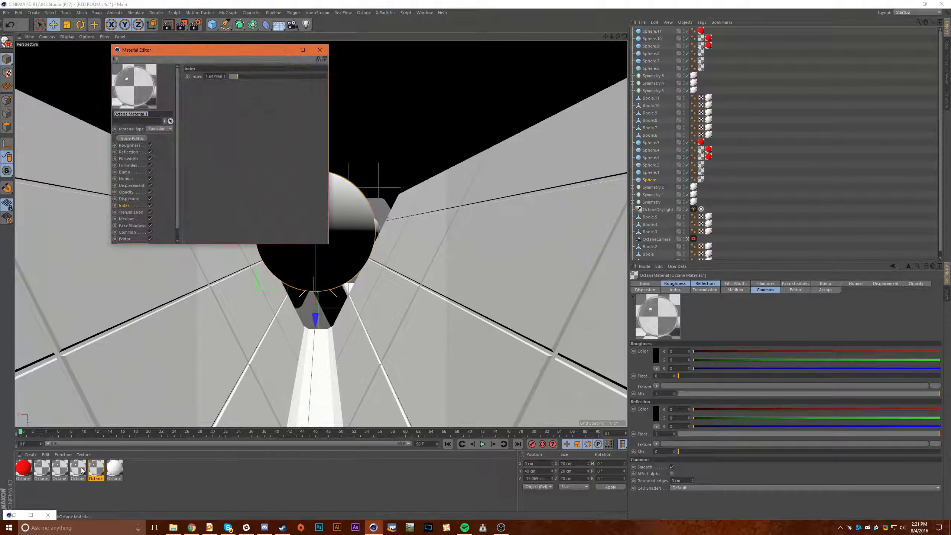
click(318, 51)
- Restore the Octane Live Viewer, place it beside the sphere and render the red room scene, using the pause control during the render
click(363, 12)
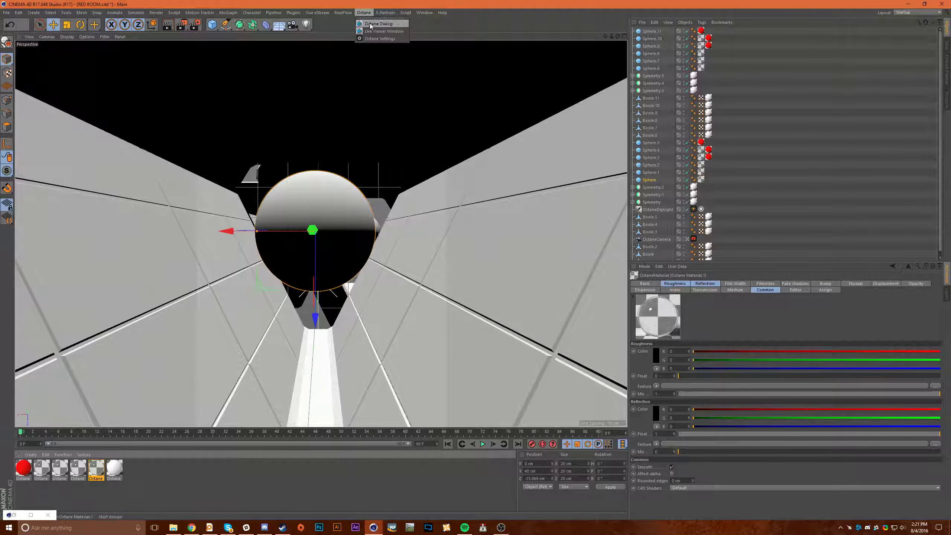
click(379, 39)
click(142, 6)
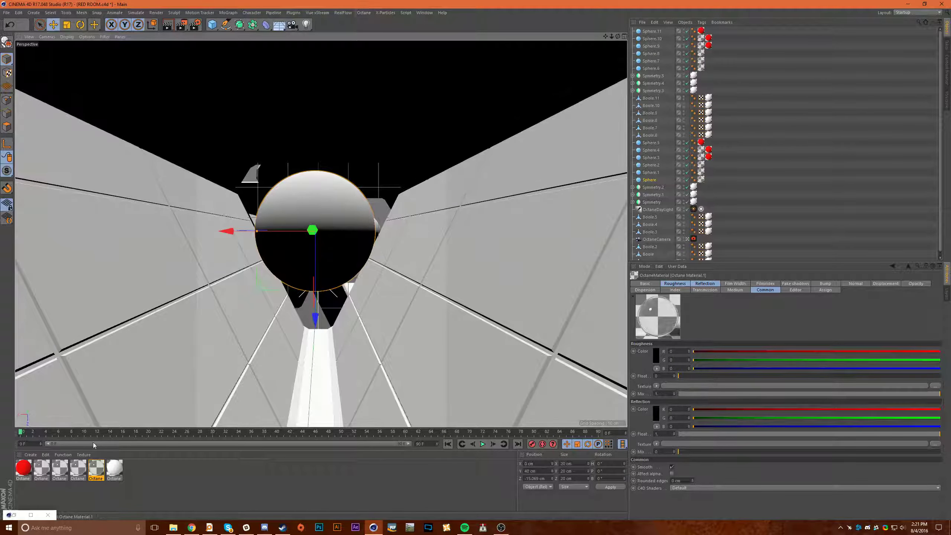
click(14, 515)
drag(278, 202, 441, 188)
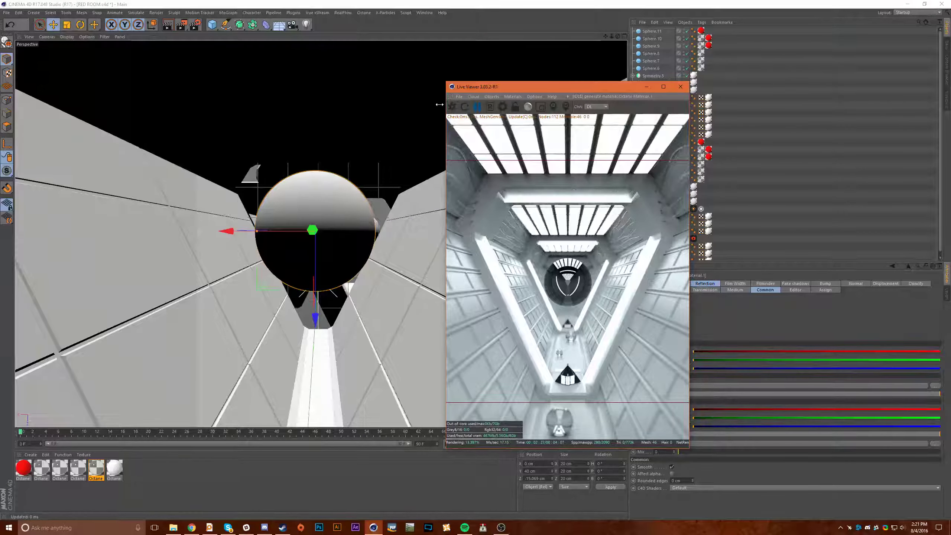
click(453, 107)
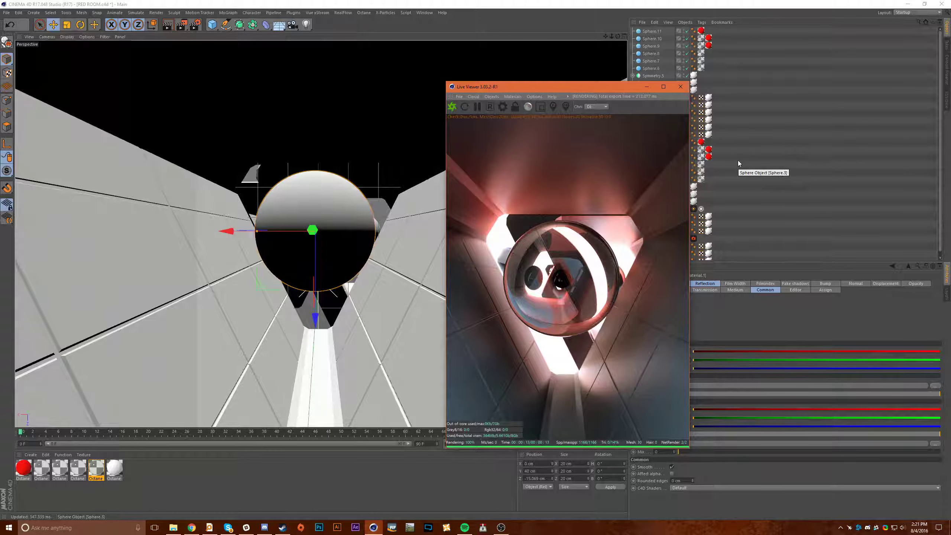
click(477, 108)
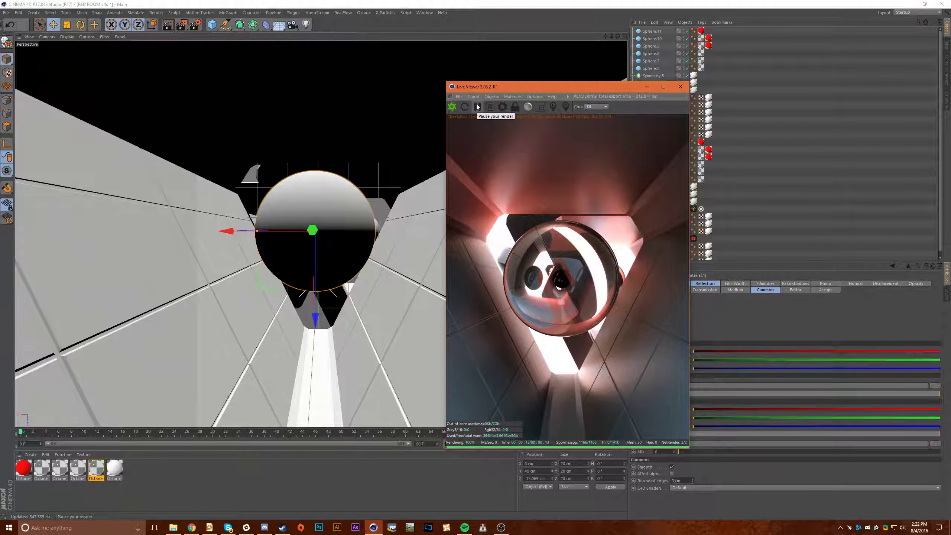
click(477, 107)
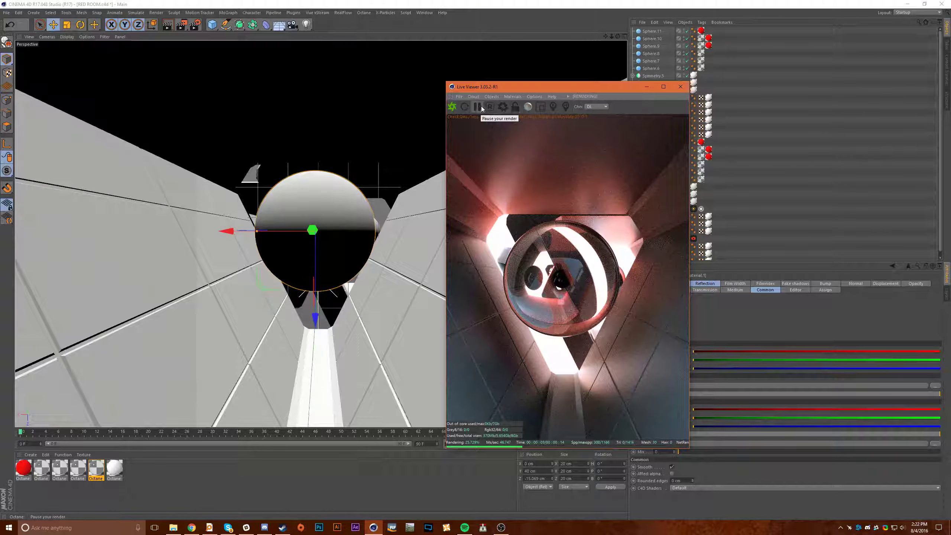
- Move the Live Viewer clear of the object list and examine the OctaneDayLight's sky and sun colours in its DayLight Tag
drag(574, 85, 381, 62)
click(659, 210)
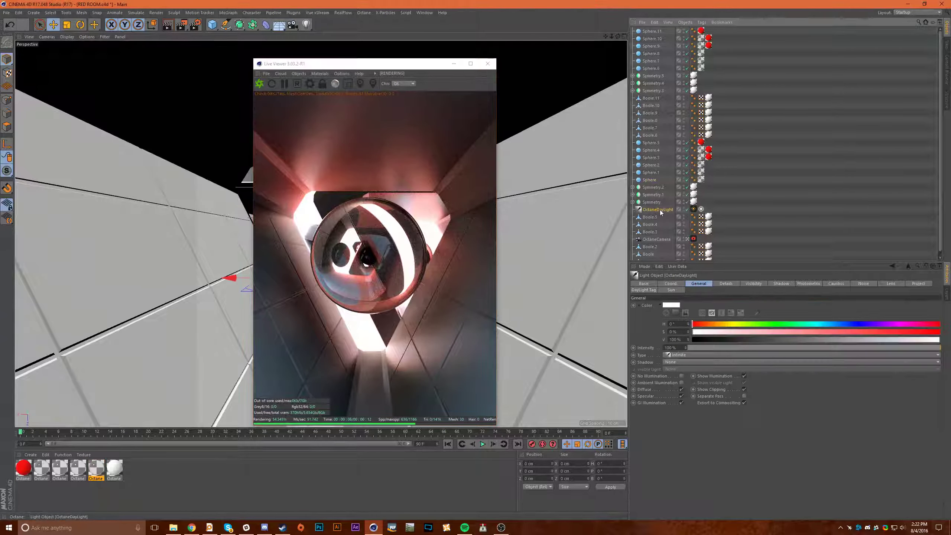
scroll(656, 177, down, 1)
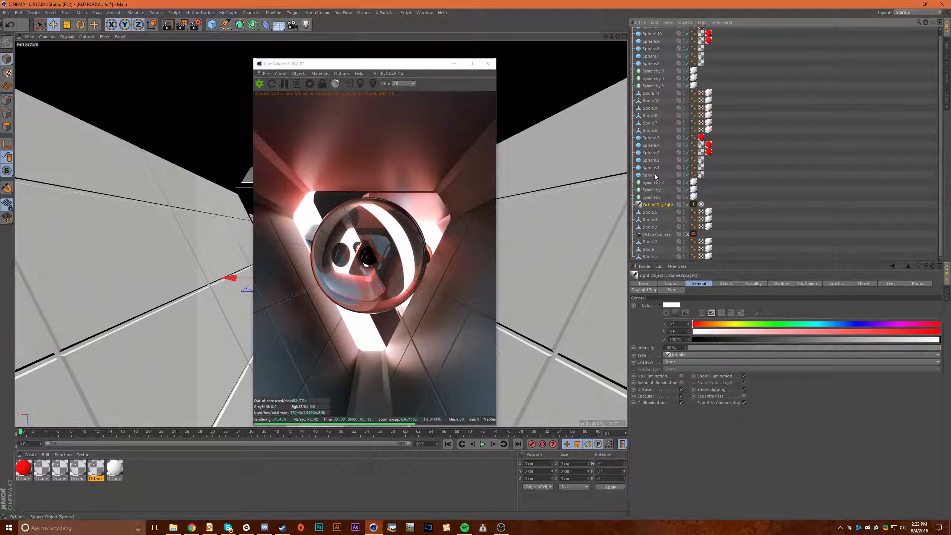
click(645, 290)
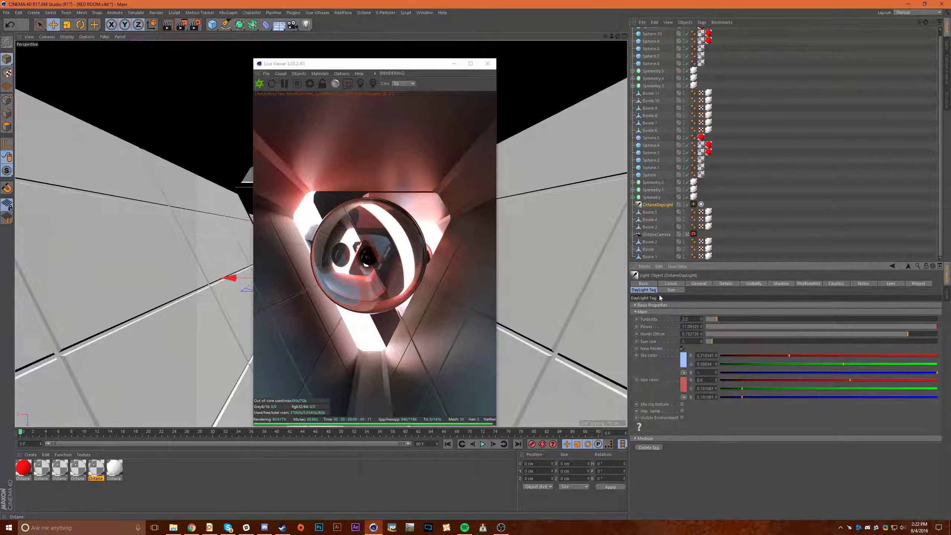
click(683, 362)
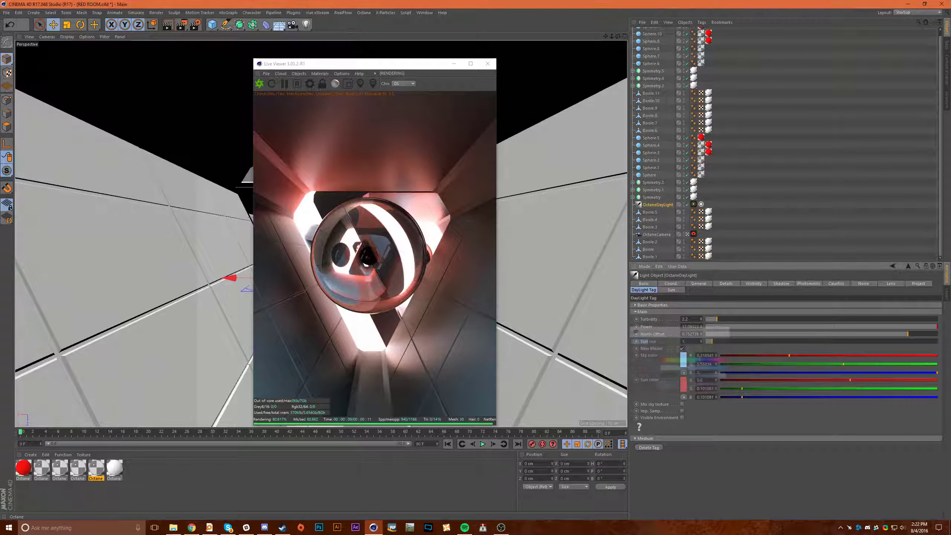
click(684, 390)
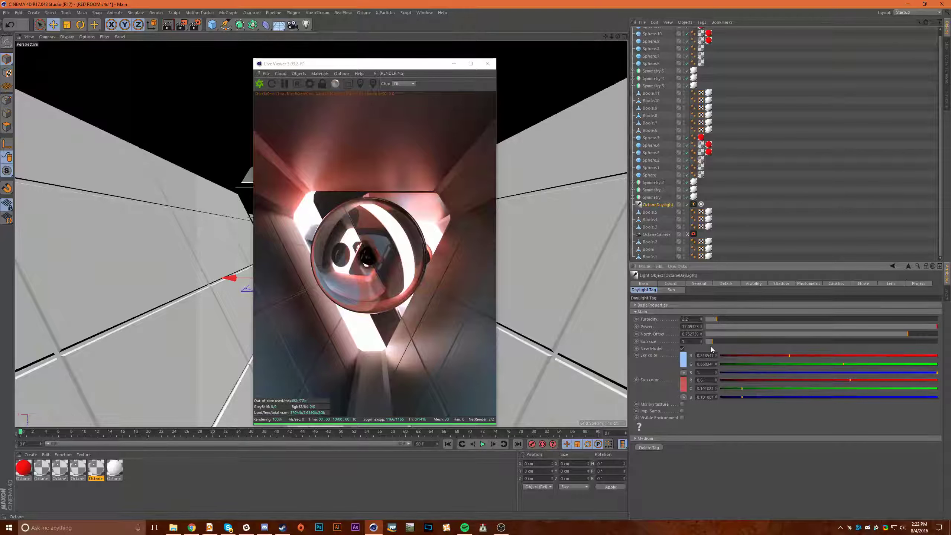
- Pause the red room render, close the Live Viewer and switch to the open SUPERNOVA.c4d document
click(285, 83)
click(492, 66)
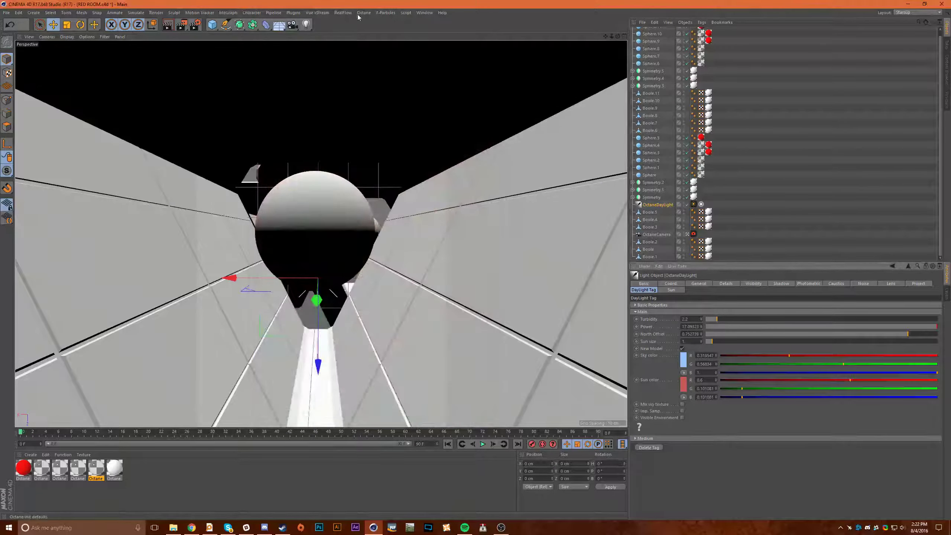
click(424, 12)
click(440, 188)
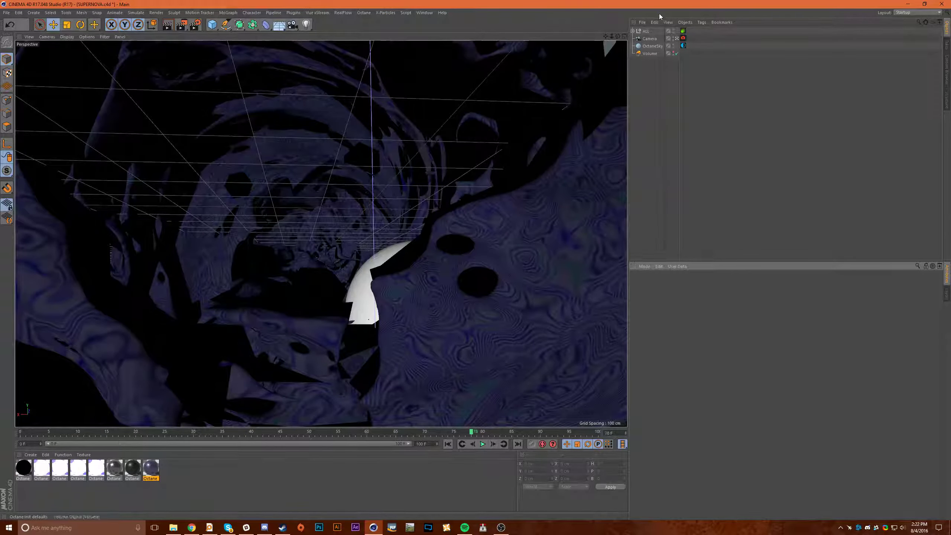
- Leave the camera view, inspect the fluid mesh and white sphere from outside, and return to the scene camera
click(677, 38)
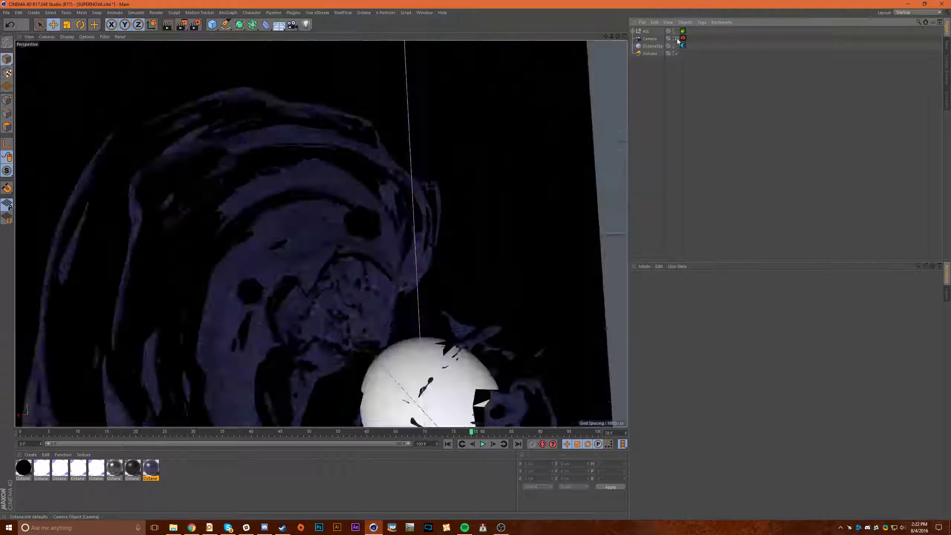
alt+drag(366, 221, 264, 167)
scroll(410, 263, up, 3)
scroll(401, 190, up, 3)
mouse_move(401, 190)
alt+mouse_down()
mouse_move(293, 185)
mouse_move(344, 184)
mouse_move(405, 204)
mouse_move(335, 76)
mouse_move(412, 188)
alt+mouse_up()
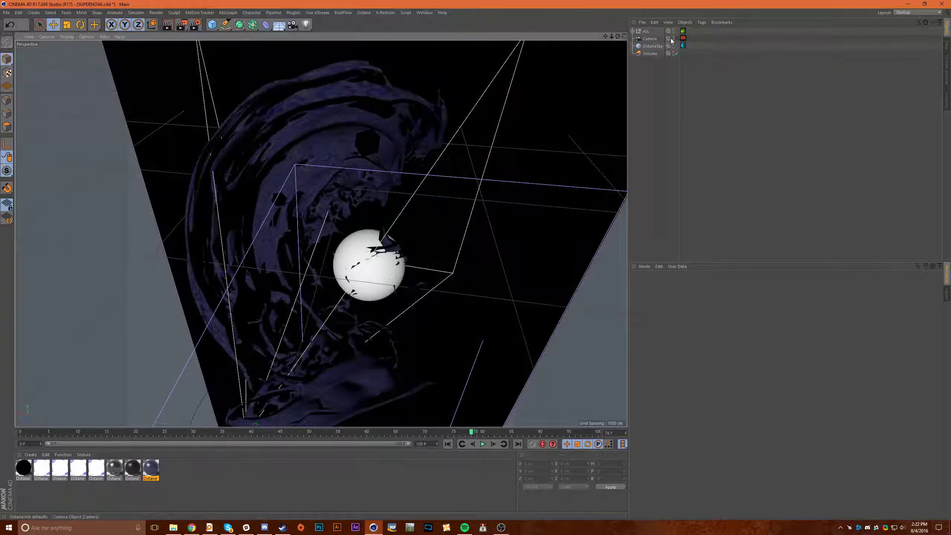
click(677, 38)
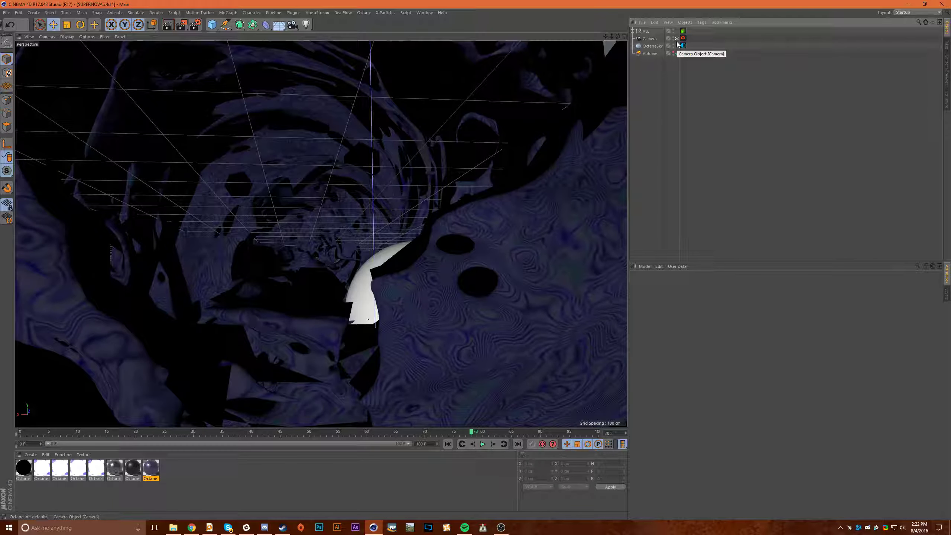
- Expand the ALL and Fluids groups and select the Polygonal Mesh to show its outline in the scene
click(633, 31)
click(632, 31)
click(633, 31)
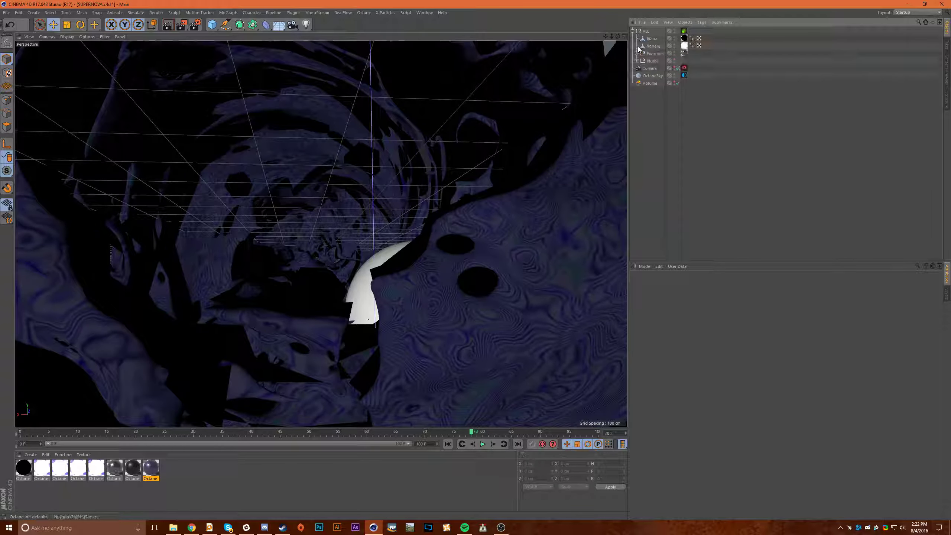
click(636, 61)
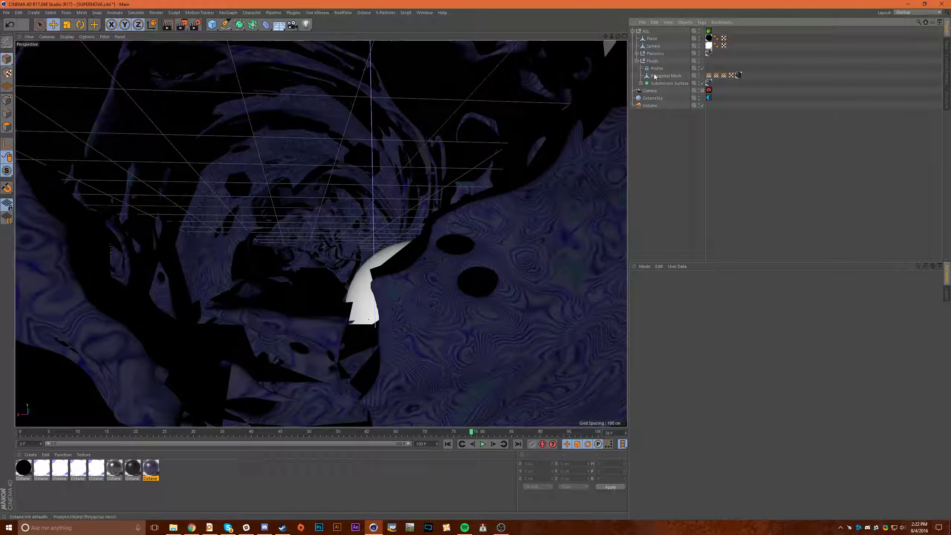
click(655, 83)
click(656, 77)
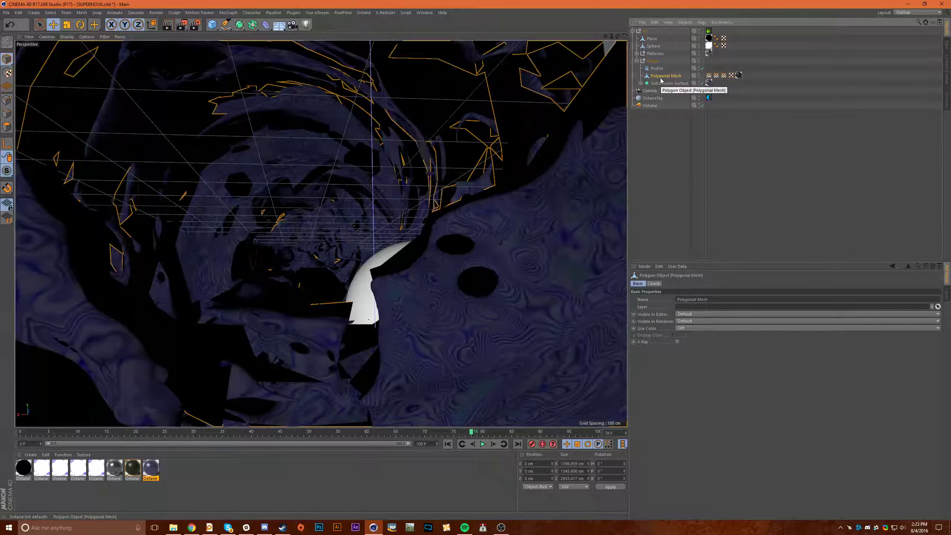
- Expand the Subdivision Surface down to the Smooth Mesh's deformers and check the Spline Wrap settings and its Profile helix
click(640, 83)
click(656, 84)
click(645, 91)
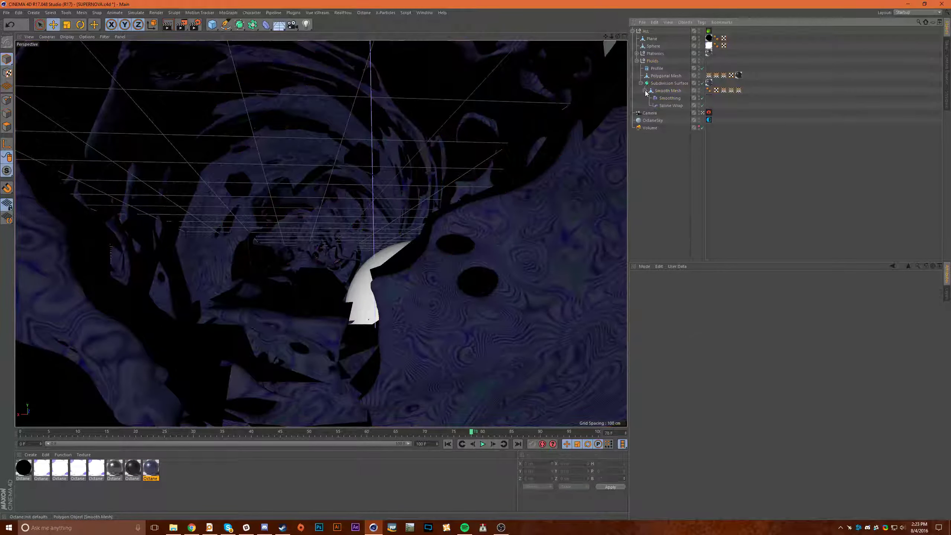
click(658, 98)
click(662, 106)
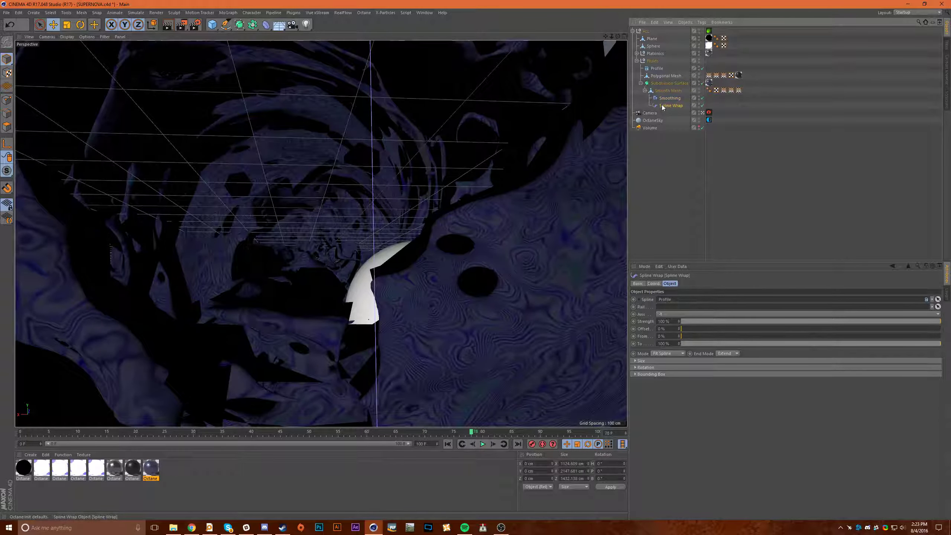
click(658, 69)
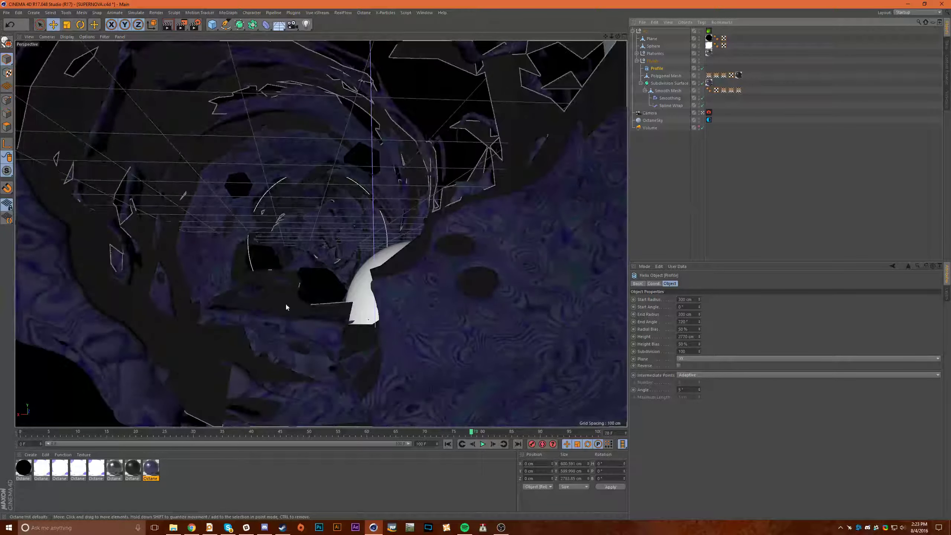
- Compare the fluid mesh from outside the camera with Spline Wrap enabled and disabled, then restore the deformer and camera view
click(703, 113)
alt+drag(617, 176, 278, 179)
alt+middle_drag(278, 178, 346, 188)
click(702, 105)
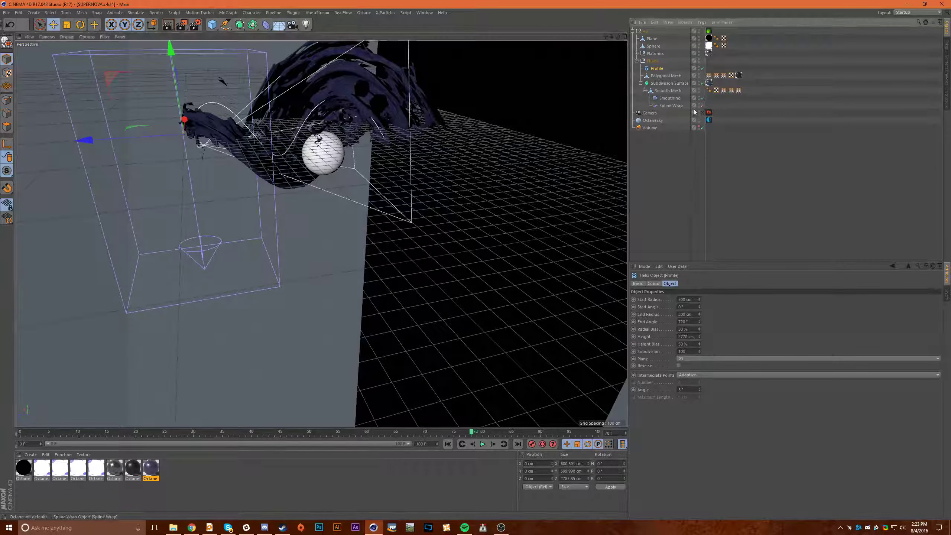
alt+drag(356, 170, 593, 80)
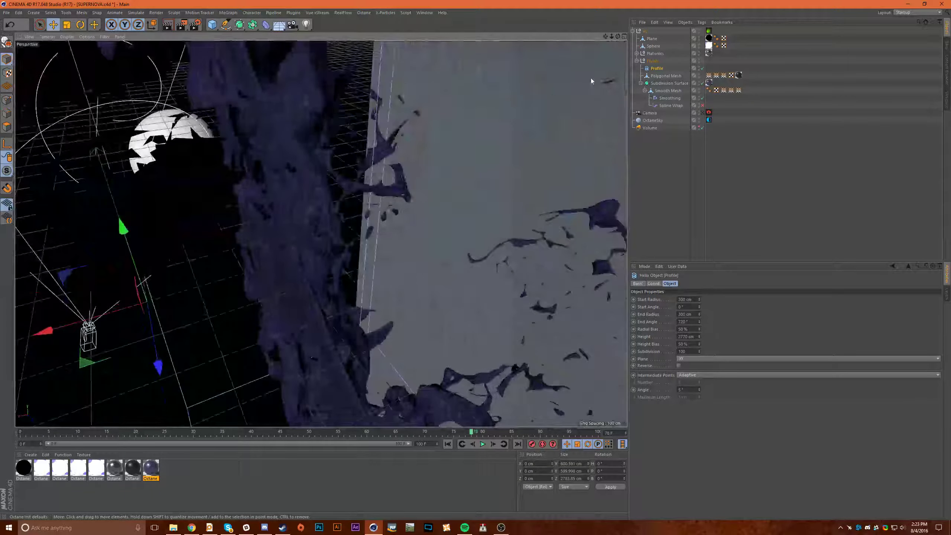
click(703, 105)
click(702, 113)
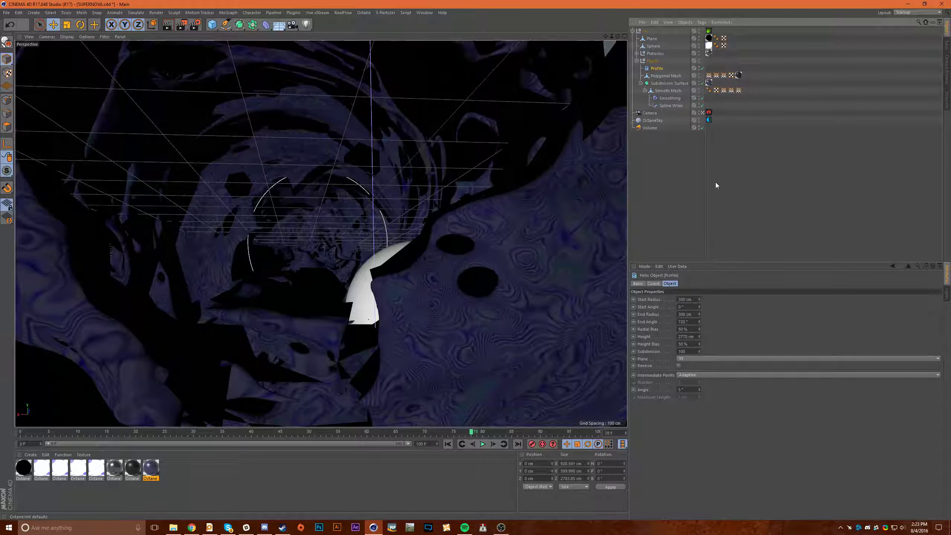
- Select the Octane Volume object and briefly show it in the editor to view its extent, then hide it again
click(718, 183)
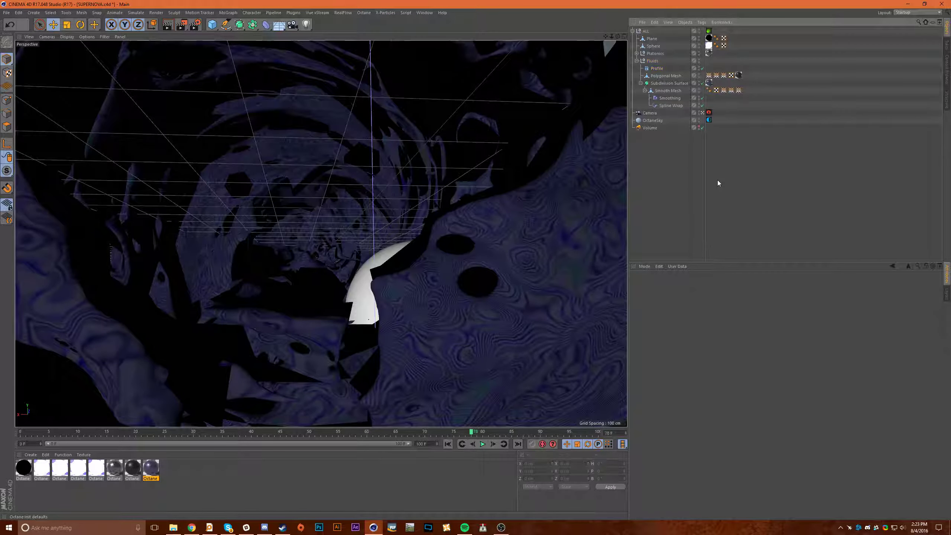
click(658, 129)
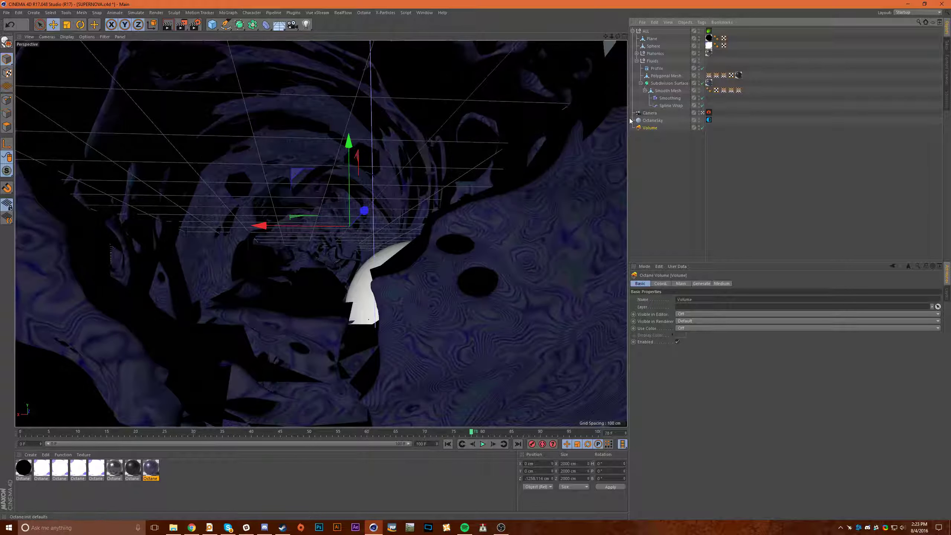
click(699, 127)
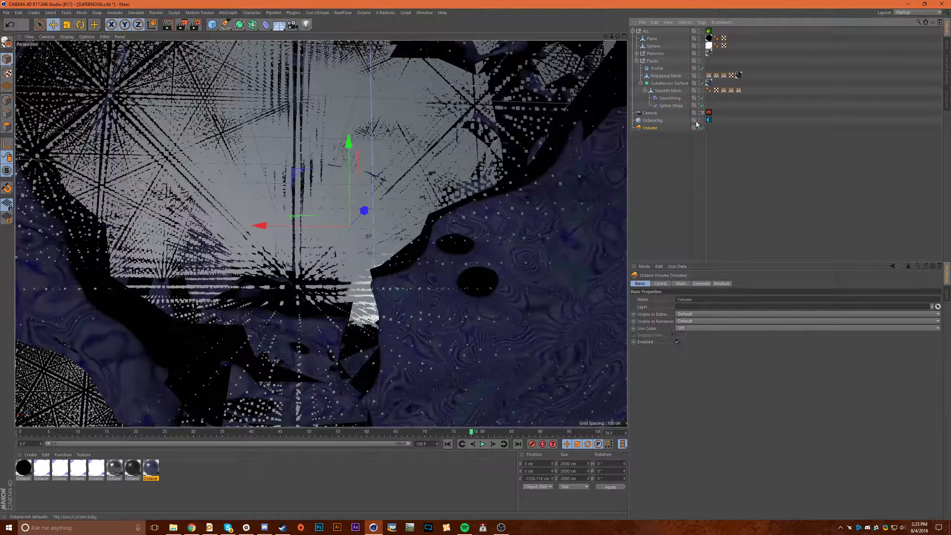
click(698, 127)
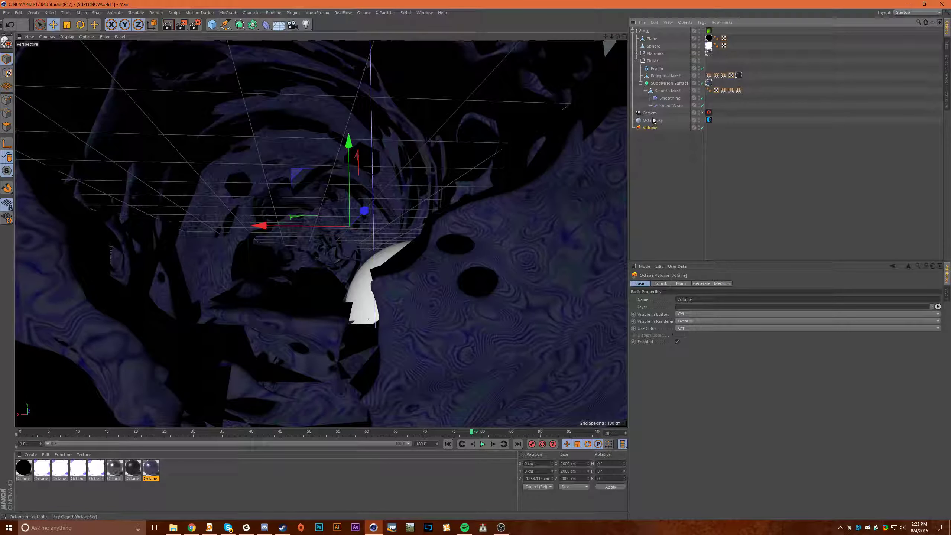
- Check the Smoothing deformer's object properties and collapse the Fluids hierarchy
click(669, 98)
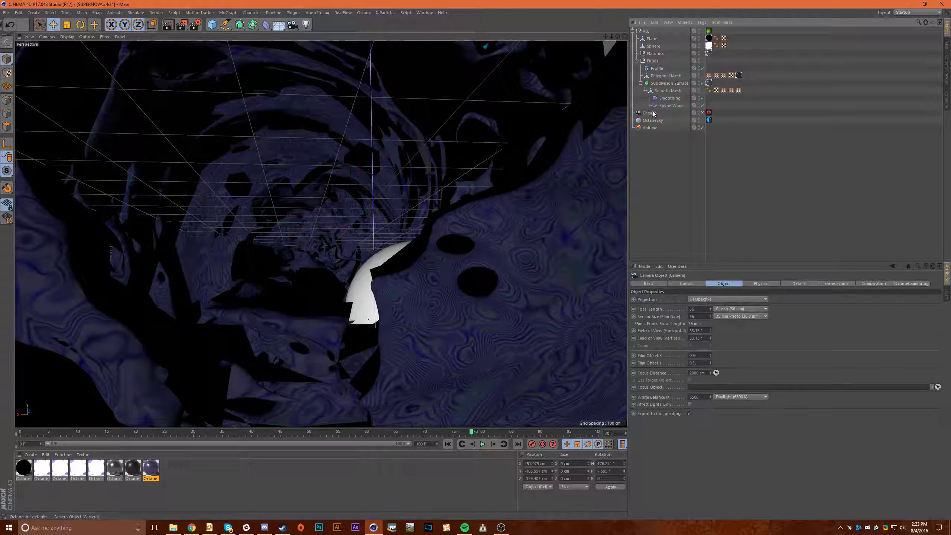
click(645, 90)
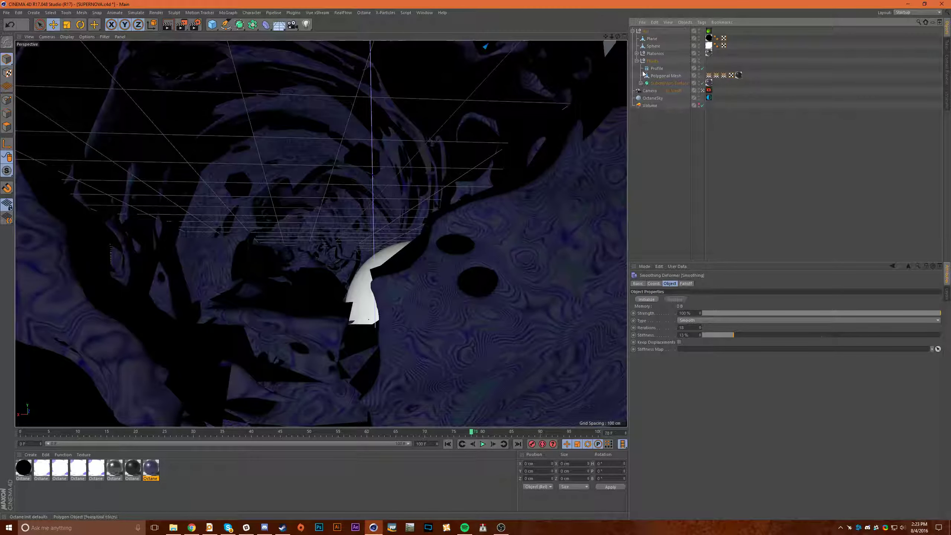
click(636, 60)
- Expand the Platonics group, select Platonic.1 to locate it in the scene, and collapse the group
click(637, 55)
click(637, 53)
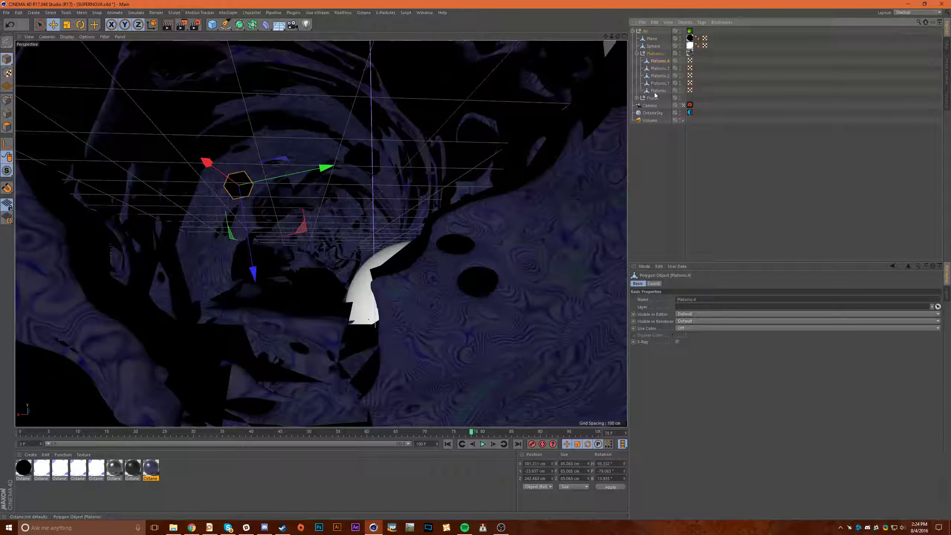
click(660, 83)
drag(212, 24, 344, 59)
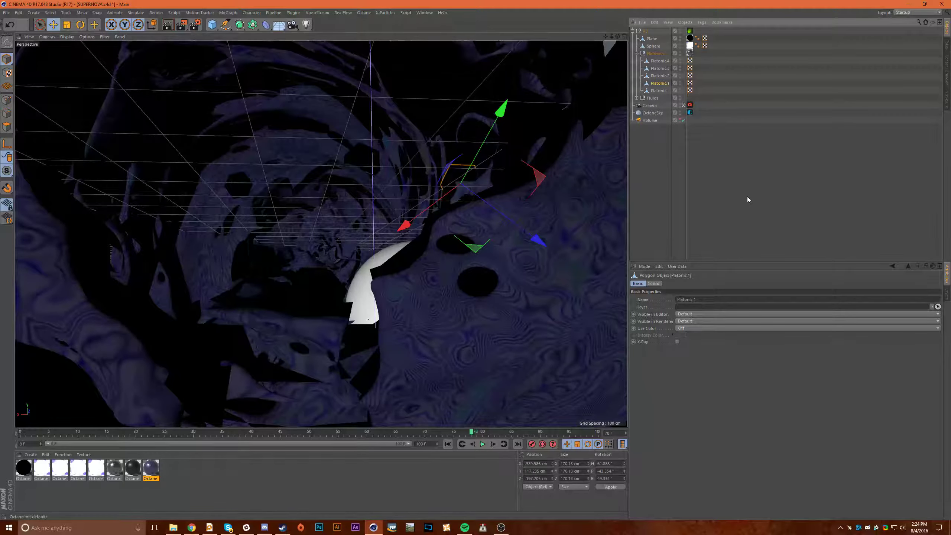
click(636, 54)
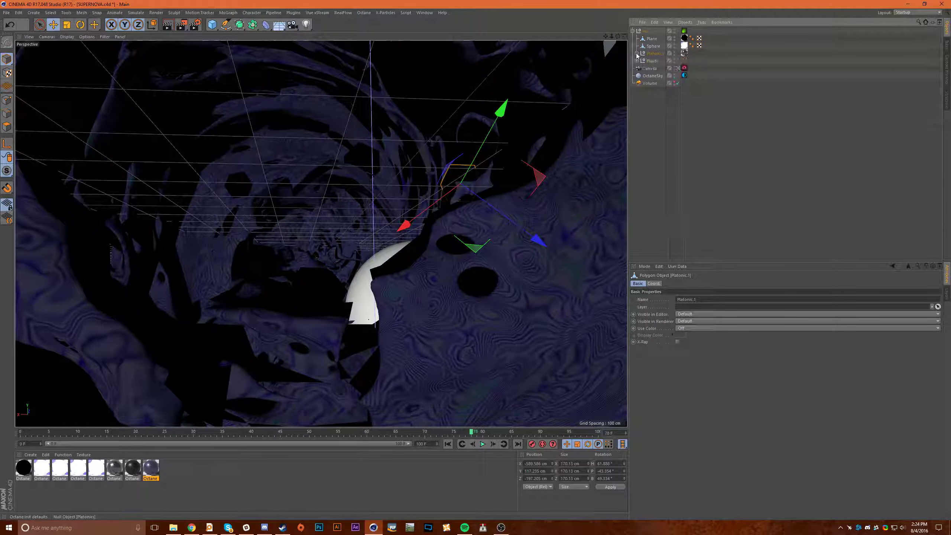
- Select the Sphere and the background Plane in turn to identify them in the camera view
click(651, 46)
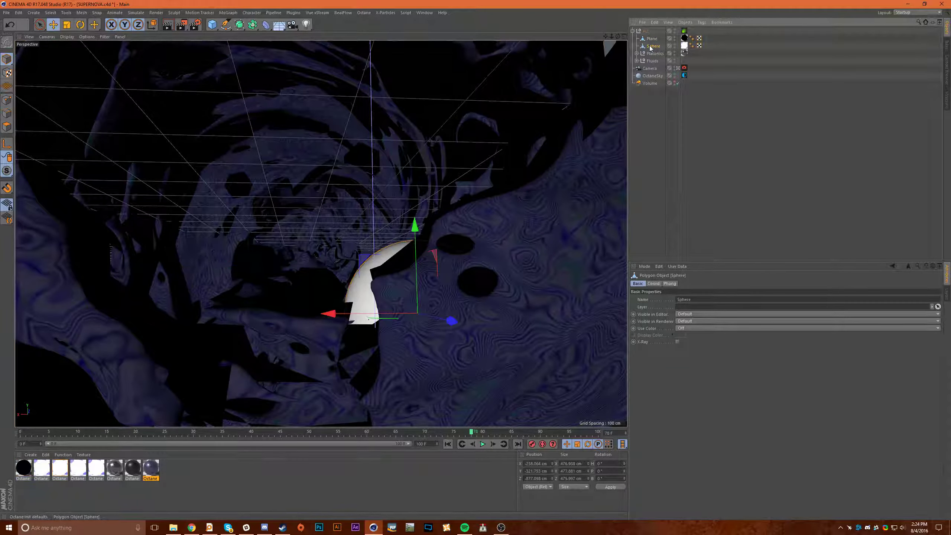
click(254, 104)
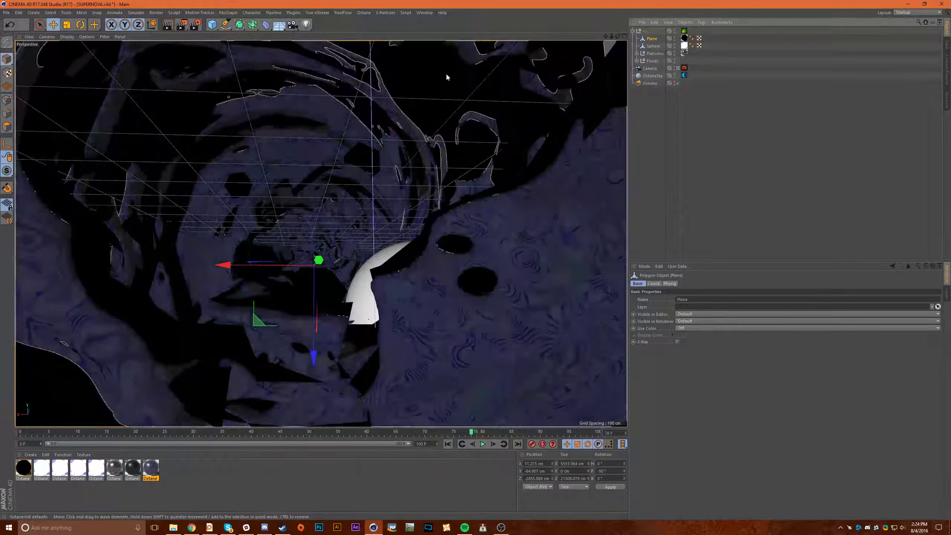
click(399, 245)
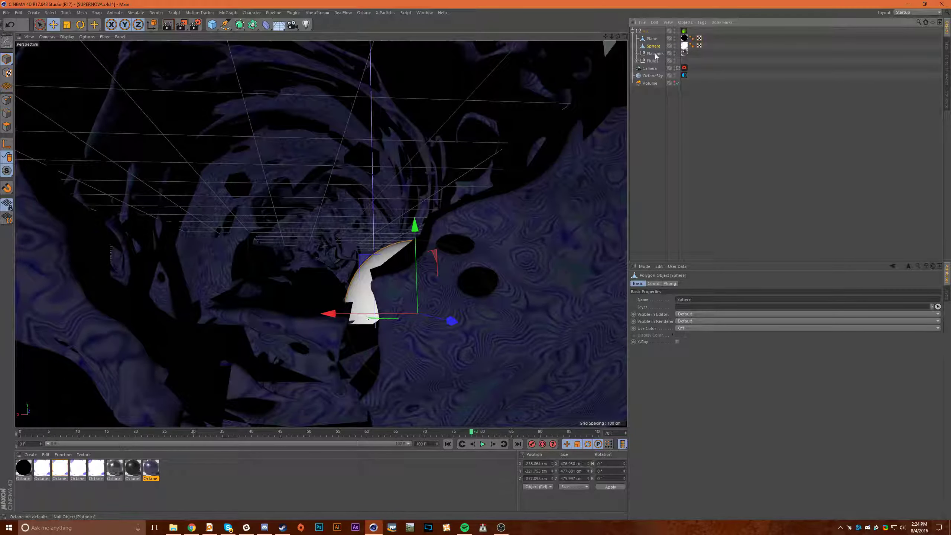
- Review the Camera's Octane tag, covering its Thinlens, Camera Imager and Post processing settings, and clear the selection
click(655, 68)
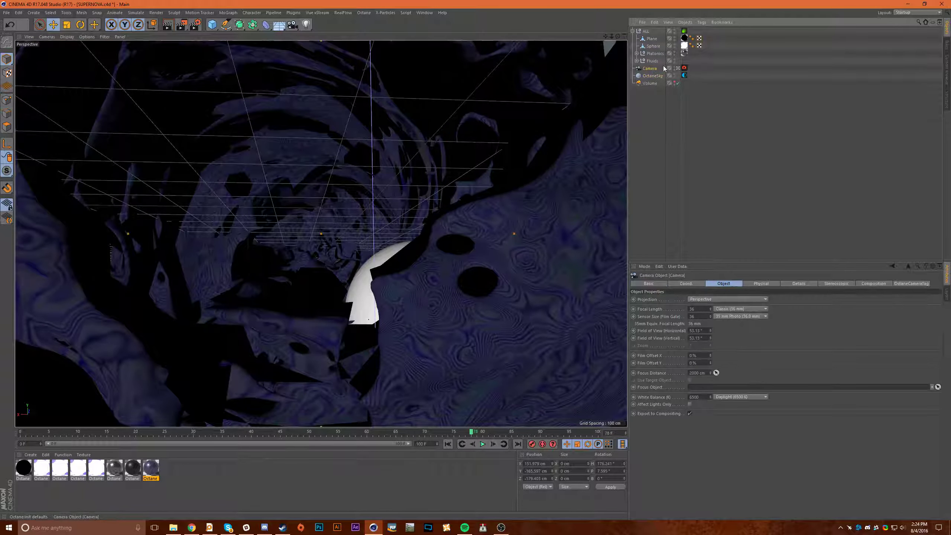
click(684, 68)
click(712, 284)
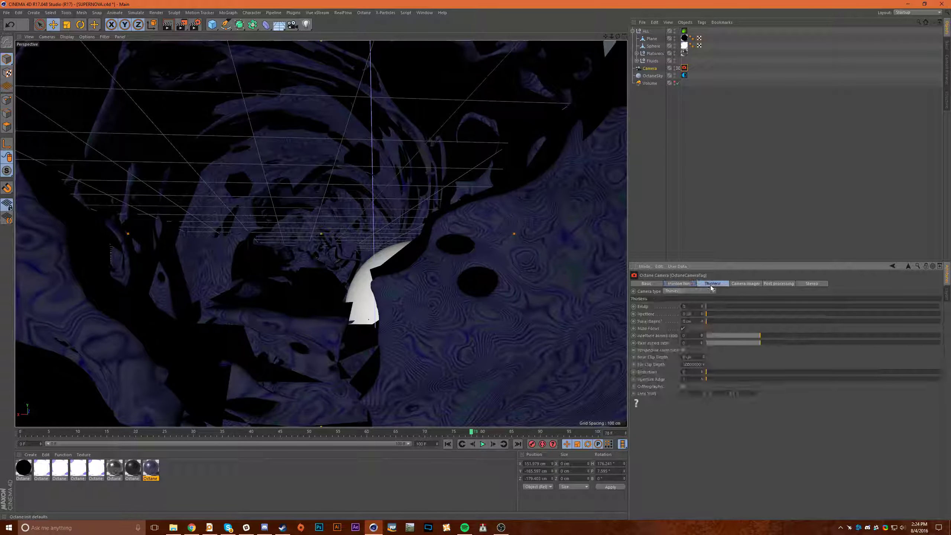
click(731, 284)
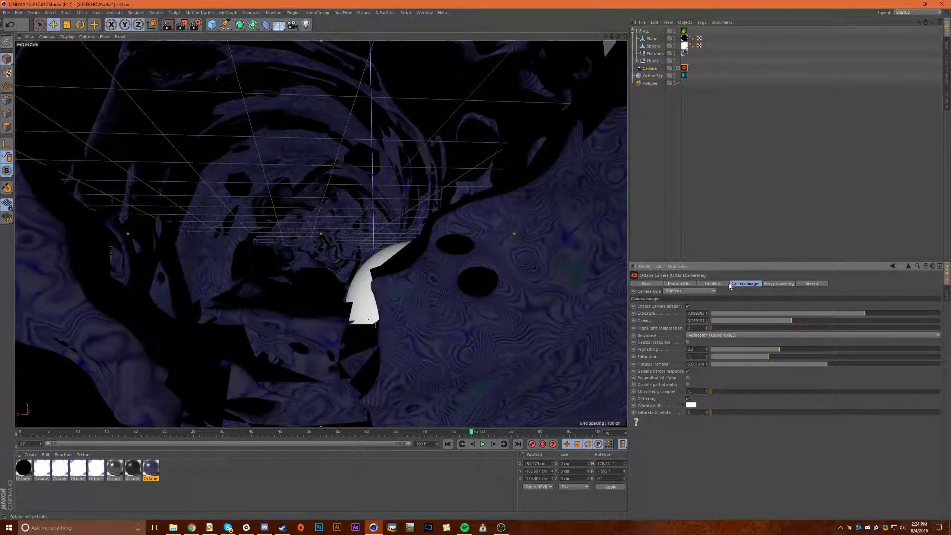
click(727, 284)
click(755, 286)
click(771, 283)
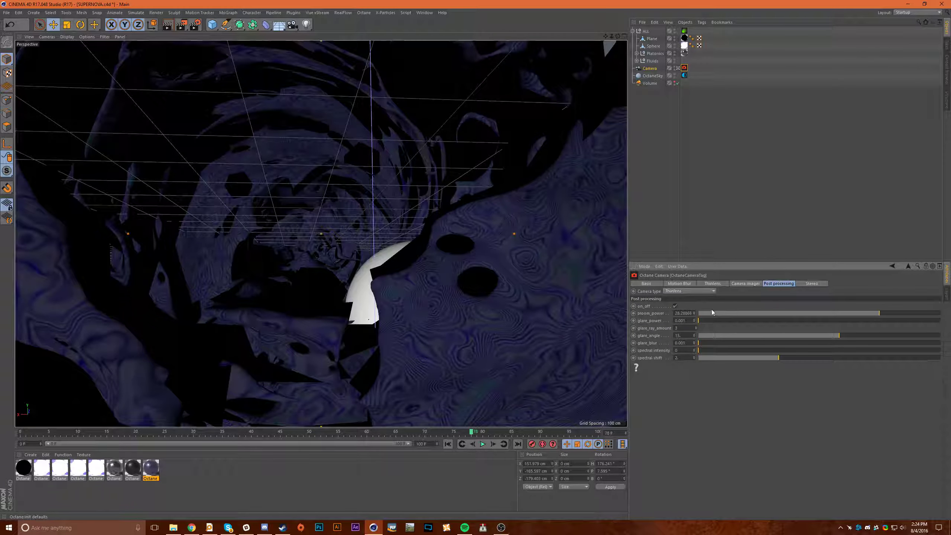
click(656, 131)
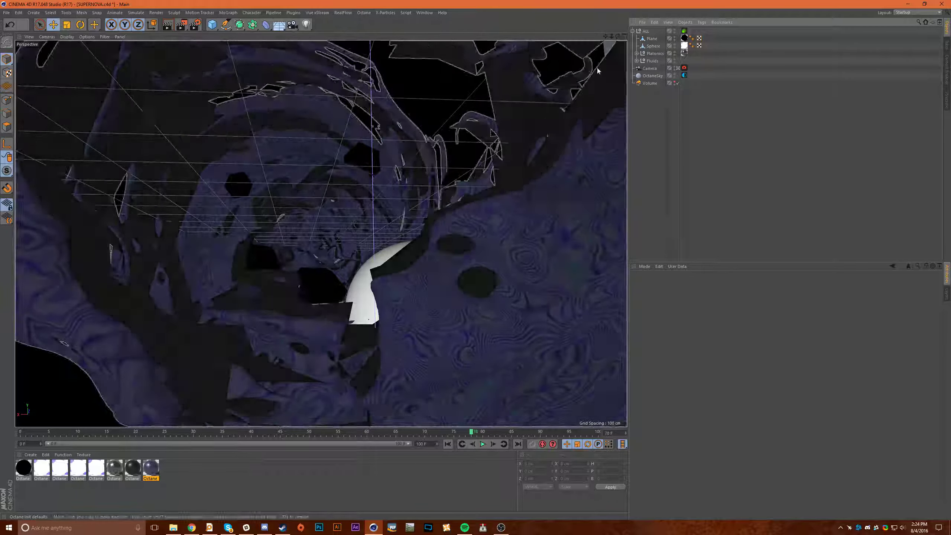
- Exit the camera view and examine the fluid vortex, sphere and backdrop from outside and up close
click(678, 68)
scroll(444, 183, down, 5)
alt+drag(415, 202, 361, 212)
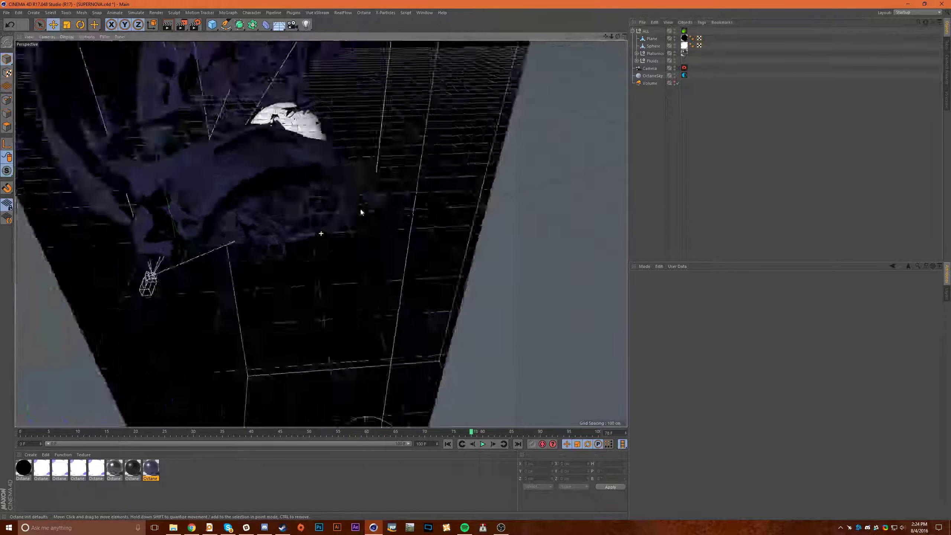
scroll(426, 157, down, 4)
scroll(447, 152, down, 4)
scroll(430, 135, up, 12)
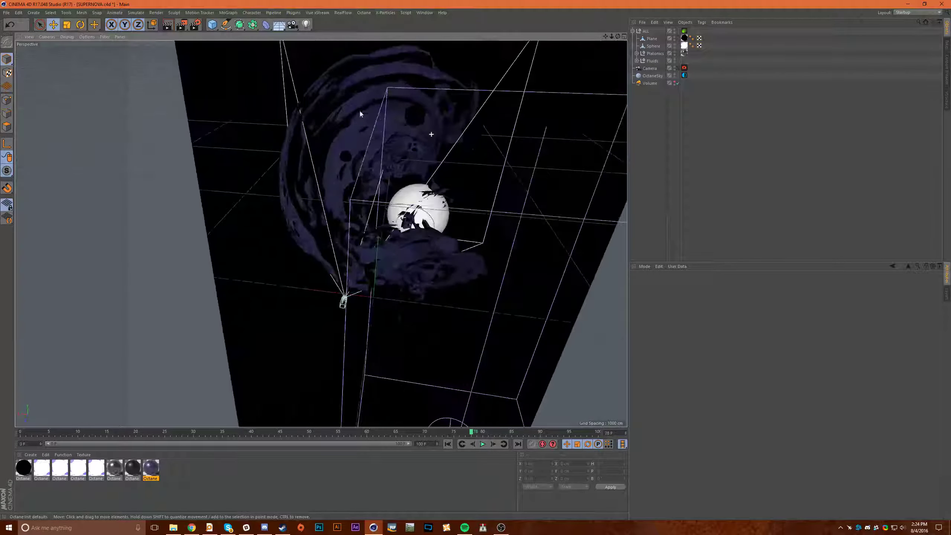
alt+drag(361, 143, 288, 164)
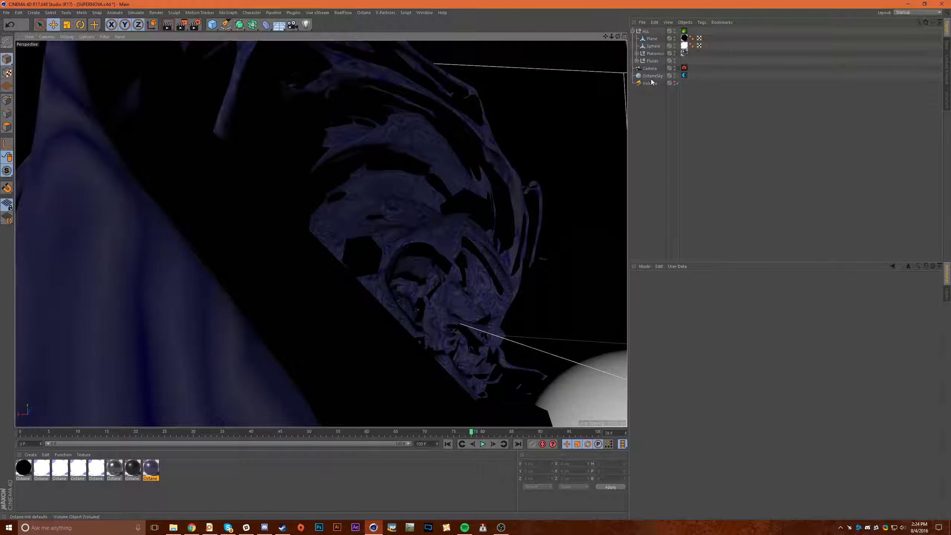
- Reopen the Fluids group, check the Polygonal Mesh's coordinate scale and the Subdivision Surface's properties, and expand the Subdivision Surface
click(651, 60)
click(637, 61)
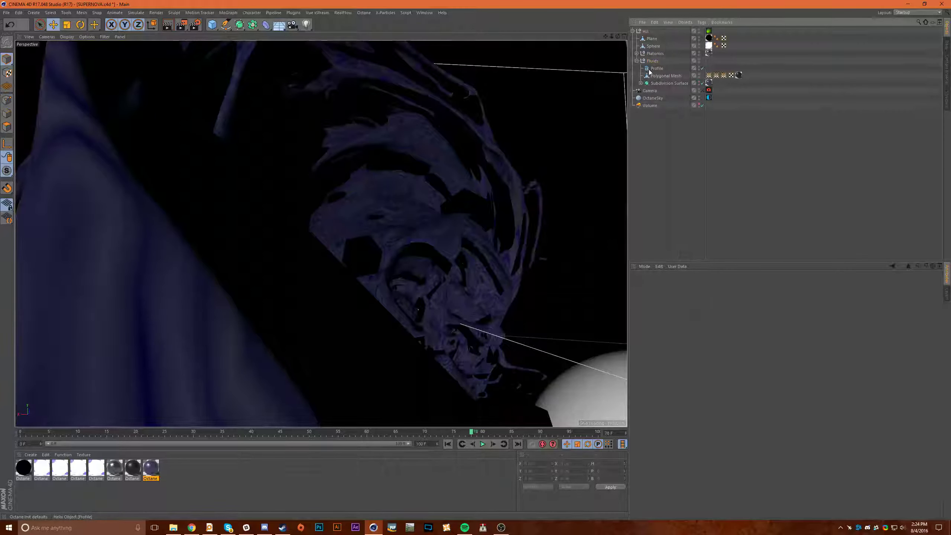
click(666, 76)
click(654, 284)
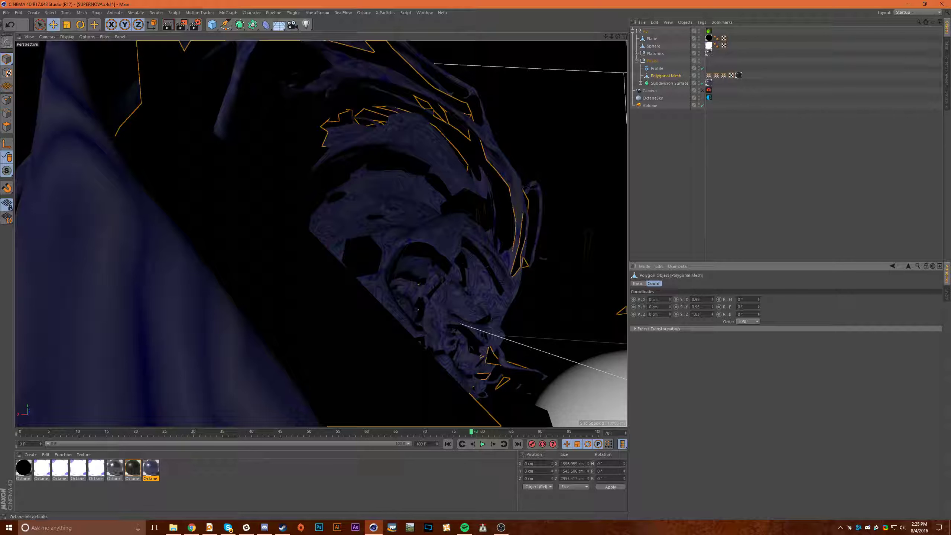
drag(692, 299, 665, 313)
click(678, 83)
click(641, 84)
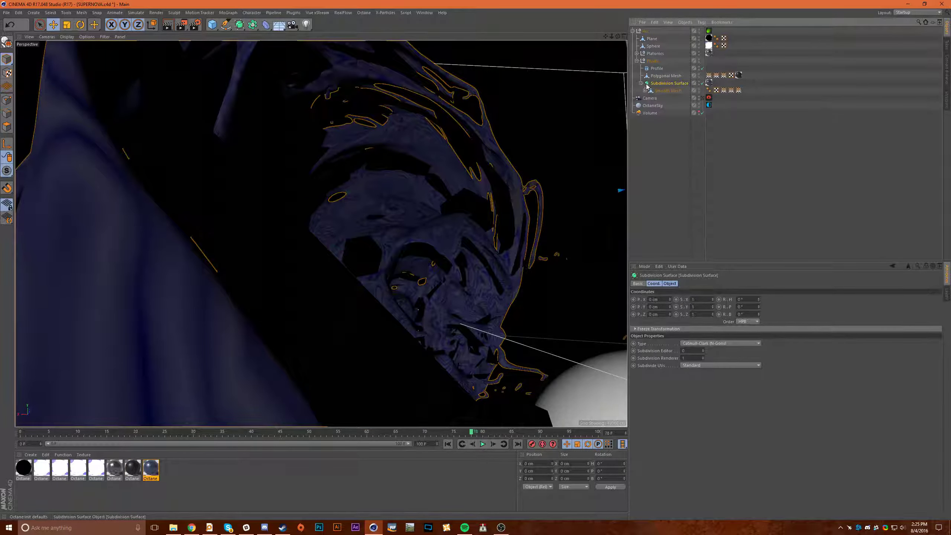
- Check the Smooth Mesh's coordinate scale and the deformers nested beneath it, and collapse the Subdivision Surface hierarchy
click(668, 91)
double_click(700, 300)
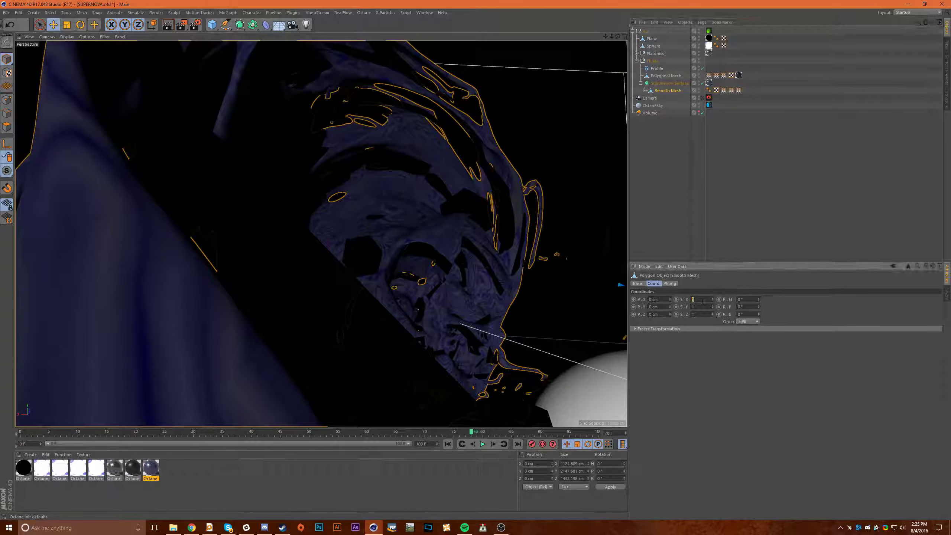
click(679, 195)
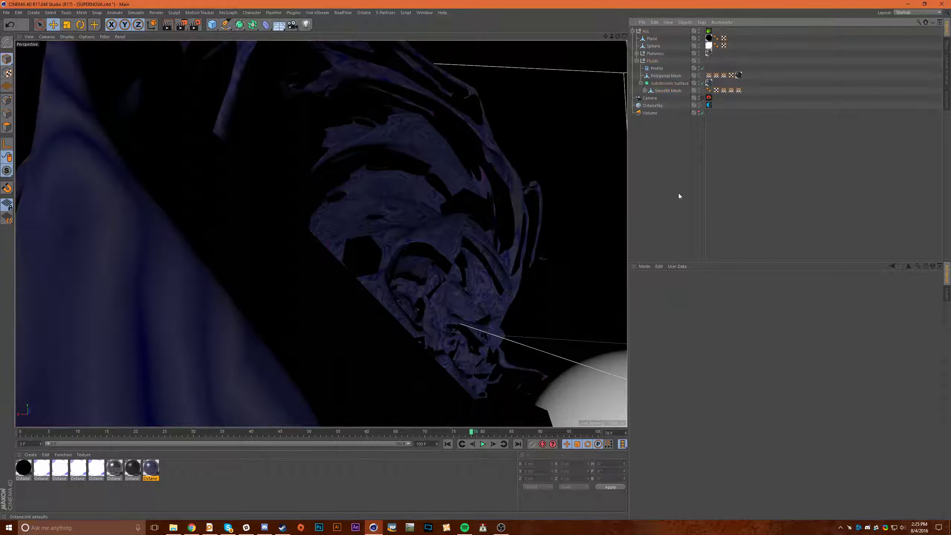
click(645, 90)
click(657, 94)
click(641, 83)
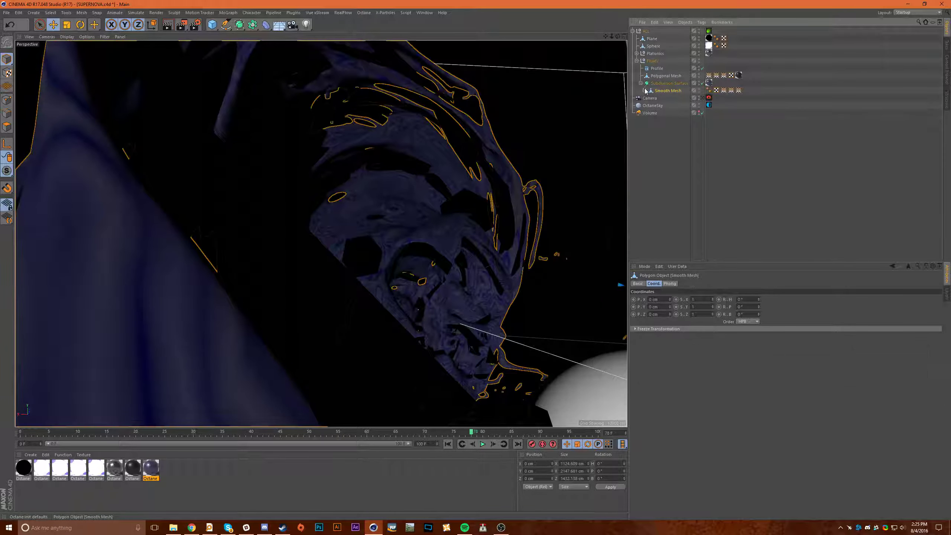
- Select and collapse the Fluids group, and expand the Platonics group to review its pieces
click(653, 61)
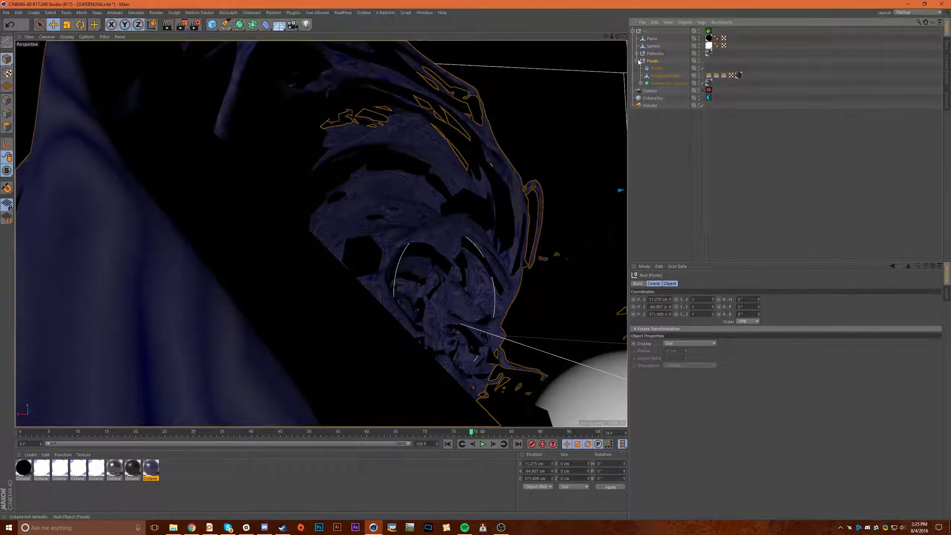
click(636, 60)
click(637, 53)
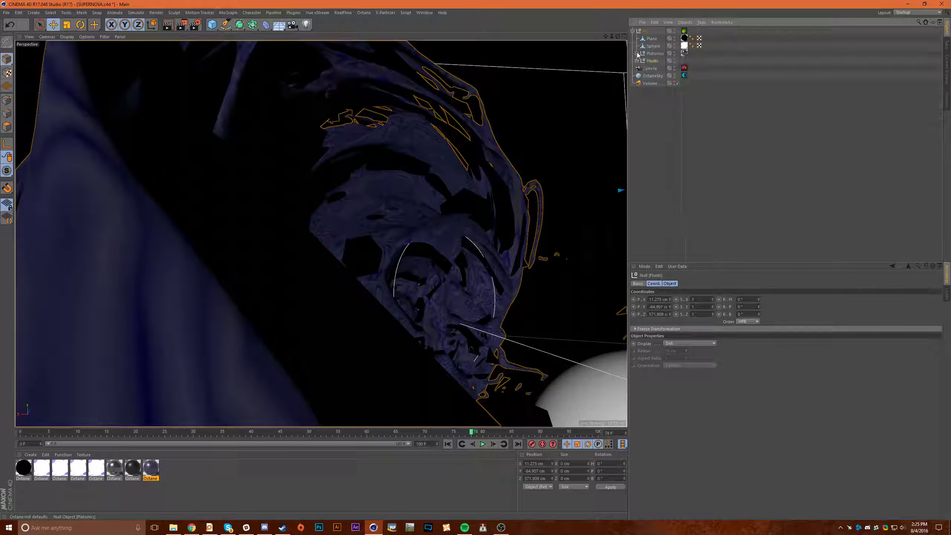
click(637, 53)
click(636, 53)
click(637, 53)
click(637, 53)
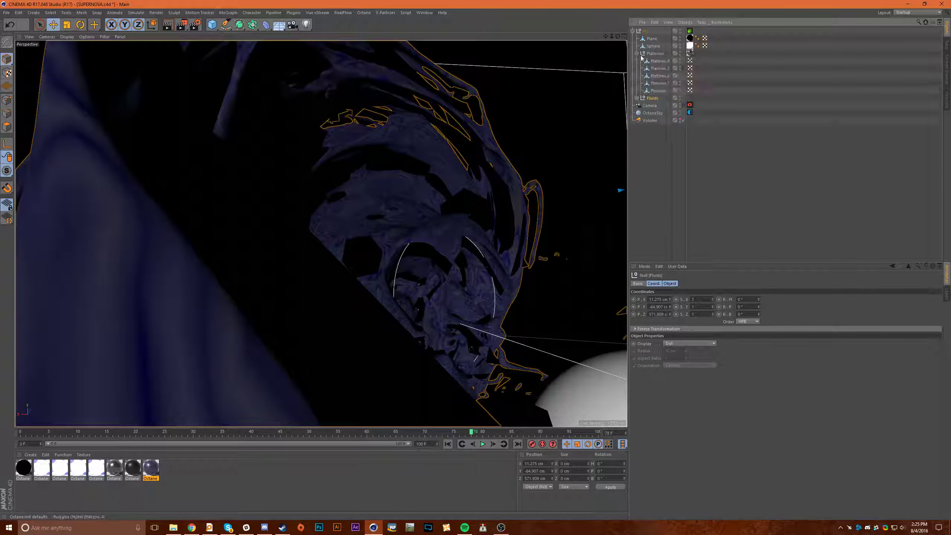
- Collapse the Platonics and ALL groups and return the viewport to the scene Camera's view
click(635, 53)
click(636, 54)
click(678, 68)
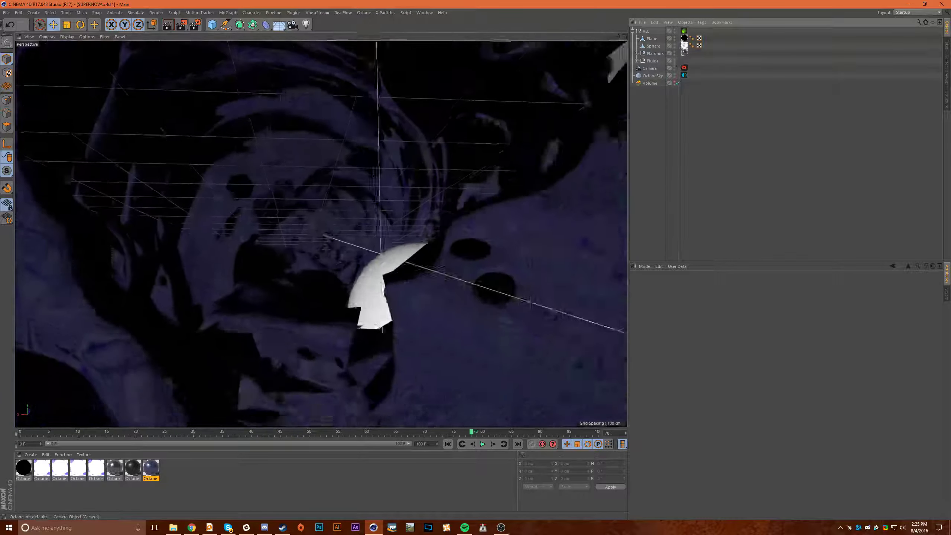
click(632, 31)
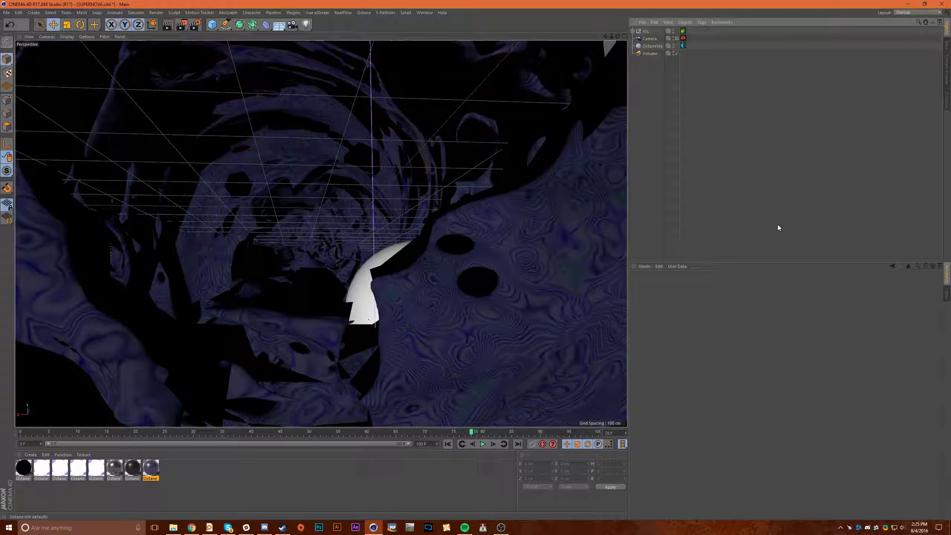
- Add a default Cube to a new empty project, view it from another angle, and delete it
click(7, 12)
click(17, 19)
drag(212, 24, 278, 38)
alt+drag(403, 211, 378, 190)
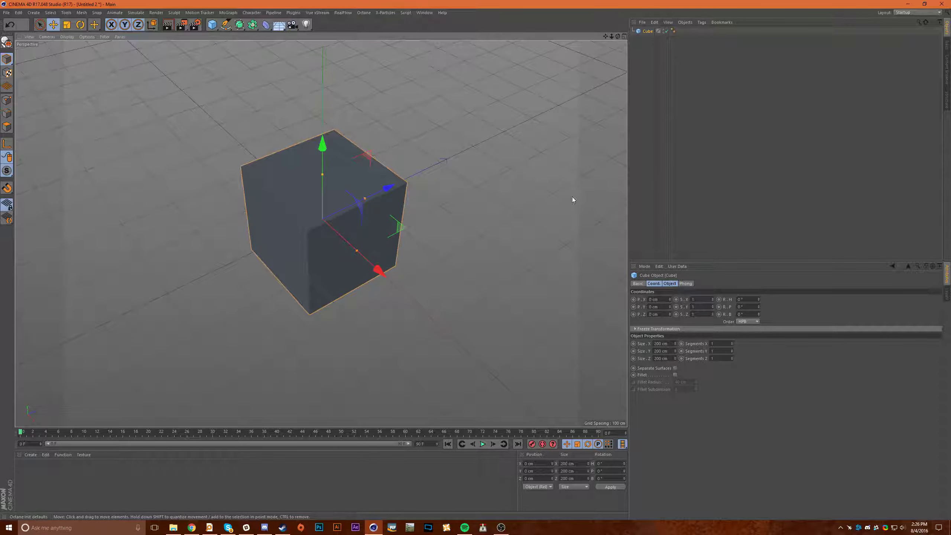
key(Delete)
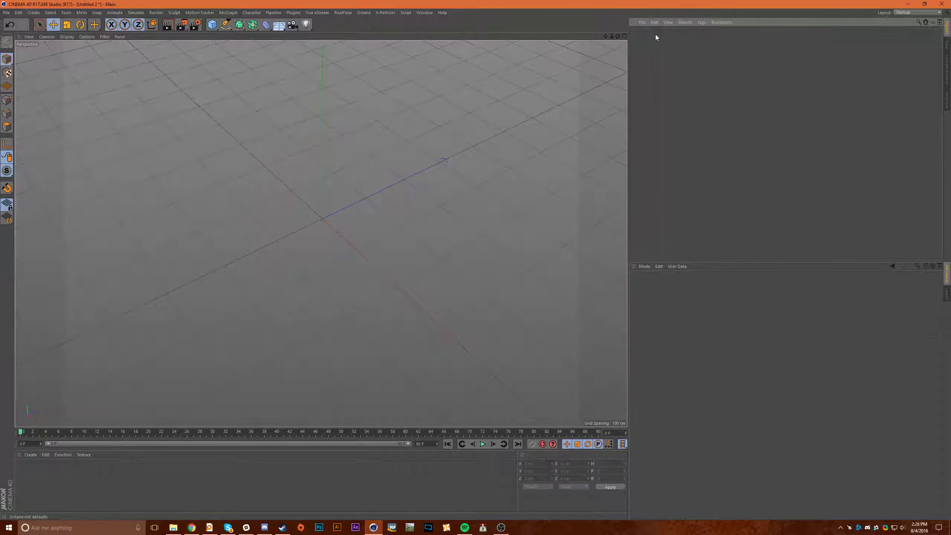
- Switch back to the SUPERNOVA project, review the ALL hierarchy down to the Smooth Mesh's Smoothing and Spline Wrap deformers, and collapse it
click(423, 13)
click(444, 189)
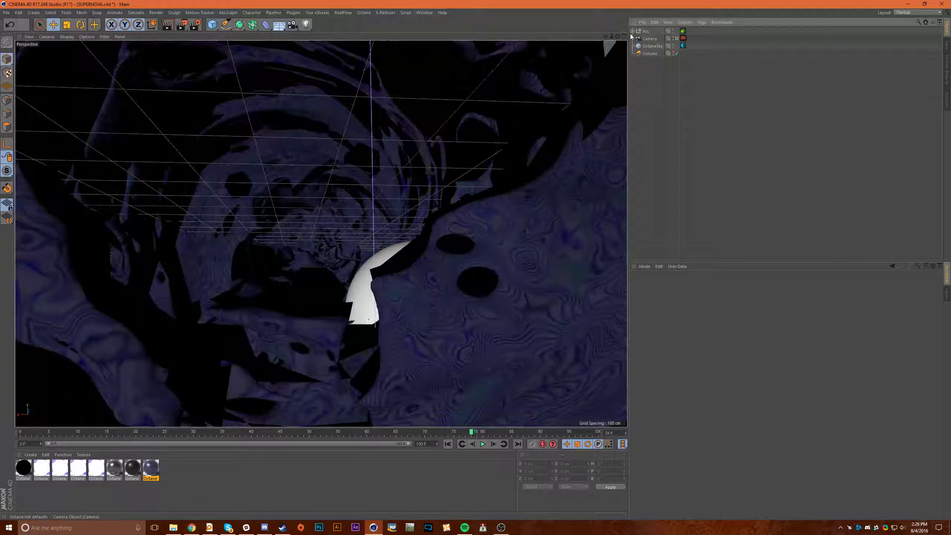
click(633, 32)
click(637, 53)
click(637, 98)
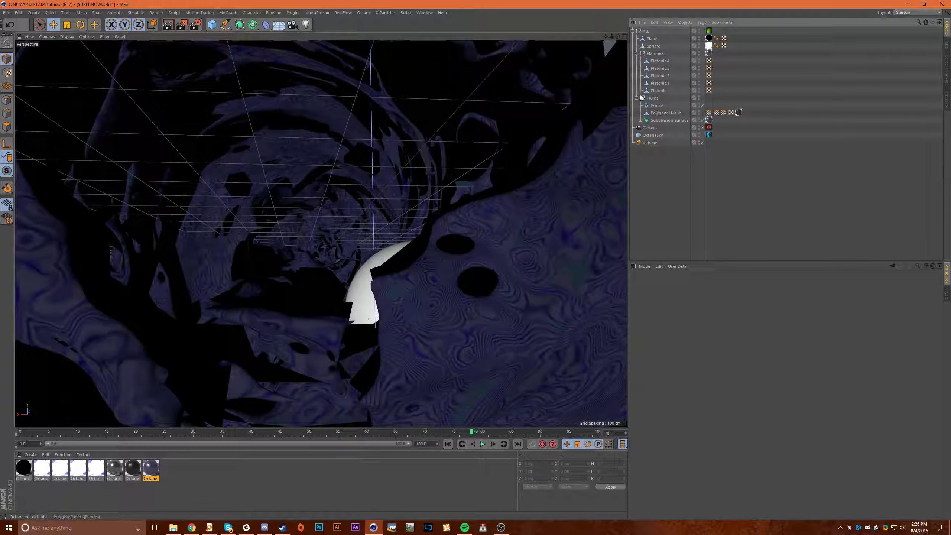
click(641, 121)
click(645, 127)
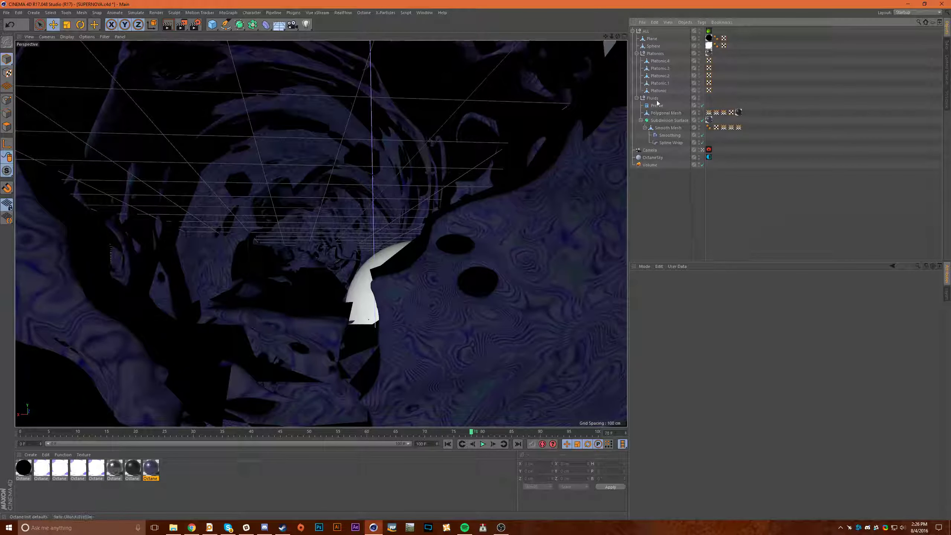
click(632, 32)
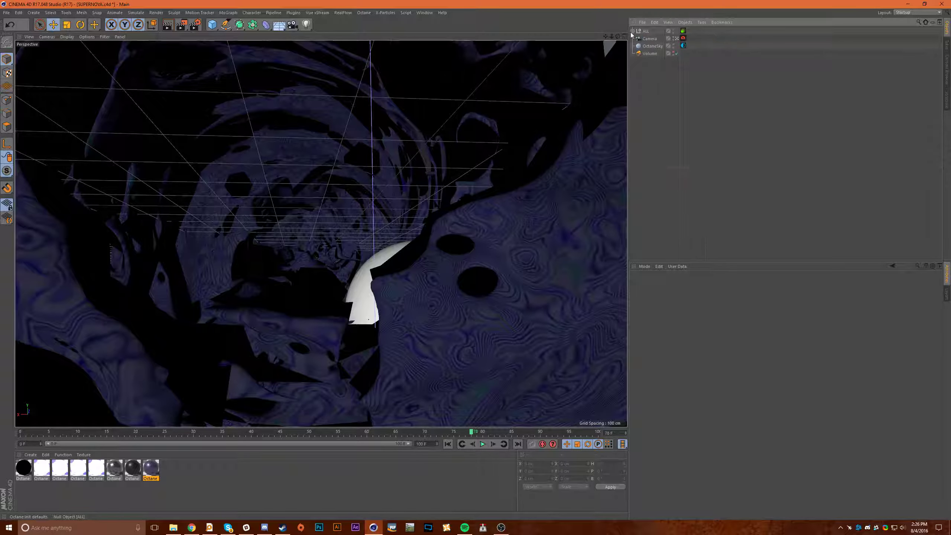
- Switch to the RED ROOM project and look over its object list
click(423, 12)
click(441, 202)
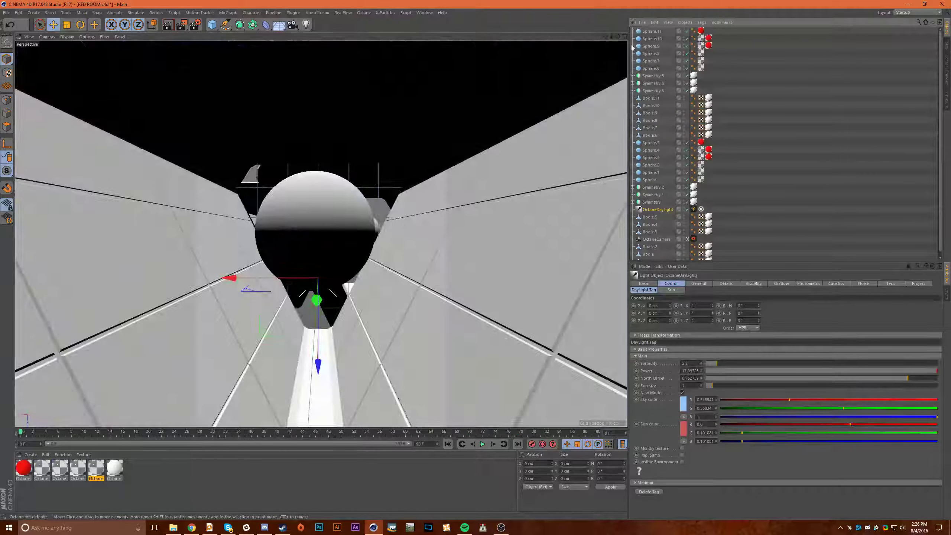
scroll(644, 115, up, 1)
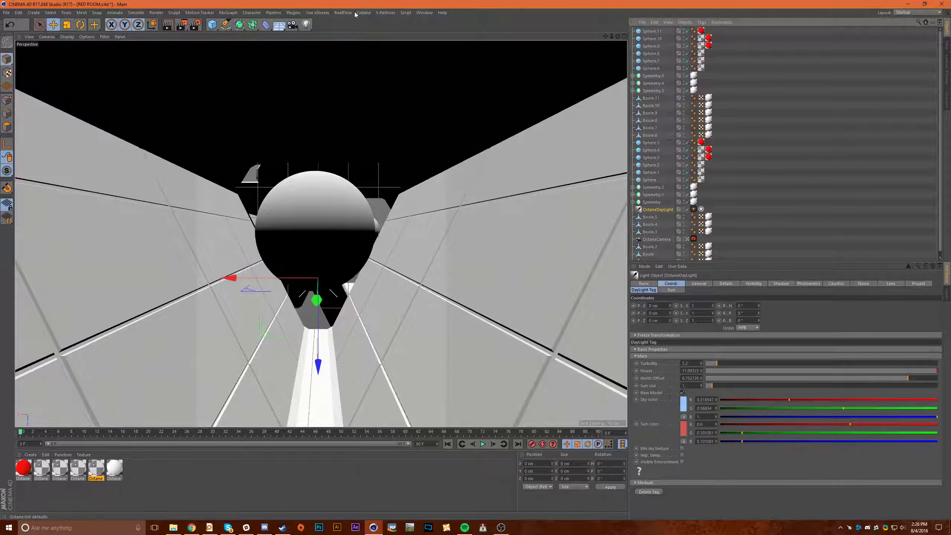
- Switch to the CORRIDOR project, look through its nested null groups, and collapse them
click(420, 13)
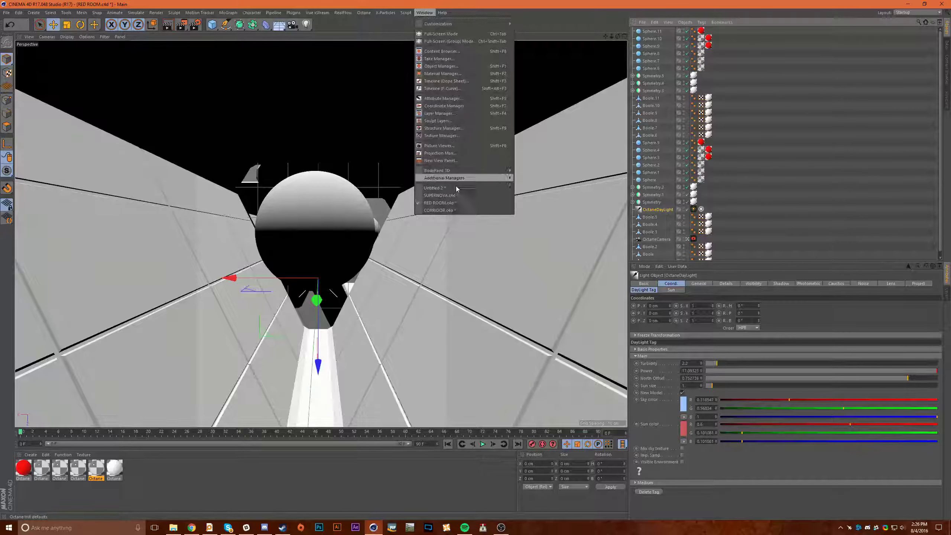
click(454, 213)
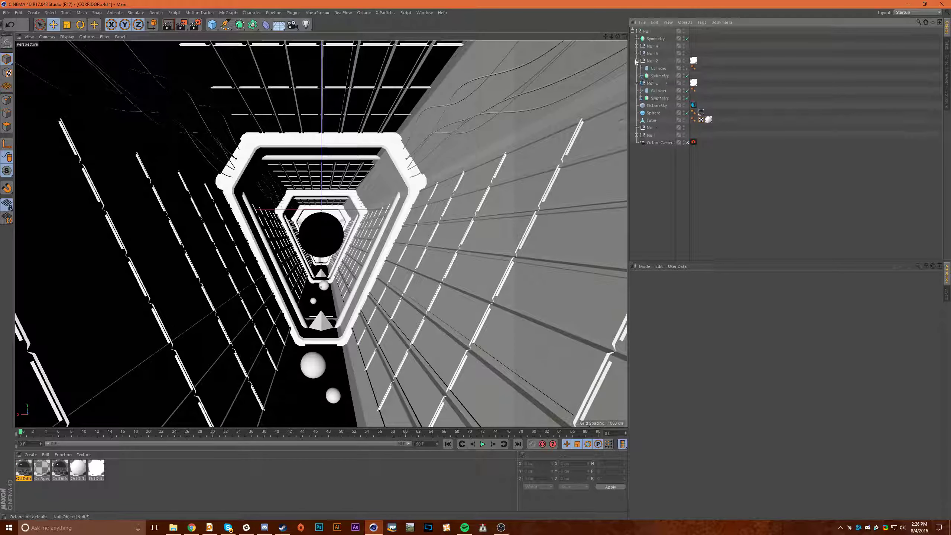
click(637, 47)
click(636, 46)
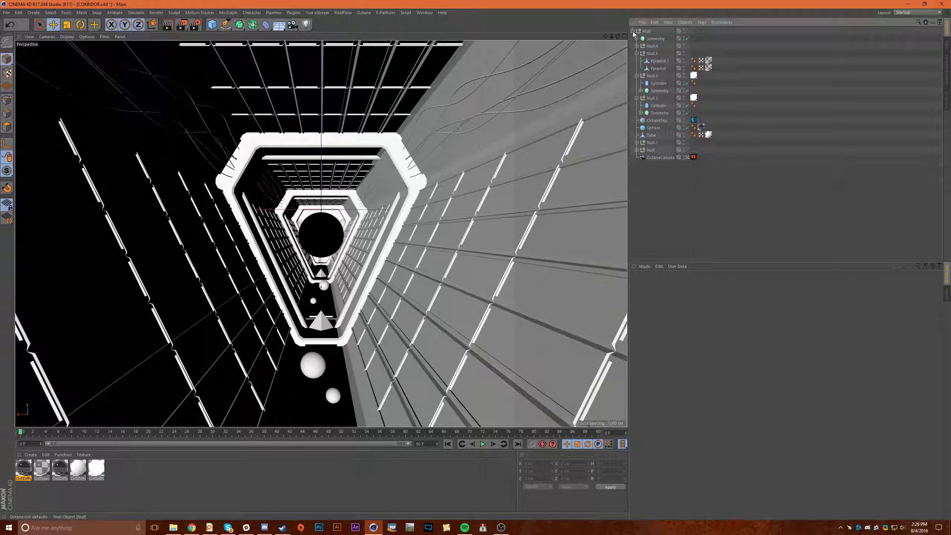
click(636, 76)
click(636, 54)
click(636, 68)
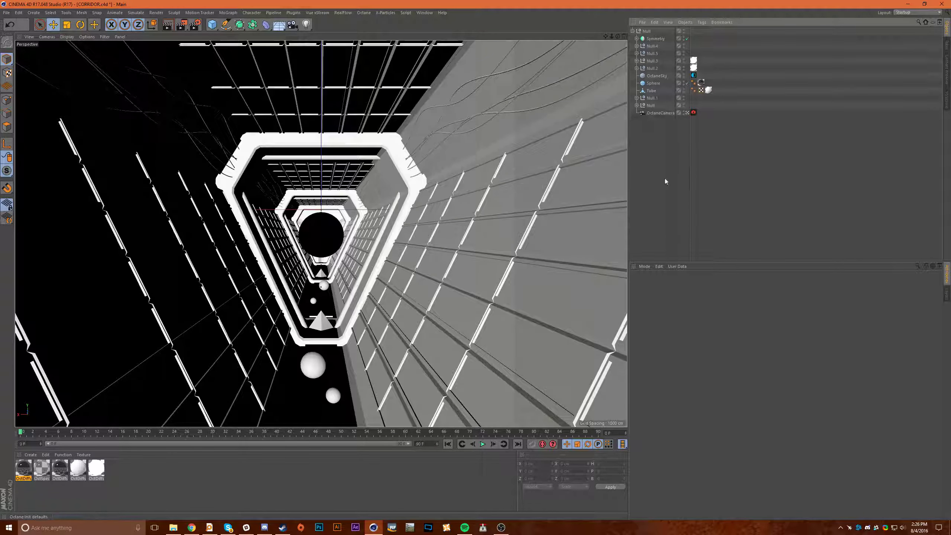